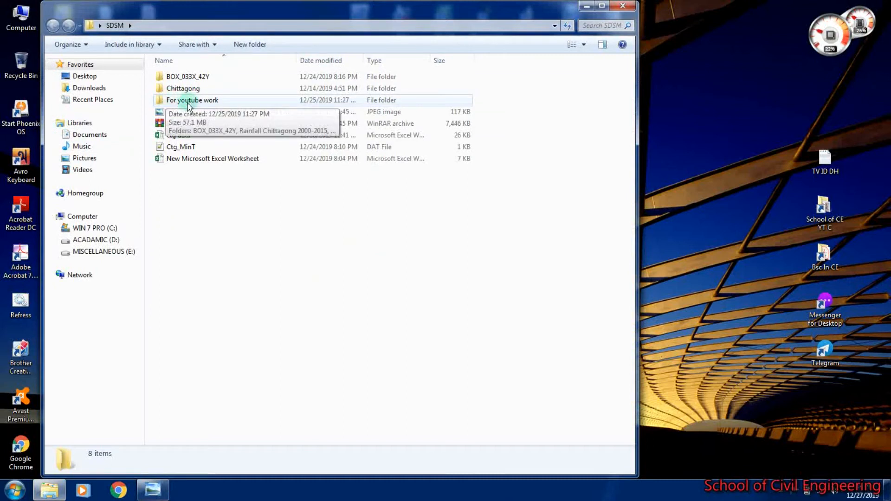
- Open the "For youtube work" folder inside SDSM, examine its predictor, rainfall, Tmax and Tmin data folders, and close the window
{"action": "double_click", "coordinate": [187, 104]}
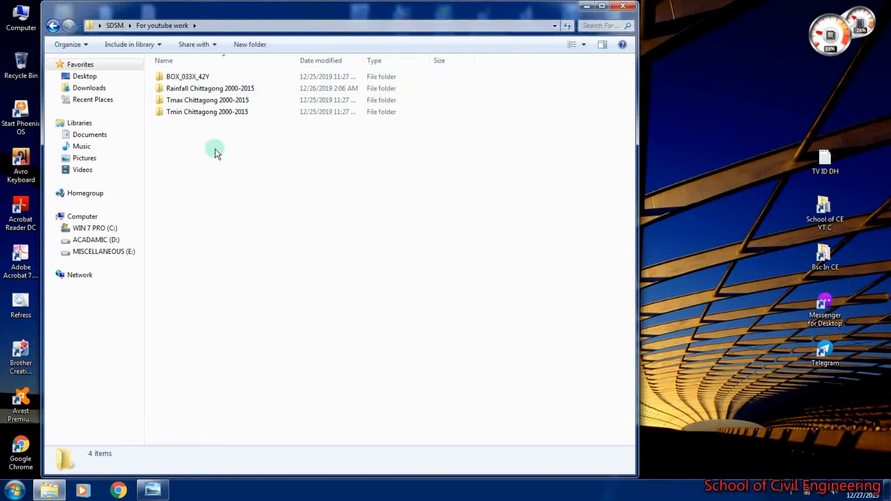
{"action": "left_click", "coordinate": [187, 100]}
{"action": "left_click", "coordinate": [194, 113]}
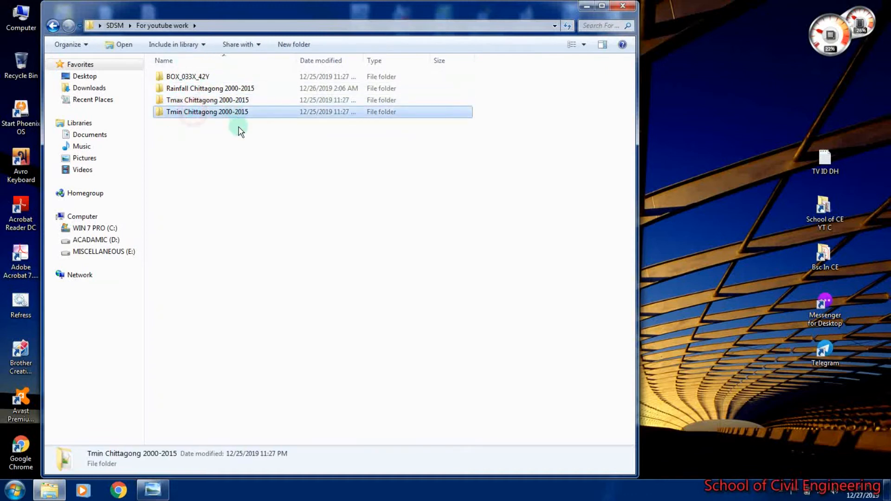
{"action": "left_click", "coordinate": [222, 135]}
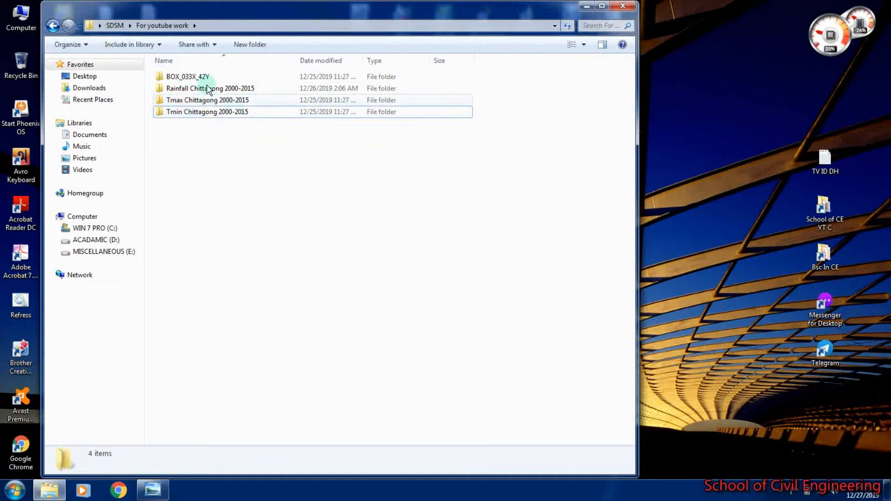
{"action": "left_click", "coordinate": [184, 77]}
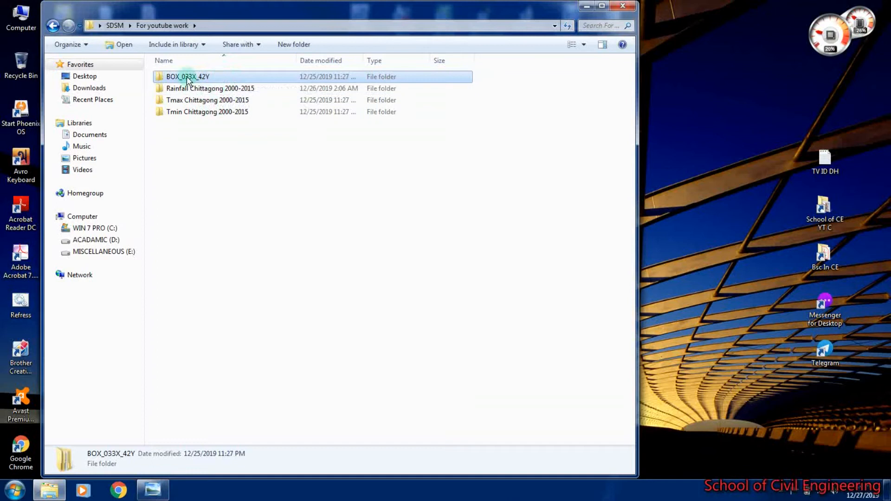
{"action": "left_click", "coordinate": [190, 89]}
{"action": "right_click", "coordinate": [189, 88]}
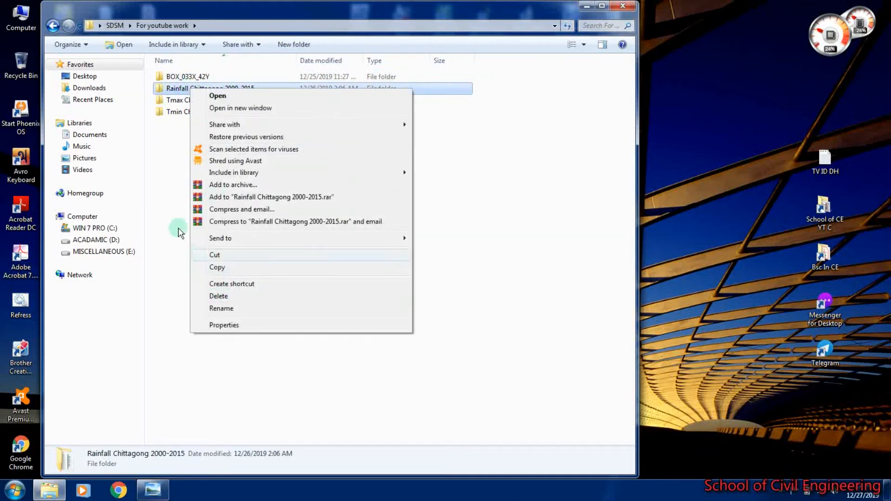
{"action": "left_click", "coordinate": [165, 173]}
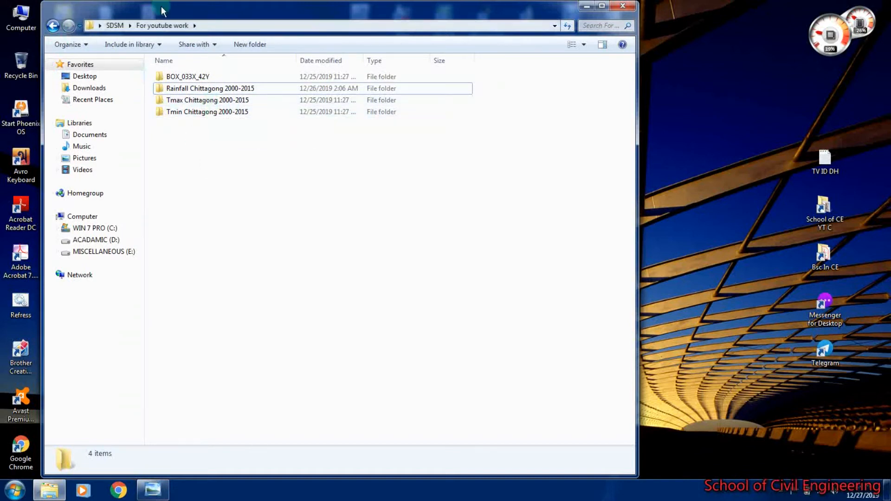
{"action": "left_click_drag", "start_coordinate": [204, 9], "coordinate": [287, 43]}
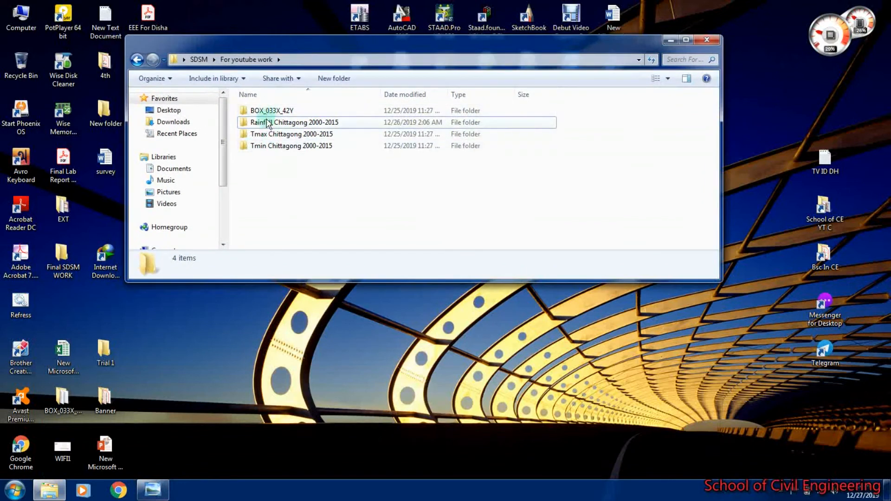
{"action": "left_click_drag", "start_coordinate": [234, 104], "coordinate": [281, 156]}
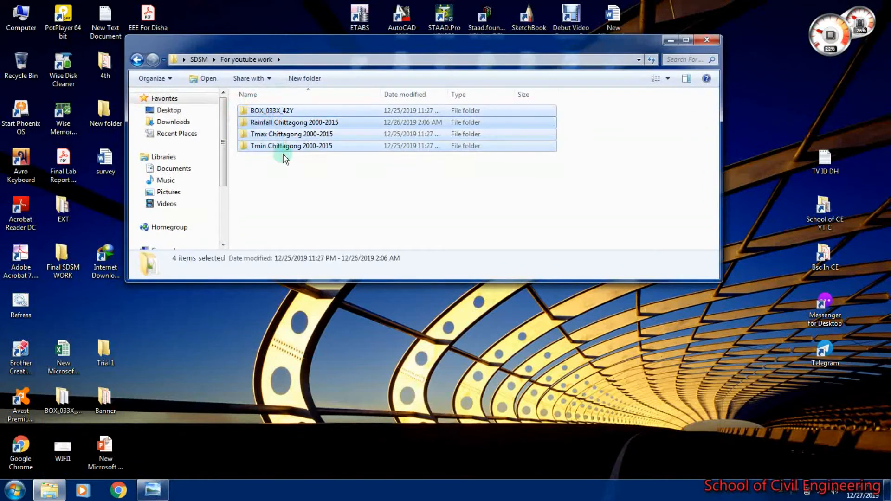
{"action": "left_click", "coordinate": [700, 40]}
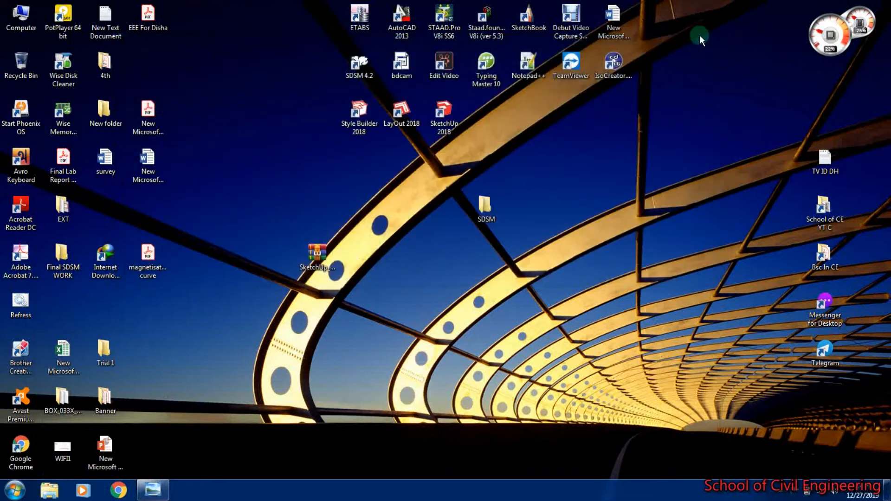
- Start SDSM 4.2 and, in its settings, set the year length to Calendar (366) and the event threshold to 0
{"action": "double_click", "coordinate": [364, 62]}
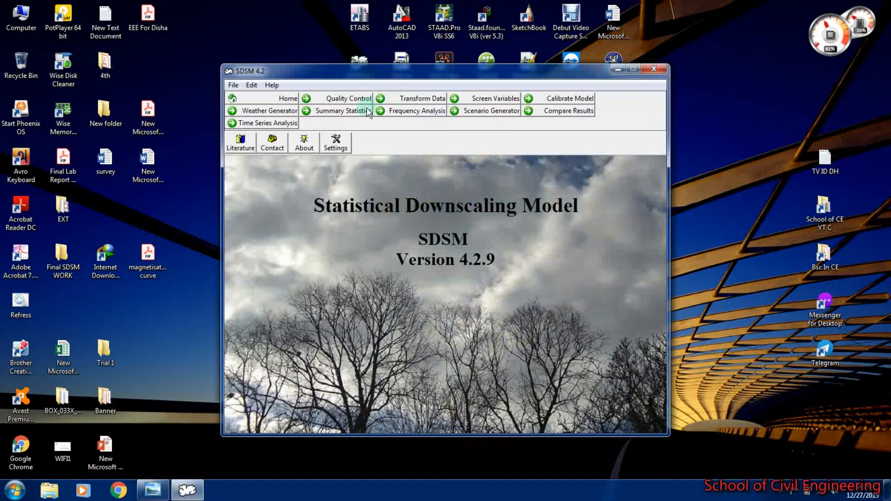
{"action": "left_click", "coordinate": [334, 143]}
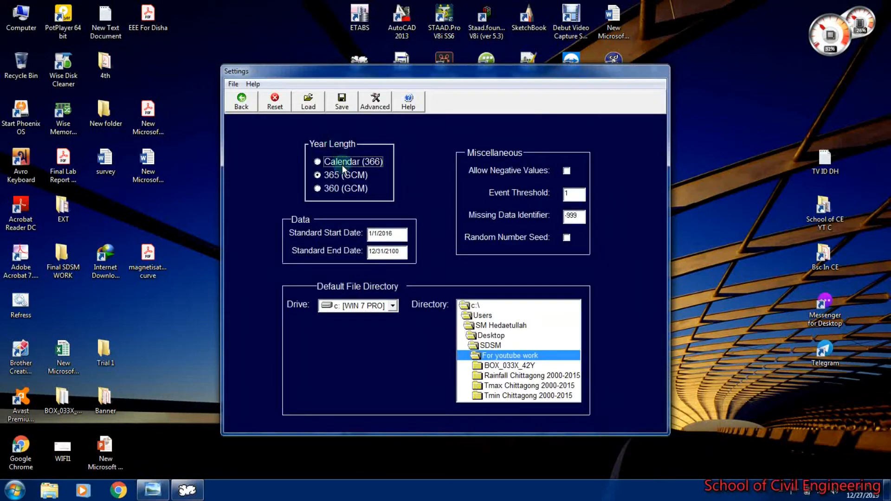
{"action": "left_click", "coordinate": [317, 161]}
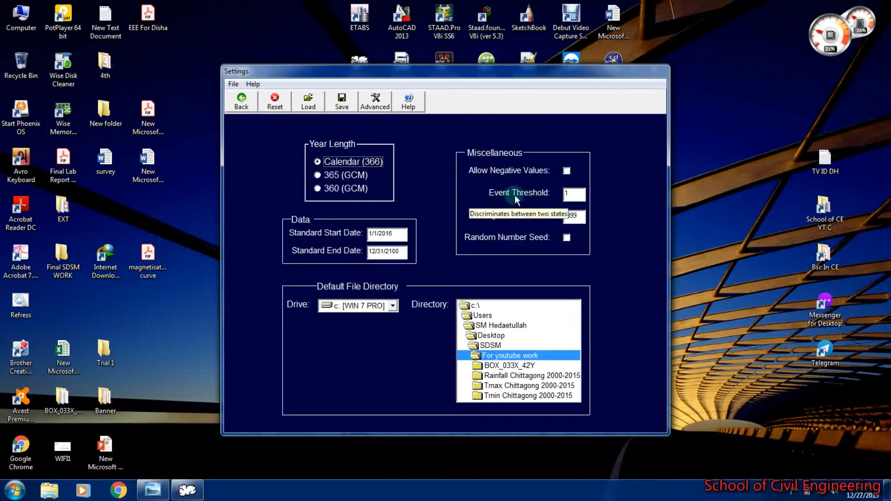
{"action": "left_click", "coordinate": [572, 198]}
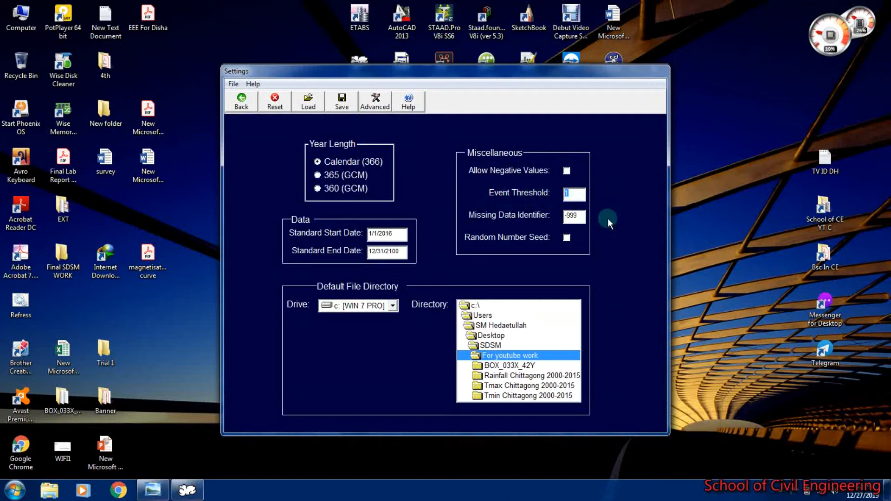
{"action": "type", "text": "0"}
- Set the standard start date to 1/1/2001 and the standard end date to 12/31/2015
{"action": "left_click_drag", "start_coordinate": [397, 235], "coordinate": [385, 235]}
{"action": "type", "text": "0"}
{"action": "left_click", "coordinate": [401, 250]}
{"action": "type", "text": "0"}
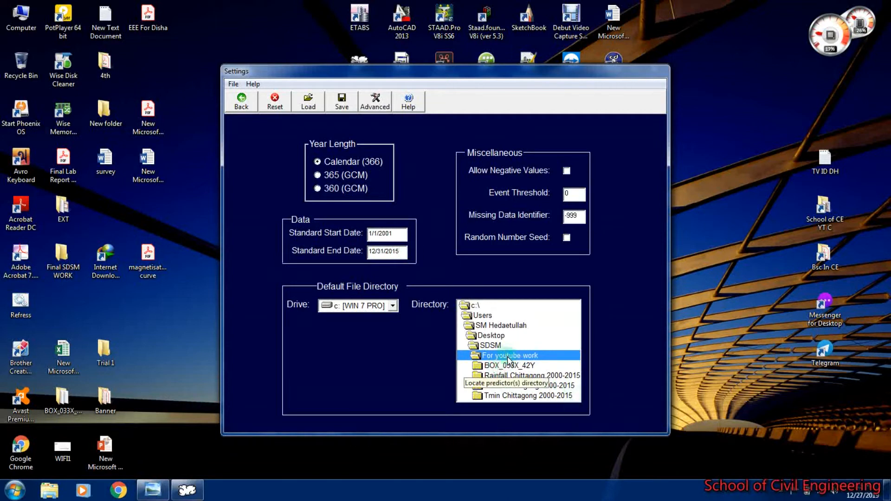
- Choose the "For youtube work" folder as the default file directory and save the settings
{"action": "left_click", "coordinate": [527, 356]}
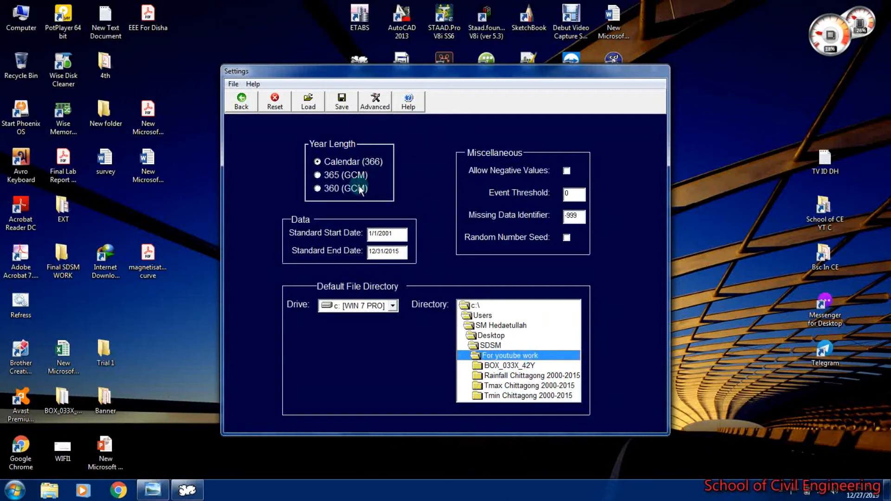
{"action": "left_click", "coordinate": [341, 101]}
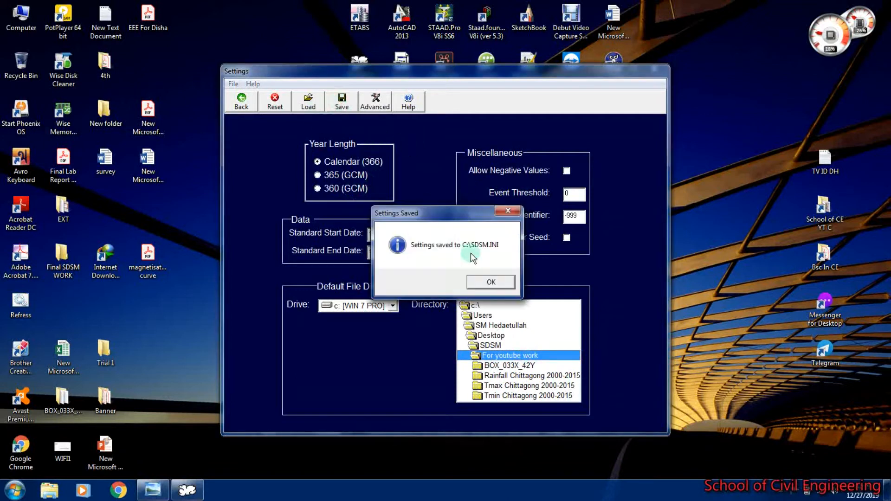
{"action": "left_click", "coordinate": [480, 283]}
- In the advanced settings, choose Dual simplex as the optimisation algorithm and save
{"action": "left_click", "coordinate": [379, 101]}
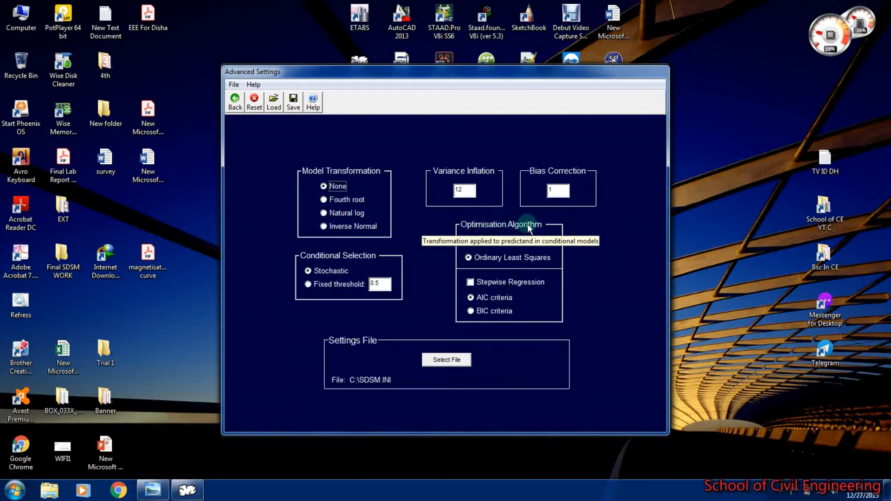
{"action": "left_click", "coordinate": [480, 240]}
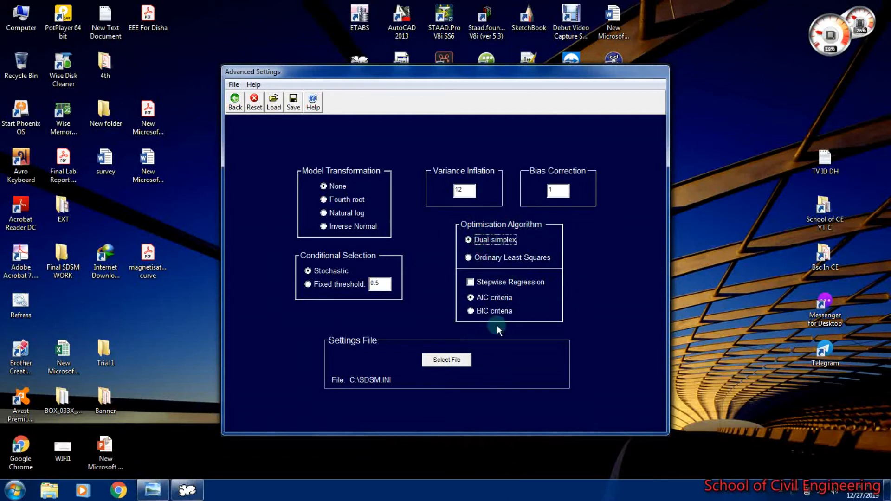
{"action": "left_click", "coordinate": [294, 102]}
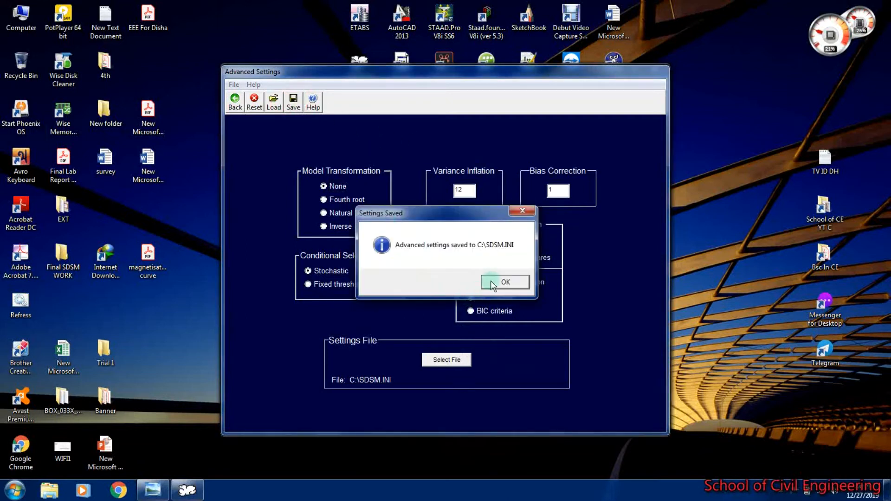
{"action": "left_click", "coordinate": [505, 283]}
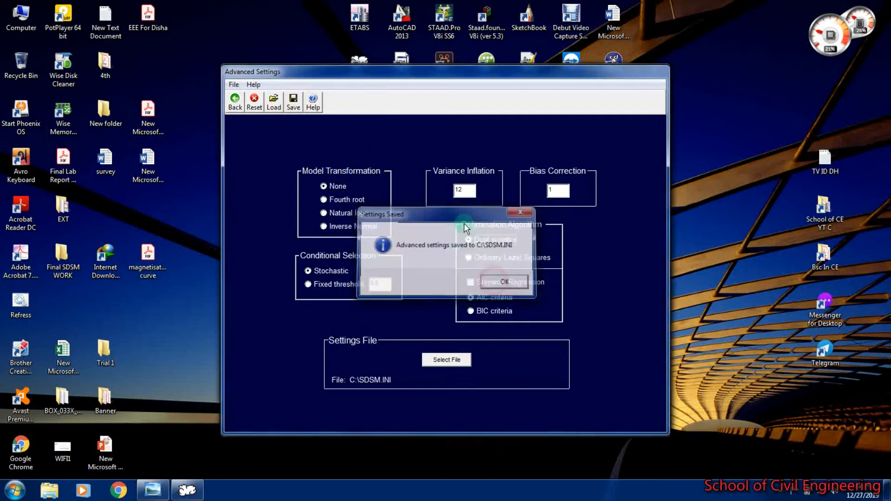
- Return to the general settings, save them again, and go back to the home screen
{"action": "left_click", "coordinate": [236, 100]}
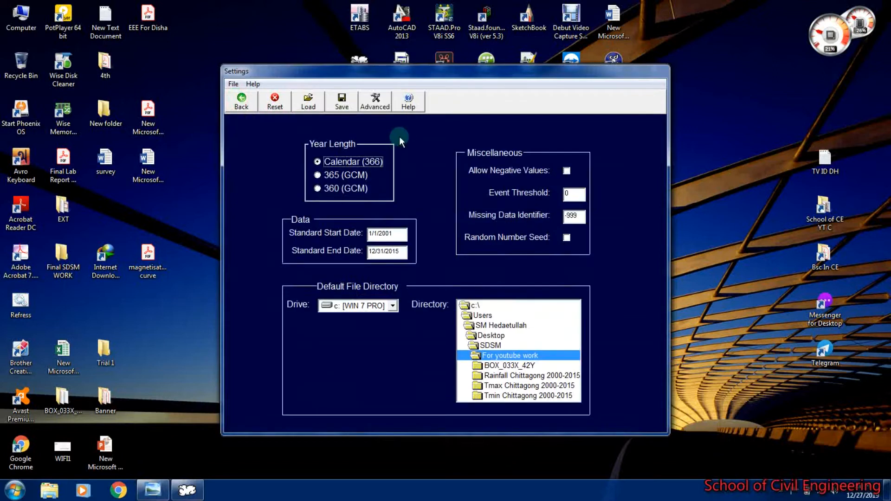
{"action": "left_click", "coordinate": [340, 103]}
{"action": "left_click", "coordinate": [491, 281]}
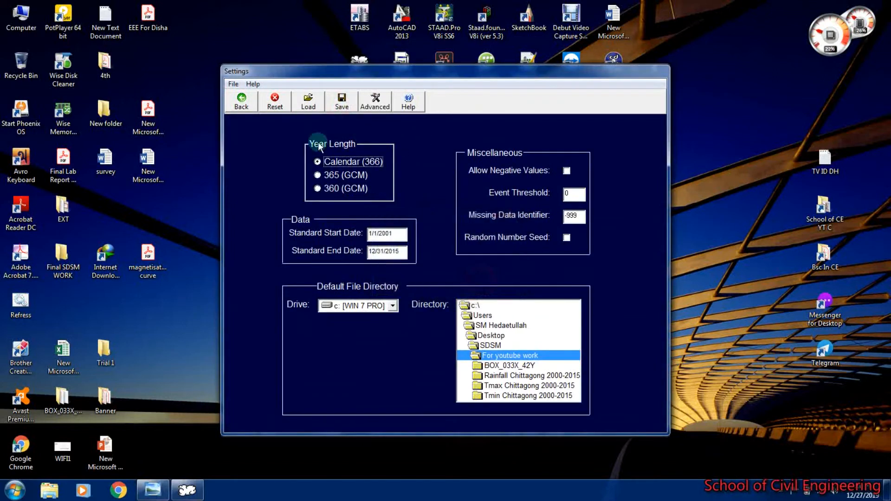
{"action": "left_click", "coordinate": [250, 101]}
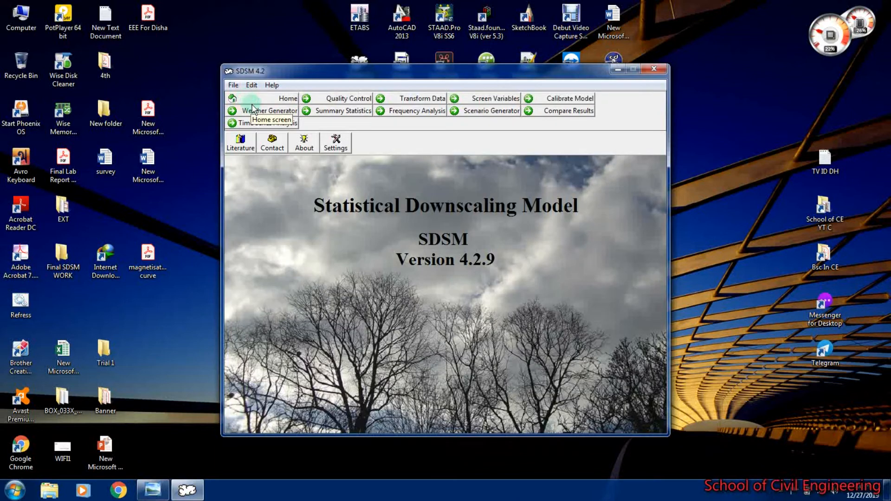
- In Quality Control, load the "Tmax Chittagong 2000-2015" DAT file from its folder as the file to check
{"action": "left_click", "coordinate": [345, 98]}
{"action": "left_click_drag", "start_coordinate": [374, 73], "coordinate": [360, 71]}
{"action": "left_click", "coordinate": [324, 188]}
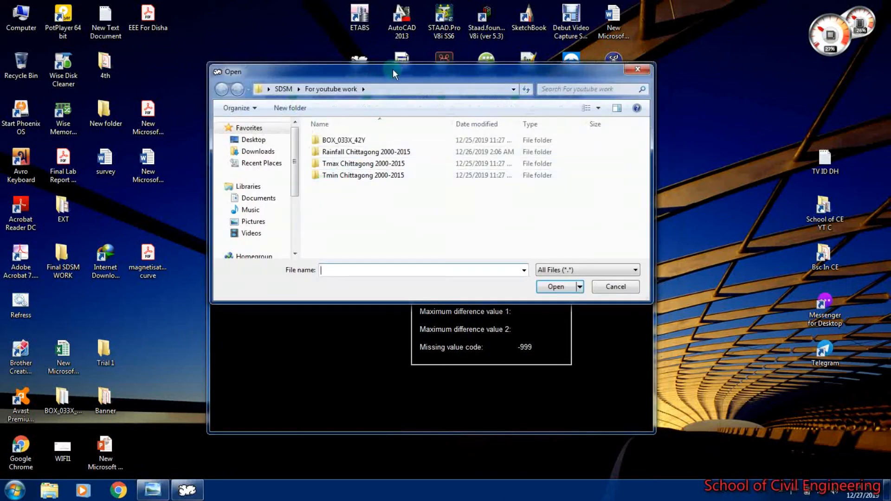
{"action": "left_click_drag", "start_coordinate": [393, 69], "coordinate": [379, 74]}
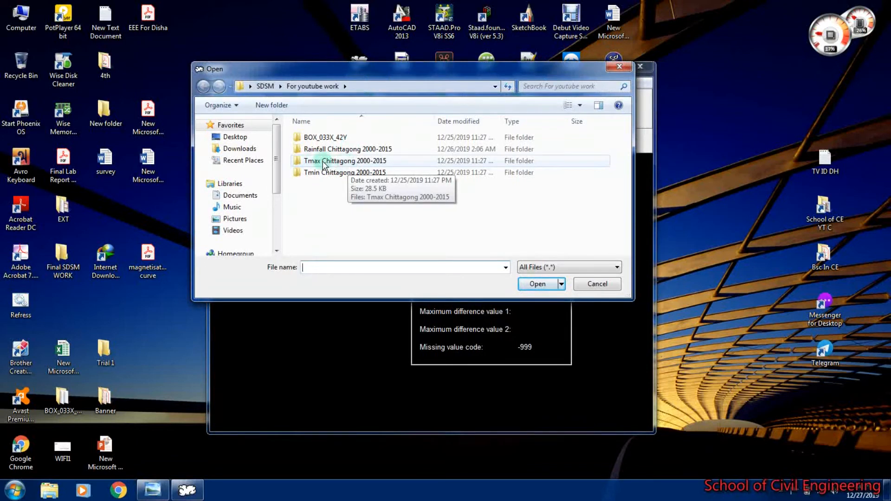
{"action": "left_click", "coordinate": [329, 163]}
{"action": "double_click", "coordinate": [329, 161]}
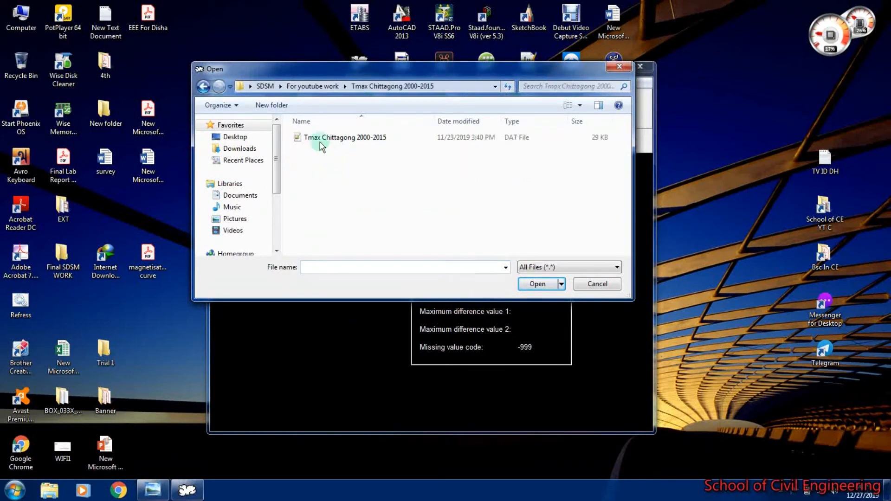
{"action": "left_click", "coordinate": [308, 138]}
{"action": "left_click", "coordinate": [538, 285]}
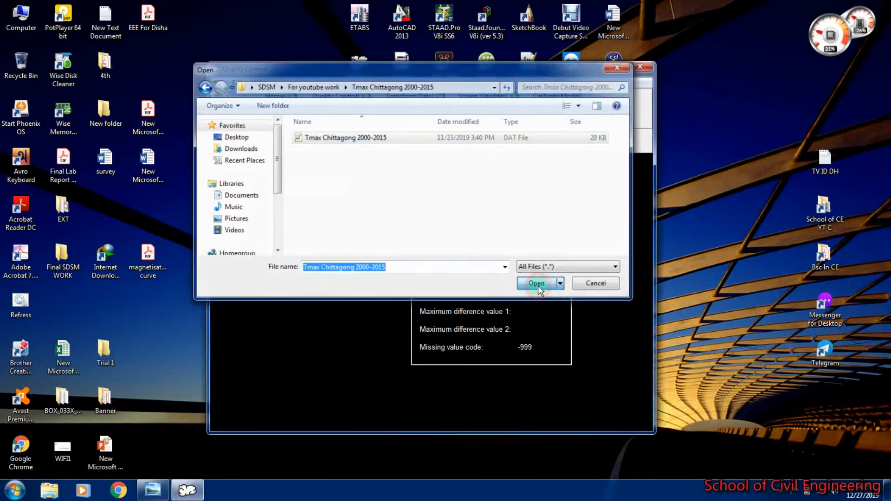
- Run the quality check on the loaded Tmax file and dismiss the completion message to view the results
{"action": "left_click", "coordinate": [260, 140]}
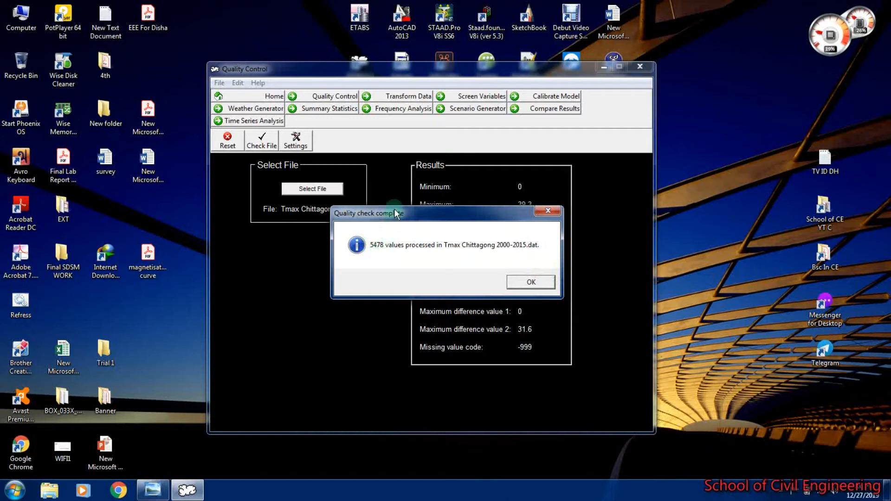
{"action": "left_click_drag", "start_coordinate": [397, 212], "coordinate": [382, 215]}
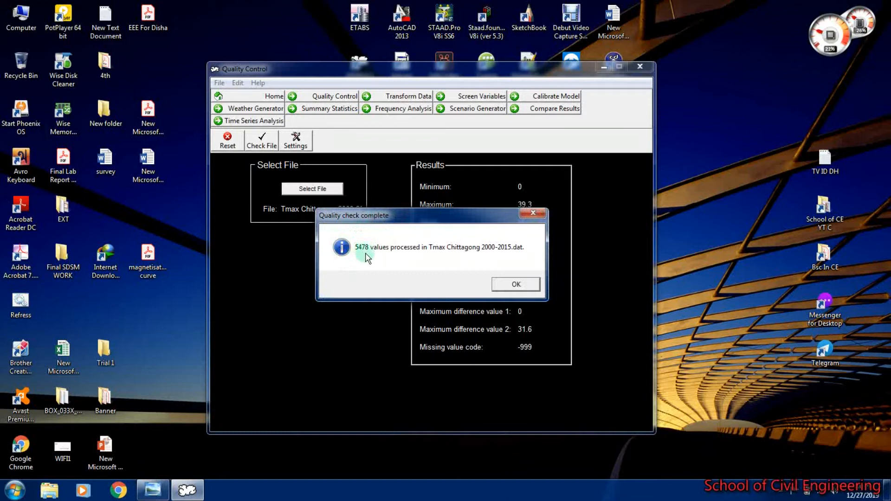
{"action": "left_click_drag", "start_coordinate": [377, 217], "coordinate": [312, 214]}
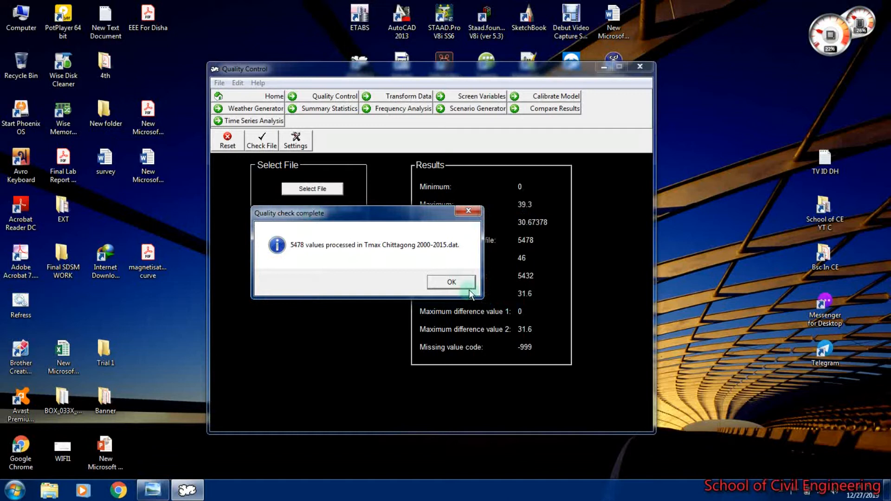
{"action": "left_click", "coordinate": [455, 284]}
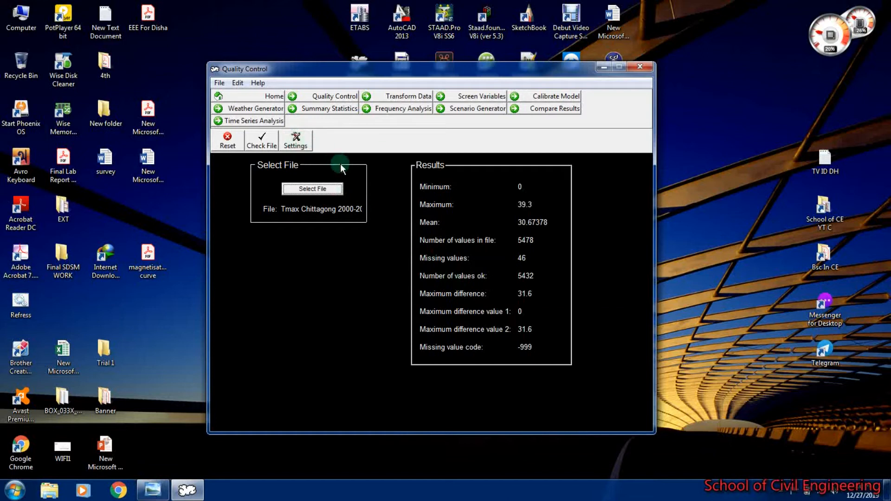
- In Screen Variables, select the "Tmax Chittagong 2000-2015" DAT file as the predictand
{"action": "left_click", "coordinate": [472, 98]}
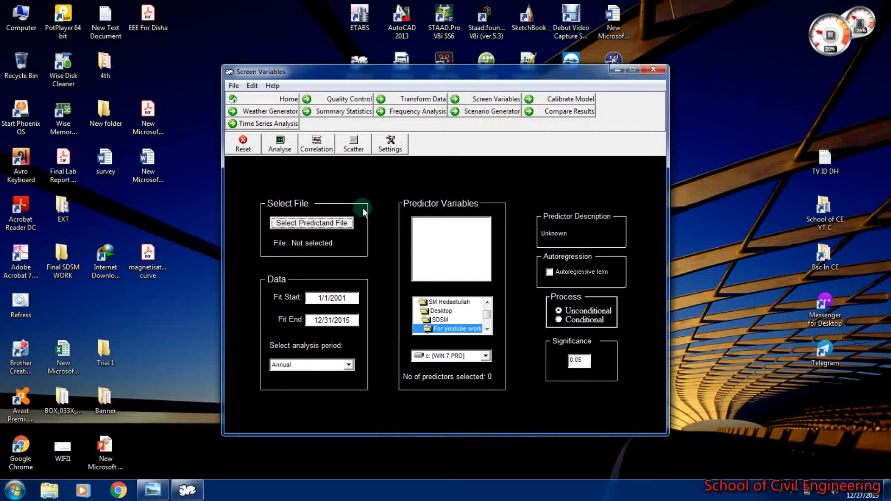
{"action": "left_click", "coordinate": [318, 222]}
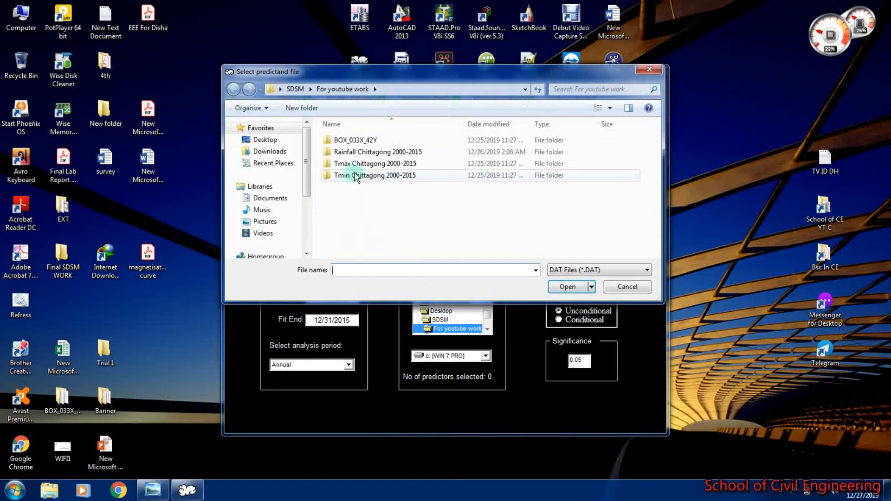
{"action": "double_click", "coordinate": [350, 163]}
{"action": "double_click", "coordinate": [345, 140]}
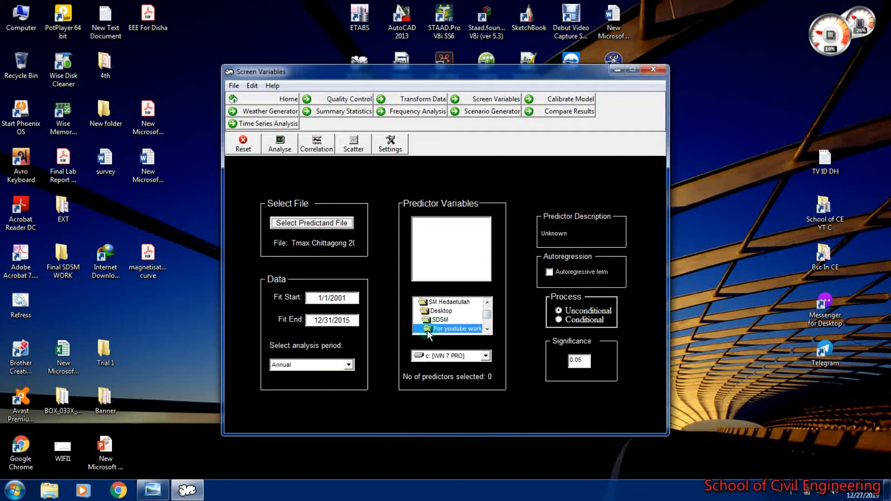
- Set the predictor directory to the NCEP-NCAR folder inside the nested BOX_033X_42Y folders under "For youtube work"
{"action": "double_click", "coordinate": [461, 327]}
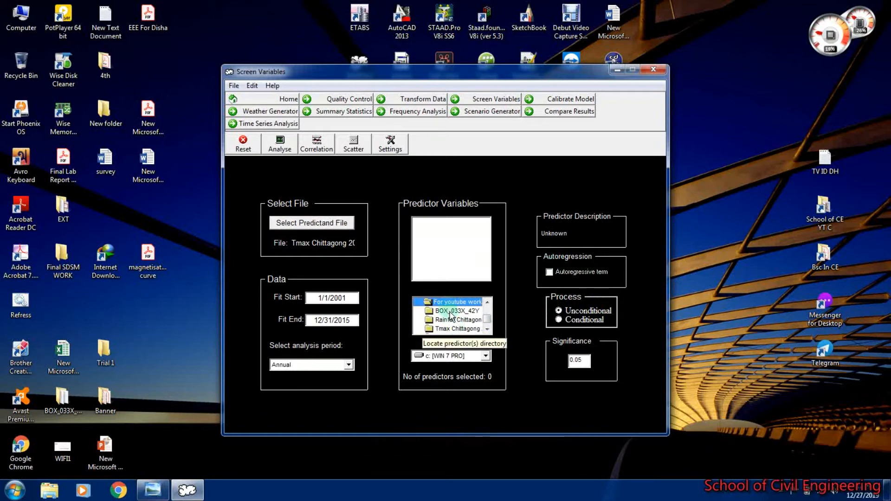
{"action": "double_click", "coordinate": [450, 312]}
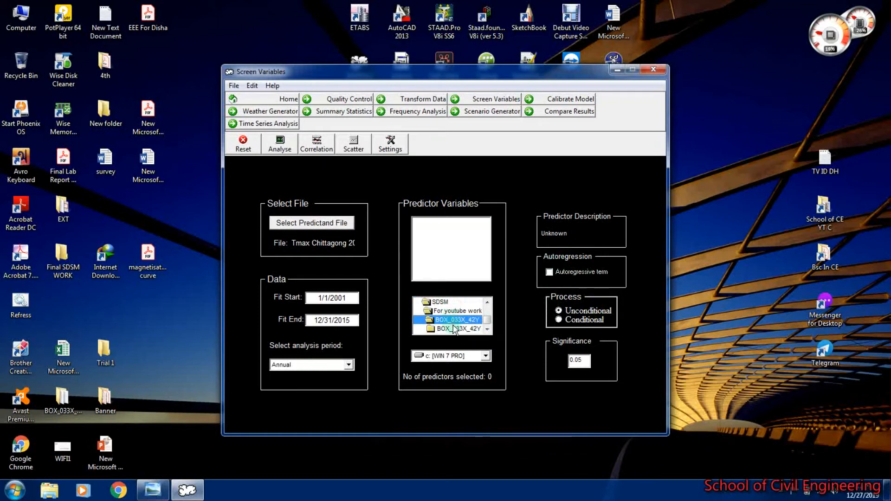
{"action": "double_click", "coordinate": [457, 328]}
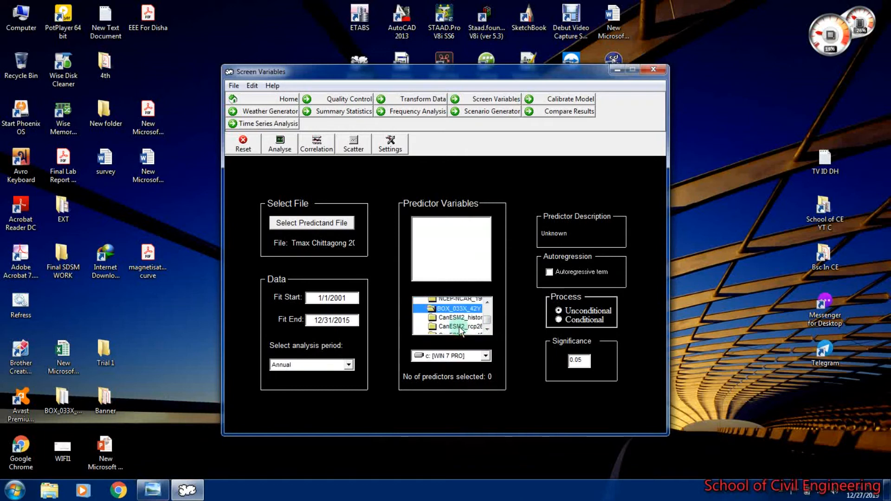
{"action": "double_click", "coordinate": [457, 328]}
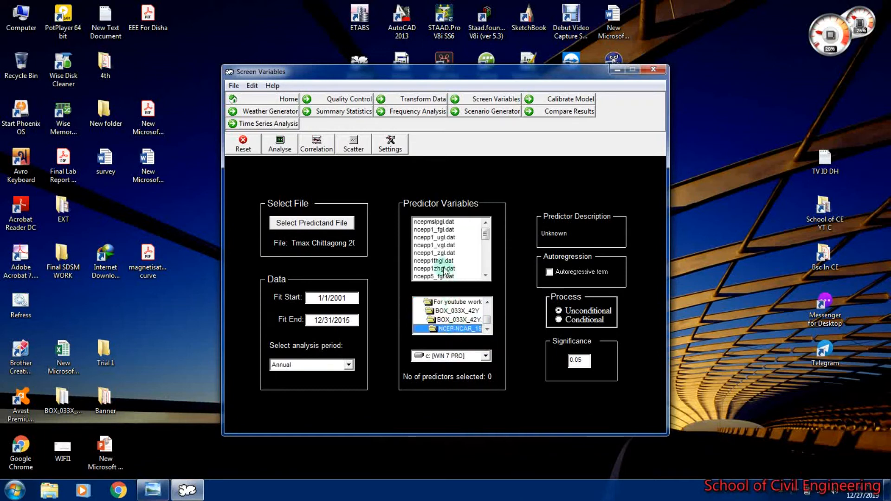
- Select the predictors from ncepmslpgl.dat through ncepp1zhgl.dat, including all the ncepp1 files
{"action": "left_click", "coordinate": [434, 222]}
{"action": "left_click", "coordinate": [439, 230], "text": "ctrl"}
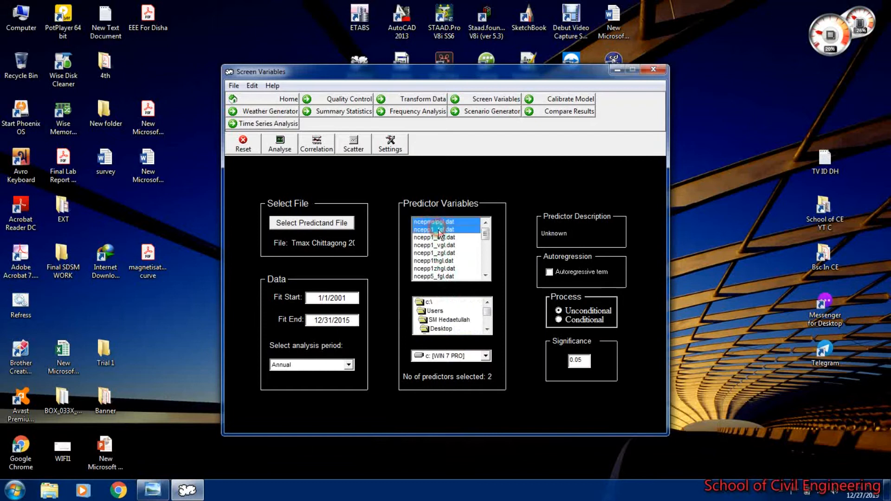
{"action": "left_click", "coordinate": [439, 237]}
{"action": "left_click", "coordinate": [441, 245]}
{"action": "left_click", "coordinate": [443, 253]}
{"action": "left_click", "coordinate": [444, 254]}
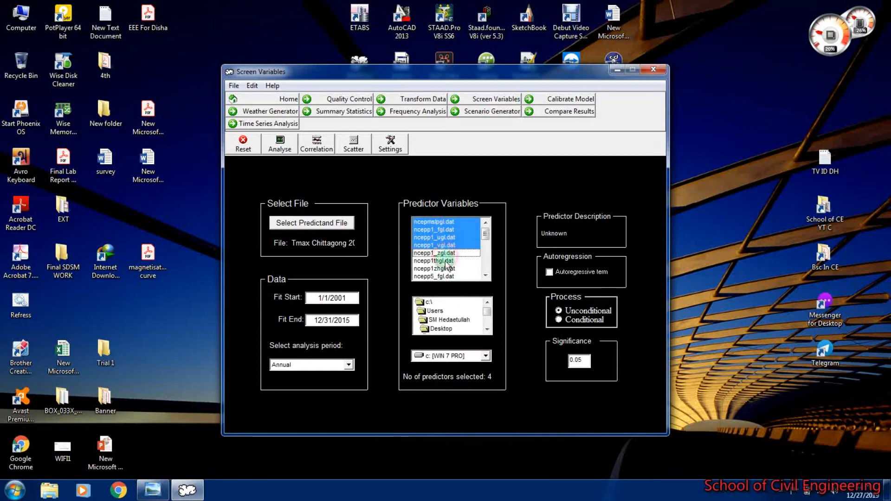
{"action": "left_click", "coordinate": [444, 254]}
{"action": "left_click", "coordinate": [444, 259]}
{"action": "left_click", "coordinate": [443, 262]}
{"action": "left_click", "coordinate": [443, 268]}
{"action": "left_click", "coordinate": [441, 261]}
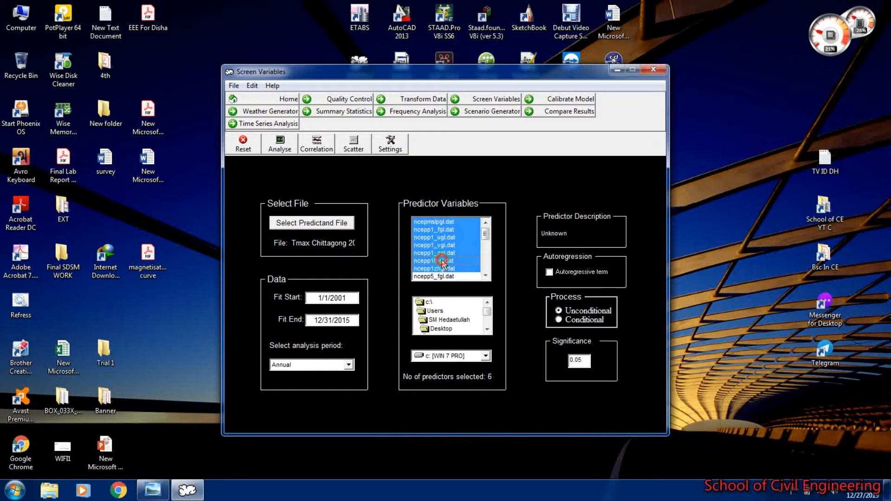
- Add ncepp5_fgl.dat, ncepp5_ugl.dat, ncepp5_vgl.dat and ncepp5_zgl.dat to the predictor selection
{"action": "left_click", "coordinate": [444, 275]}
{"action": "scroll", "coordinate": [444, 273], "scroll_direction": "down", "scroll_amount": 2}
{"action": "left_click", "coordinate": [444, 245]}
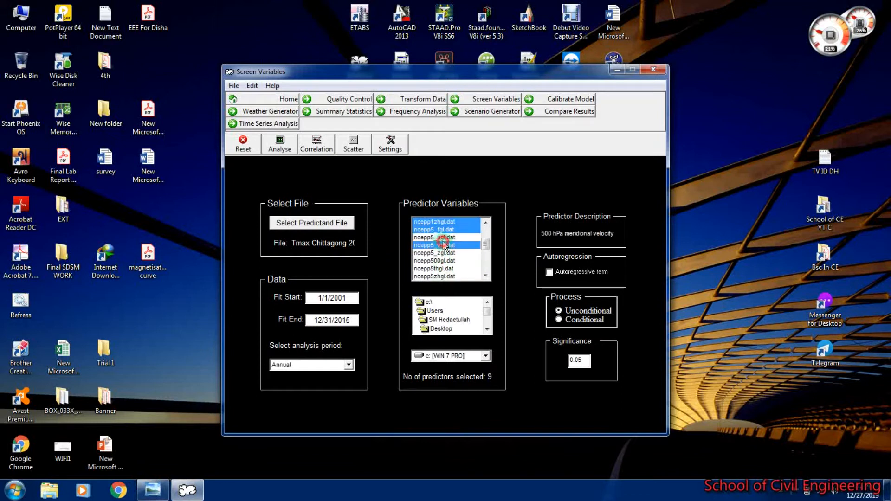
{"action": "left_click", "coordinate": [443, 238]}
{"action": "left_click", "coordinate": [442, 253]}
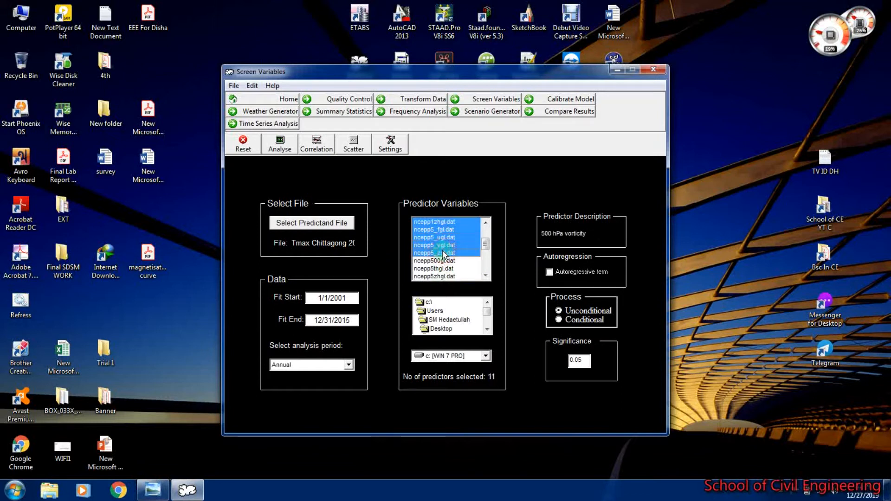
{"action": "scroll", "coordinate": [442, 251], "scroll_direction": "up", "scroll_amount": 1}
{"action": "scroll", "coordinate": [442, 250], "scroll_direction": "up", "scroll_amount": 2}
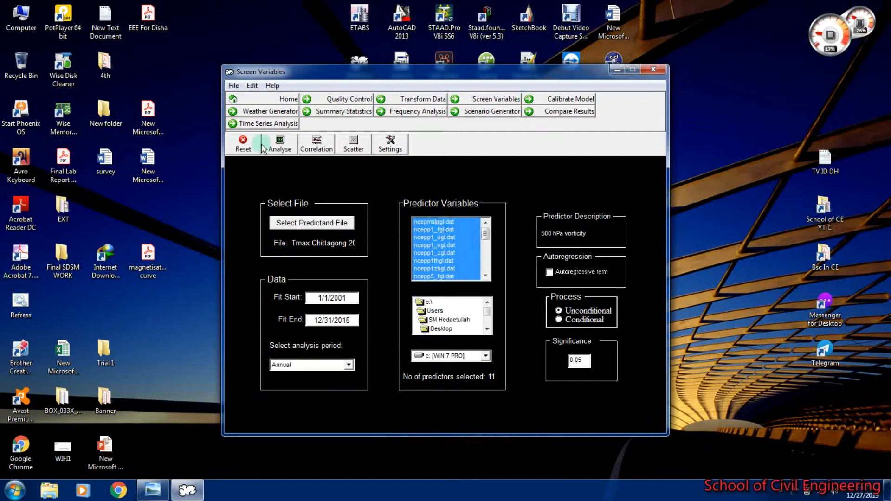
- Run the explained variance and correlation analyses on the first predictor batch, accepting the Windows 7 Basic color scheme, and return to the screening form
{"action": "left_click", "coordinate": [280, 144]}
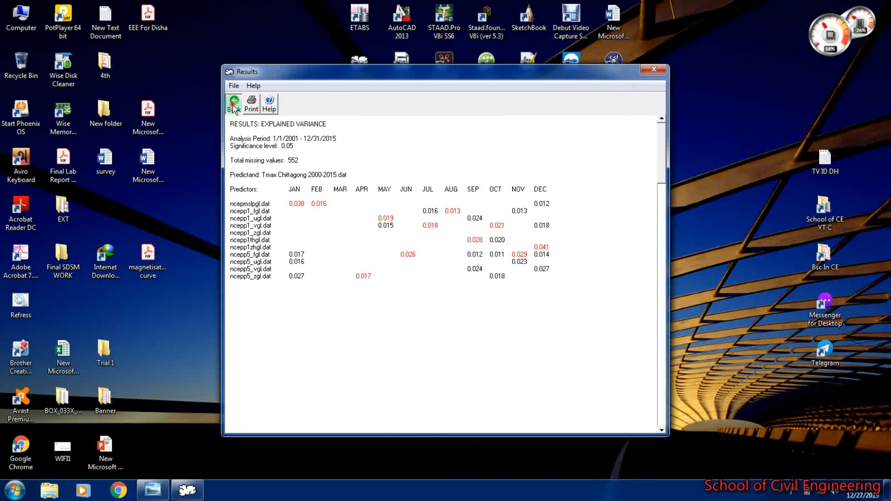
{"action": "left_click", "coordinate": [233, 103]}
{"action": "left_click", "coordinate": [323, 146]}
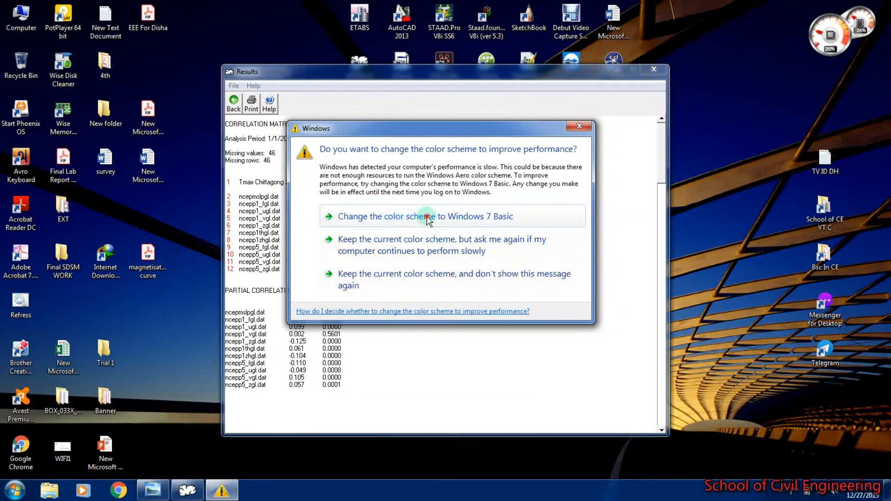
{"action": "left_click", "coordinate": [426, 220]}
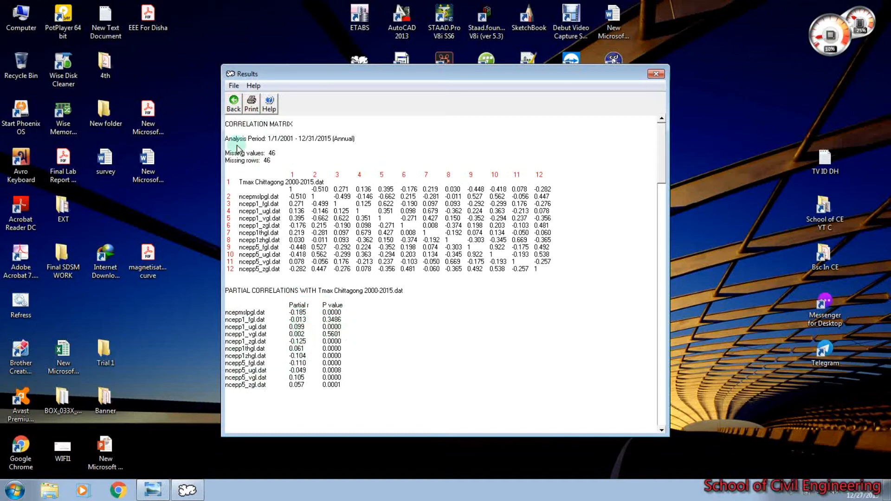
{"action": "left_click", "coordinate": [234, 104]}
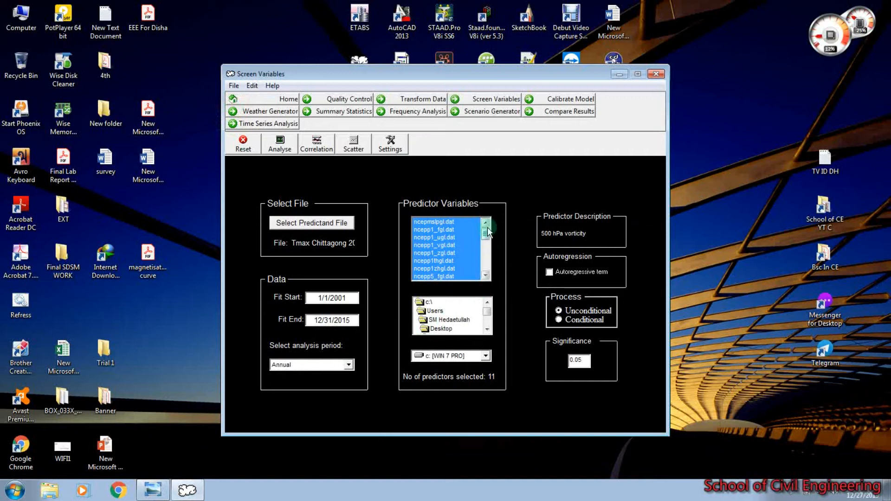
- Deselect the already analysed predictors from ncepmslpgl.dat through ncepp5_vgl.dat
{"action": "left_click", "coordinate": [457, 222]}
{"action": "left_click", "coordinate": [456, 230]}
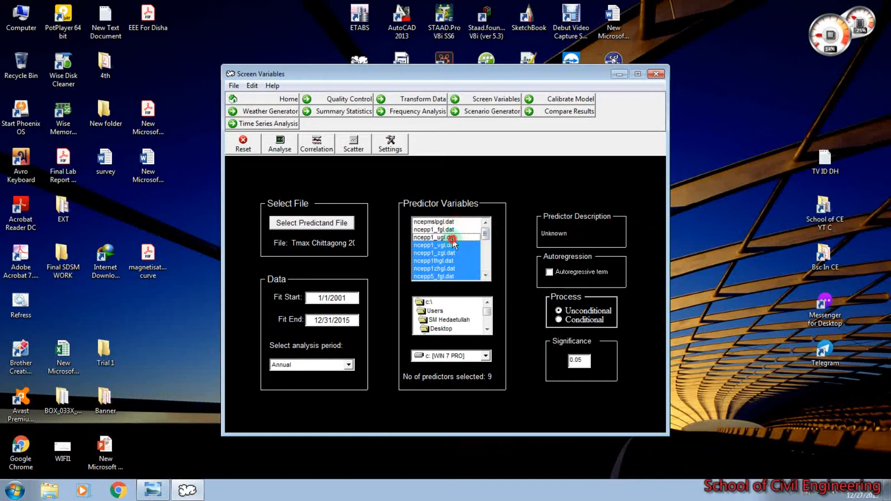
{"action": "left_click", "coordinate": [456, 237]}
{"action": "left_click", "coordinate": [454, 245]}
{"action": "left_click", "coordinate": [455, 253]}
{"action": "left_click", "coordinate": [453, 261]}
{"action": "left_click", "coordinate": [452, 269]}
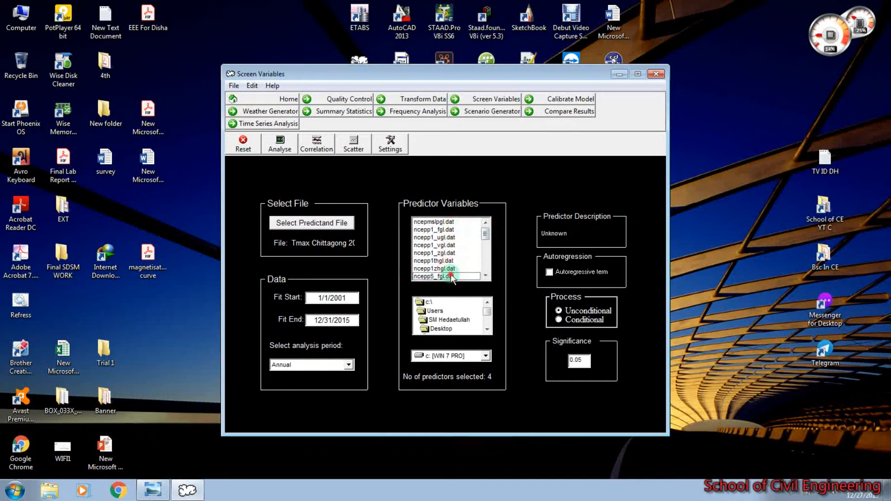
{"action": "left_click", "coordinate": [450, 275]}
{"action": "scroll", "coordinate": [450, 274], "scroll_direction": "down", "scroll_amount": 2}
{"action": "left_click", "coordinate": [448, 261]}
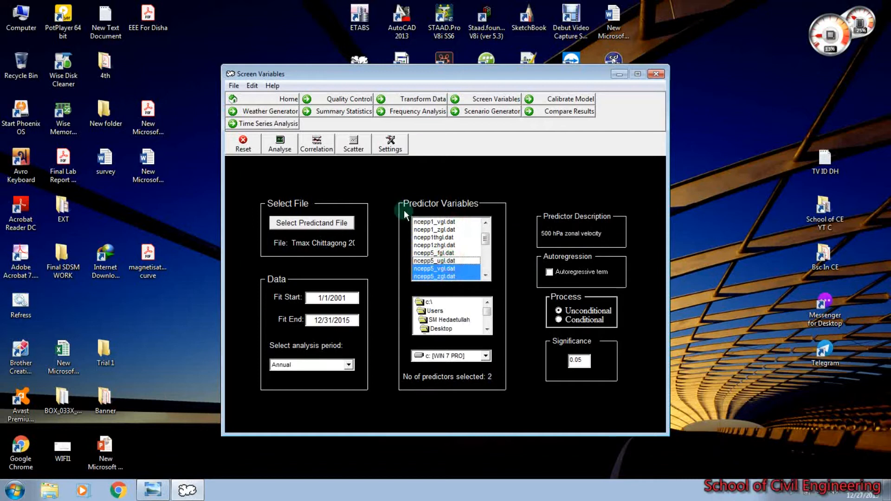
{"action": "scroll", "coordinate": [429, 278], "scroll_direction": "down", "scroll_amount": 1}
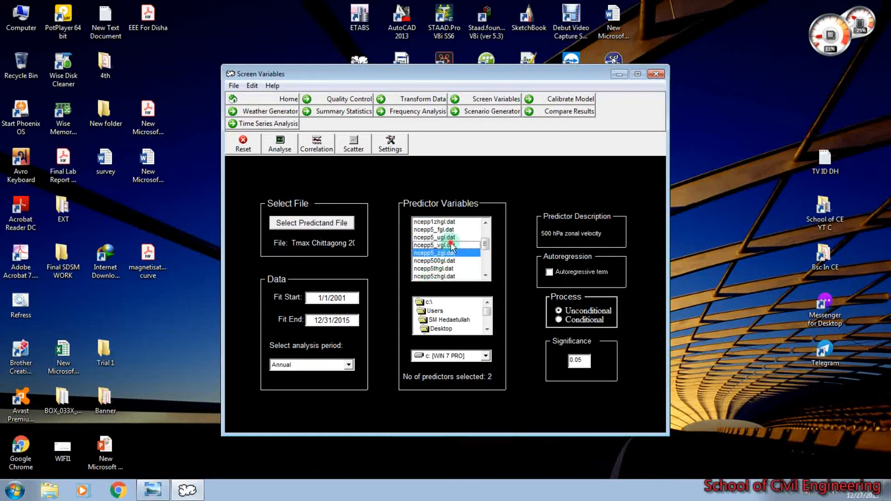
{"action": "left_click", "coordinate": [448, 245]}
- Replace the remaining ncepp5_zgl.dat selection with ncepp500gl.dat, ncepp5thgl.dat, ncepp5zhgl.dat, ncepp8_fgl.dat and ncepp8_ugl.dat
{"action": "left_click", "coordinate": [448, 260]}
{"action": "left_click", "coordinate": [448, 269]}
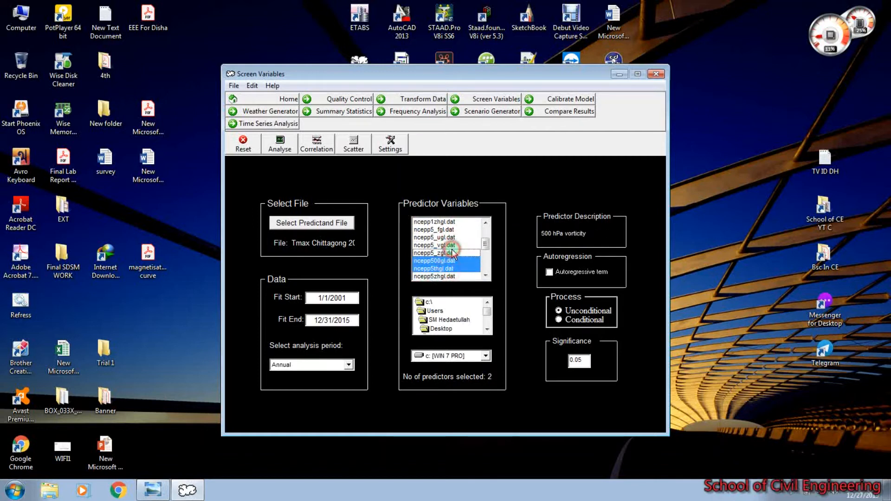
{"action": "scroll", "coordinate": [451, 253], "scroll_direction": "down", "scroll_amount": 1}
{"action": "left_click", "coordinate": [450, 253]}
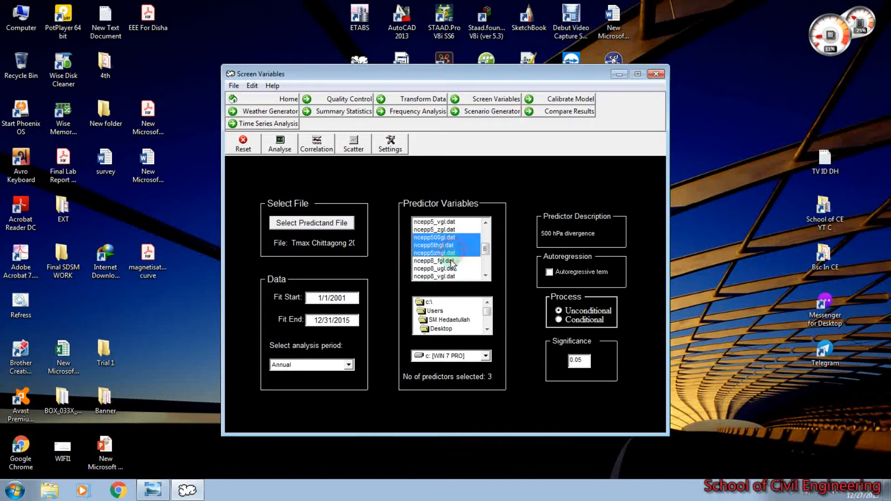
{"action": "left_click", "coordinate": [451, 261]}
{"action": "left_click", "coordinate": [451, 267]}
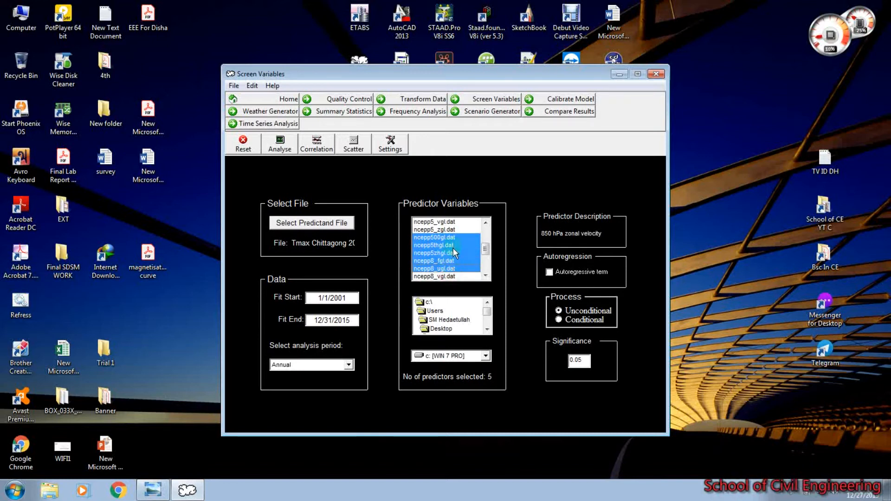
- Add ncepp8_vgl.dat, ncepp8_zgl.dat, ncepp850gl.dat, ncepp8thgl.dat, ncepp8zhgl.dat and ncepprcpgl.dat to the predictor selection
{"action": "scroll", "coordinate": [453, 248], "scroll_direction": "down", "scroll_amount": 1}
{"action": "left_click", "coordinate": [450, 253]}
{"action": "left_click", "coordinate": [450, 261]}
{"action": "left_click", "coordinate": [449, 269]}
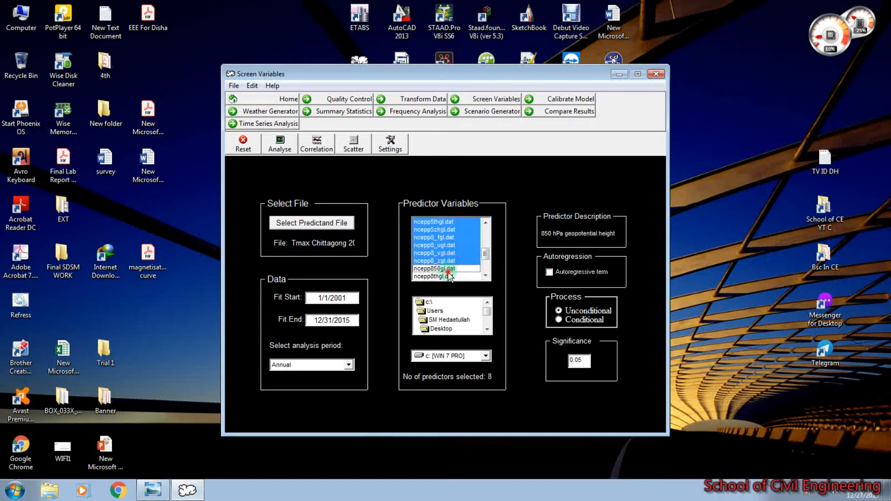
{"action": "scroll", "coordinate": [448, 265], "scroll_direction": "down", "scroll_amount": 1}
{"action": "left_click", "coordinate": [448, 253]}
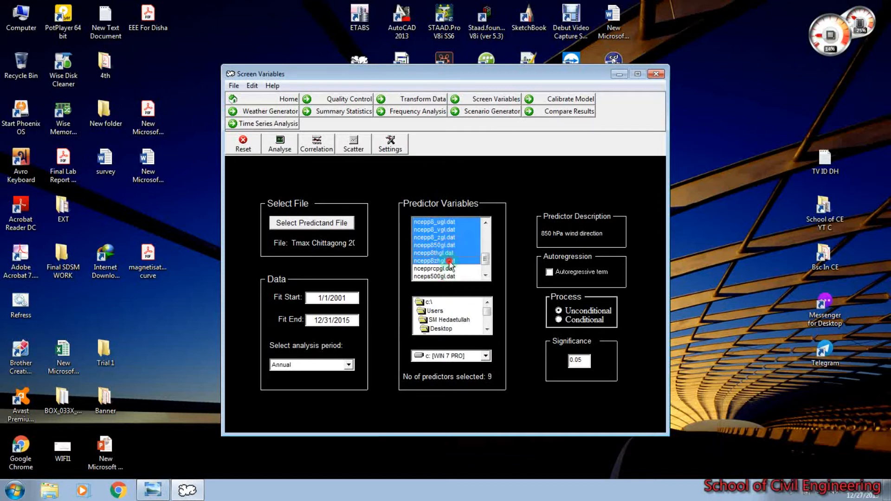
{"action": "left_click", "coordinate": [449, 261]}
{"action": "left_click", "coordinate": [450, 269]}
{"action": "scroll", "coordinate": [452, 274], "scroll_direction": "down", "scroll_amount": 1}
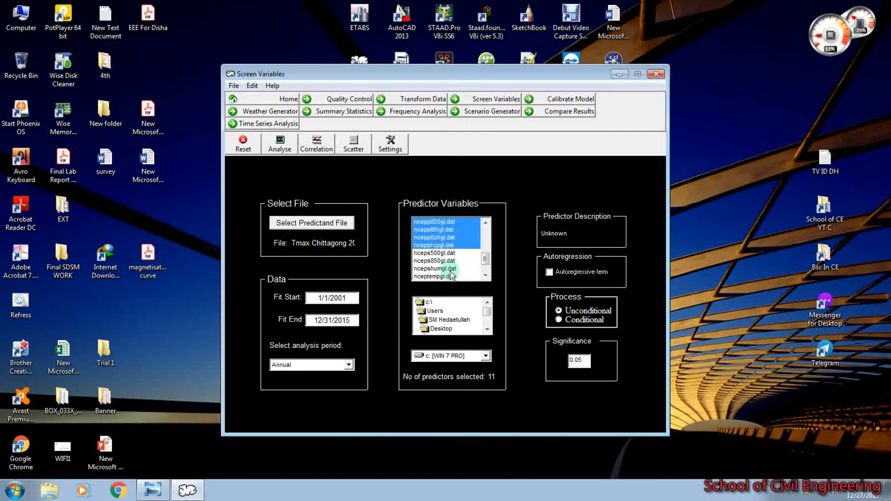
{"action": "scroll", "coordinate": [451, 269], "scroll_direction": "up", "scroll_amount": 2}
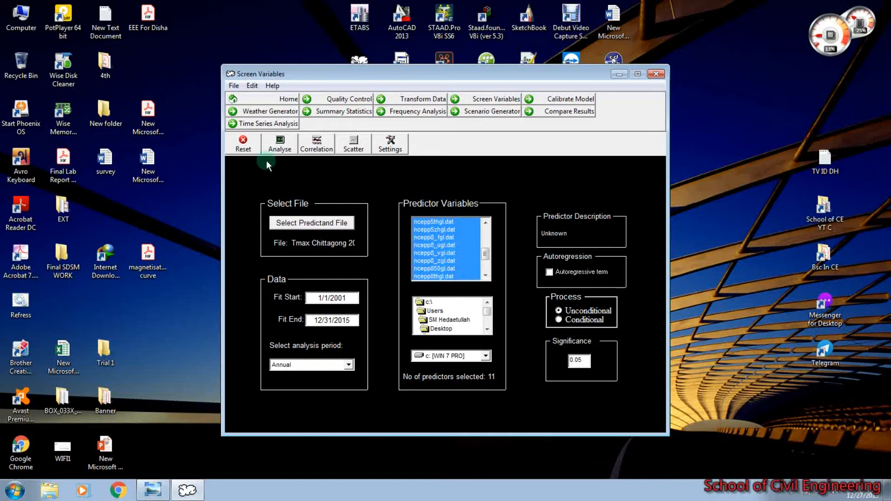
- Run the explained variance and correlation analyses on the second predictor batch and return to the screening form
{"action": "left_click", "coordinate": [280, 143]}
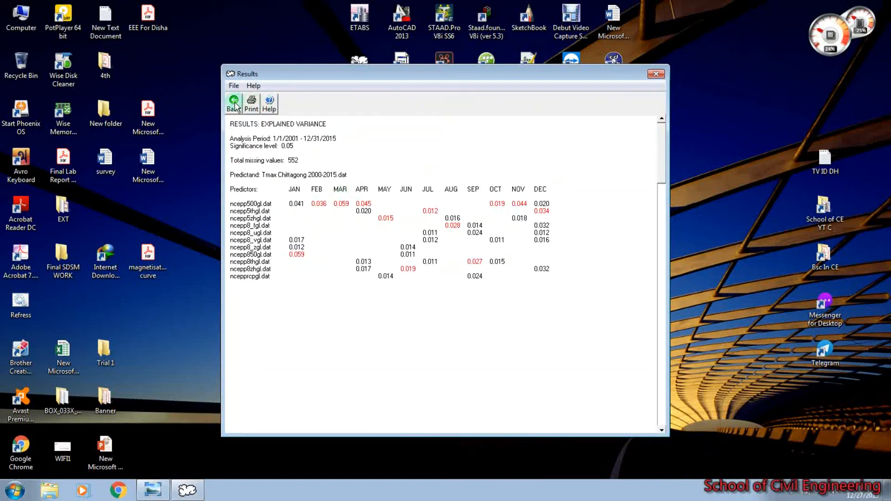
{"action": "left_click", "coordinate": [233, 103]}
{"action": "left_click", "coordinate": [316, 143]}
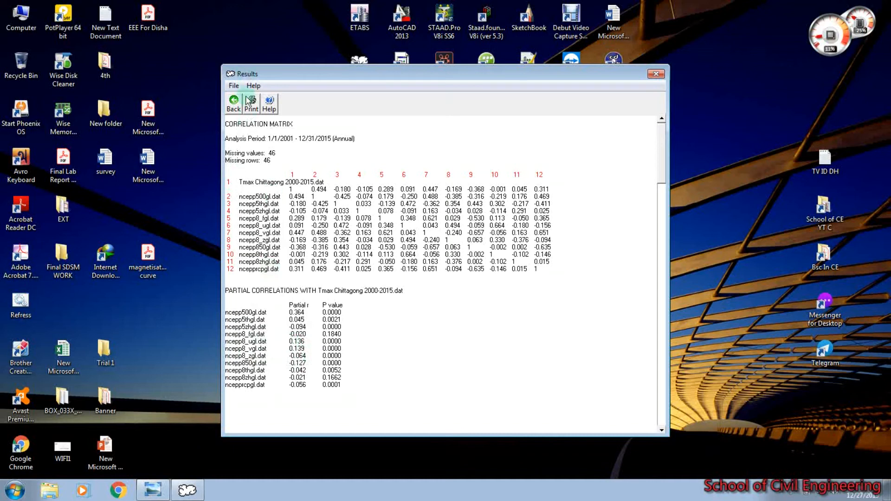
{"action": "left_click", "coordinate": [234, 104]}
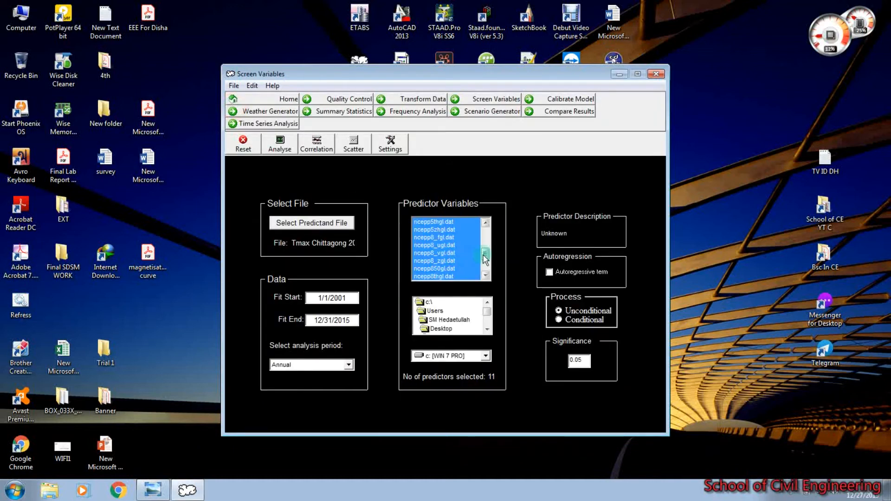
- Deselect the second batch's predictors from ncepp500gl.dat through ncepp8zhgl.dat
{"action": "scroll", "coordinate": [436, 248], "scroll_direction": "down", "scroll_amount": 2}
{"action": "left_click", "coordinate": [435, 237]}
{"action": "left_click", "coordinate": [434, 230]}
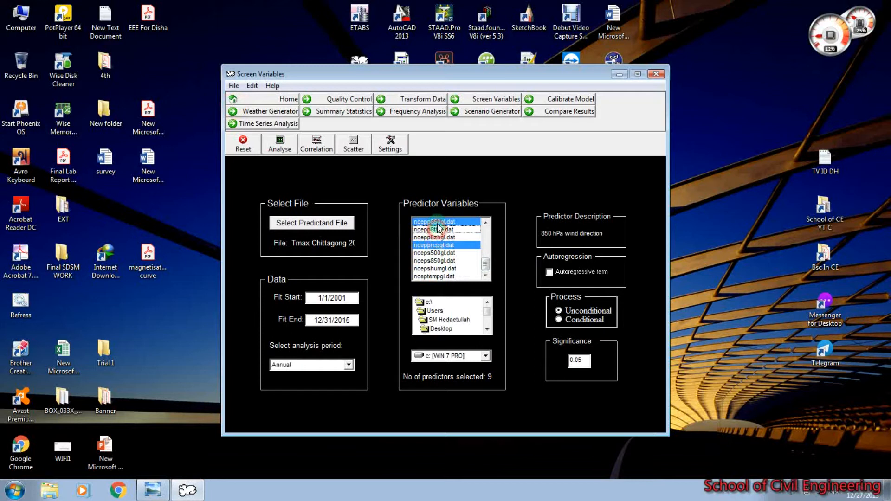
{"action": "left_click", "coordinate": [435, 222]}
{"action": "scroll", "coordinate": [440, 250], "scroll_direction": "up", "scroll_amount": 2}
{"action": "left_click", "coordinate": [441, 260]}
{"action": "left_click", "coordinate": [441, 253]}
{"action": "left_click", "coordinate": [441, 245]}
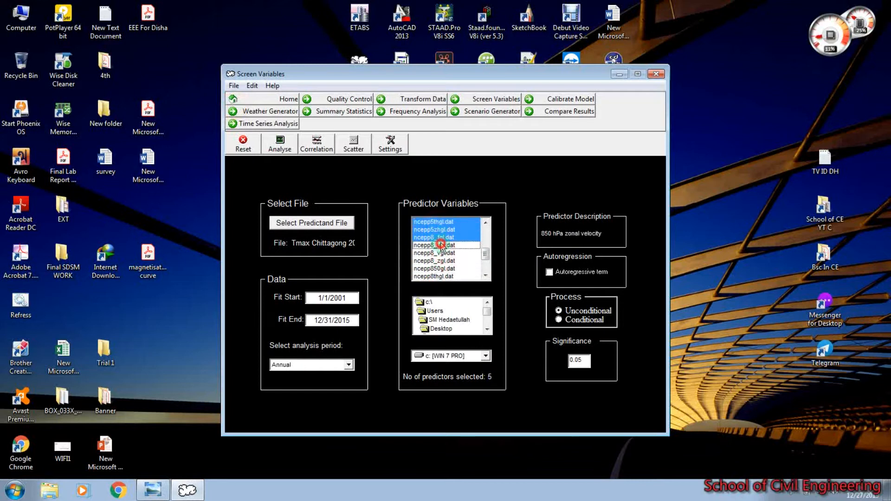
{"action": "left_click", "coordinate": [440, 237]}
{"action": "left_click", "coordinate": [439, 229]}
{"action": "left_click", "coordinate": [438, 222]}
{"action": "scroll", "coordinate": [438, 246], "scroll_direction": "down", "scroll_amount": 2}
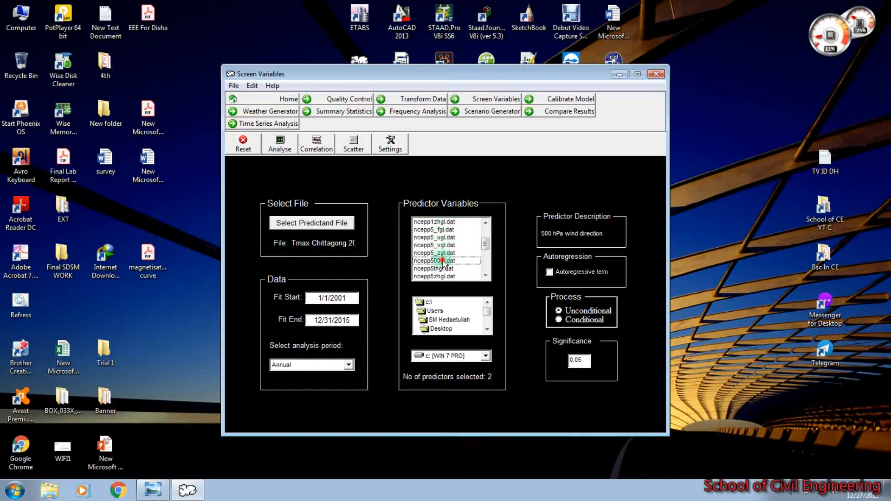
{"action": "left_click", "coordinate": [435, 260]}
- Deselect ncepprcpgl.dat and select nceps500gl.dat, nceps850gl.dat, ncepshumgl.dat and nceptempgl.dat as the last predictor batch
{"action": "left_click", "coordinate": [436, 253]}
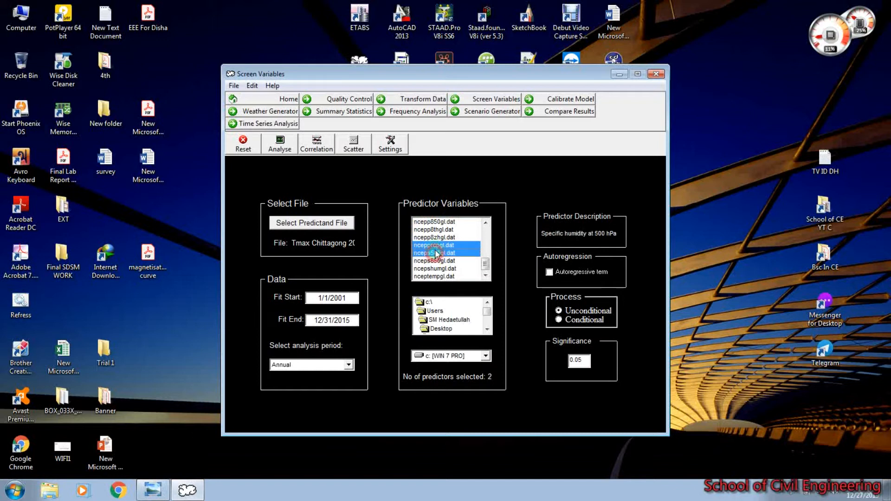
{"action": "left_click", "coordinate": [436, 245]}
{"action": "left_click", "coordinate": [435, 261]}
{"action": "left_click", "coordinate": [437, 268]}
{"action": "left_click", "coordinate": [438, 276]}
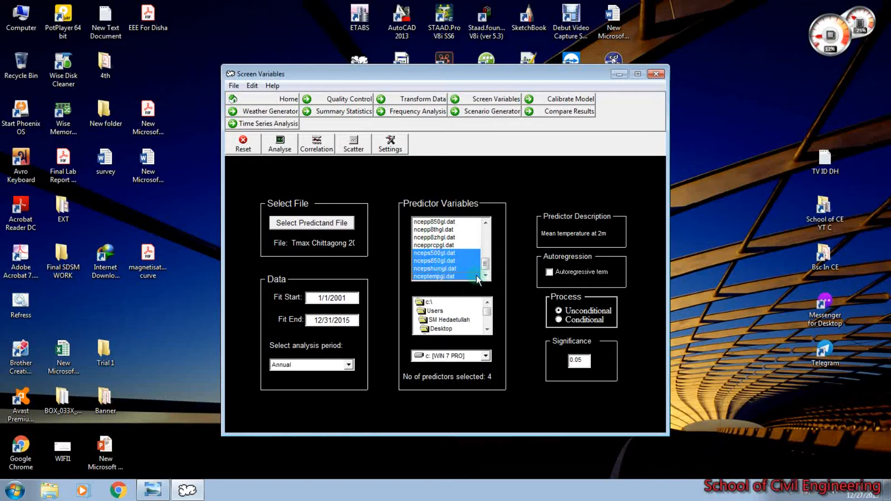
- Run the explained variance analysis on the last predictor batch and return to the screening form
{"action": "left_click", "coordinate": [279, 144]}
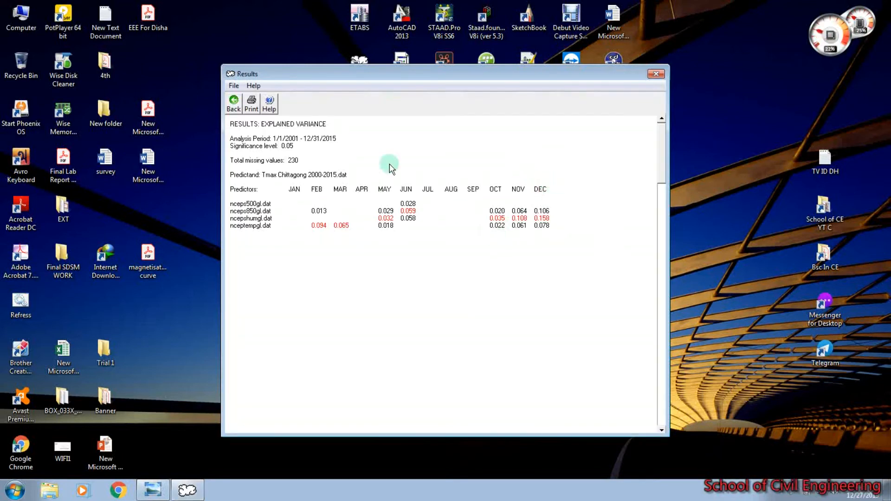
{"action": "left_click", "coordinate": [229, 103]}
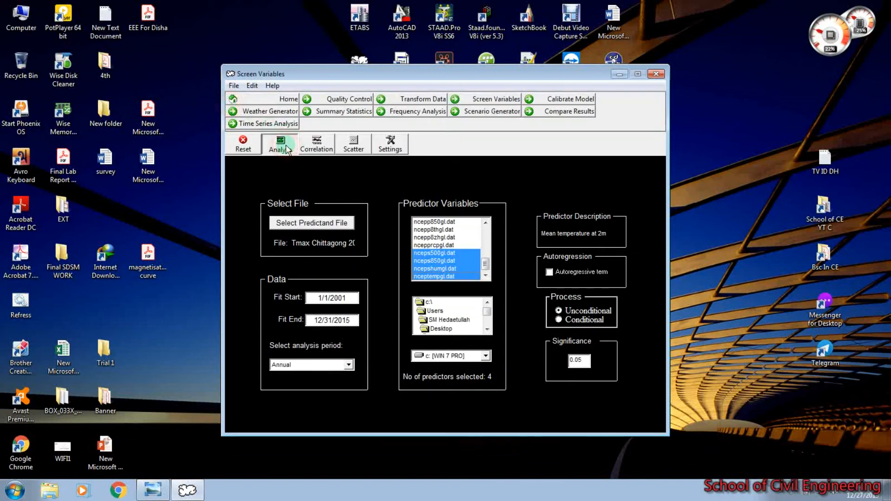
- Run the correlation analysis on the last predictor batch and deselect nceps500gl.dat, nceps850gl.dat and ncepshumgl.dat, keeping nceptempgl.dat selected
{"action": "left_click", "coordinate": [318, 155]}
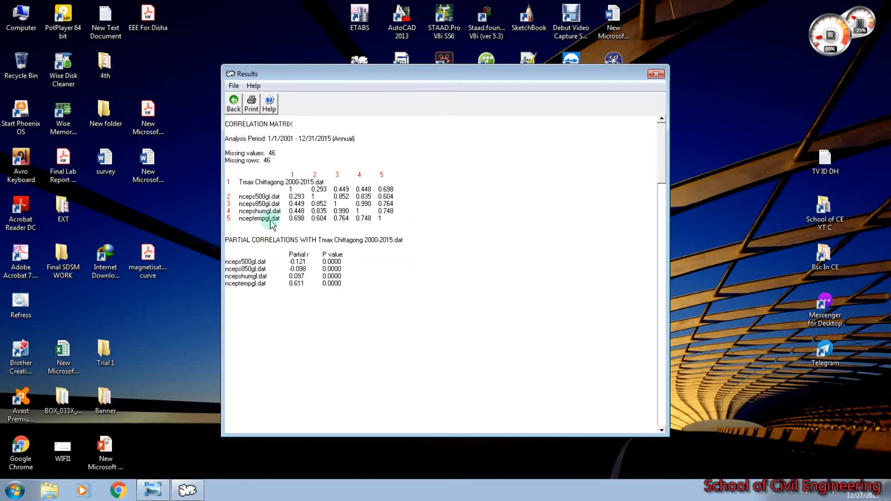
{"action": "left_click", "coordinate": [234, 103]}
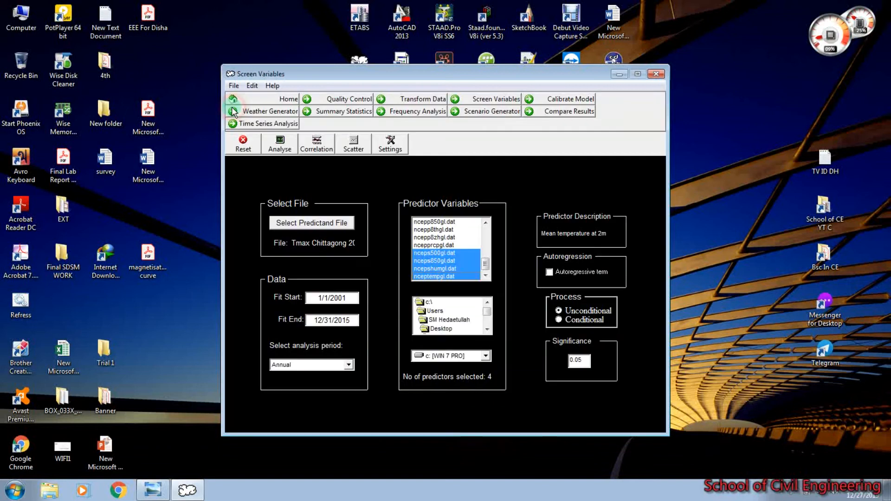
{"action": "left_click", "coordinate": [439, 261]}
{"action": "left_click", "coordinate": [438, 269]}
{"action": "left_click", "coordinate": [441, 254]}
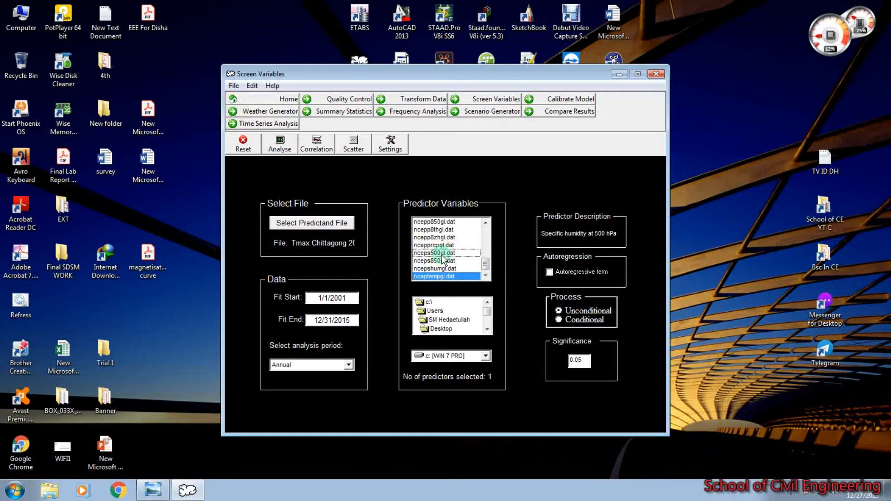
- Add ncepp8_vgl.dat, ncepp500gl.dat, ncepp5_vgl.dat and ncepp1_ugl.dat to the predictor selection
{"action": "scroll", "coordinate": [441, 258], "scroll_direction": "up", "scroll_amount": 1}
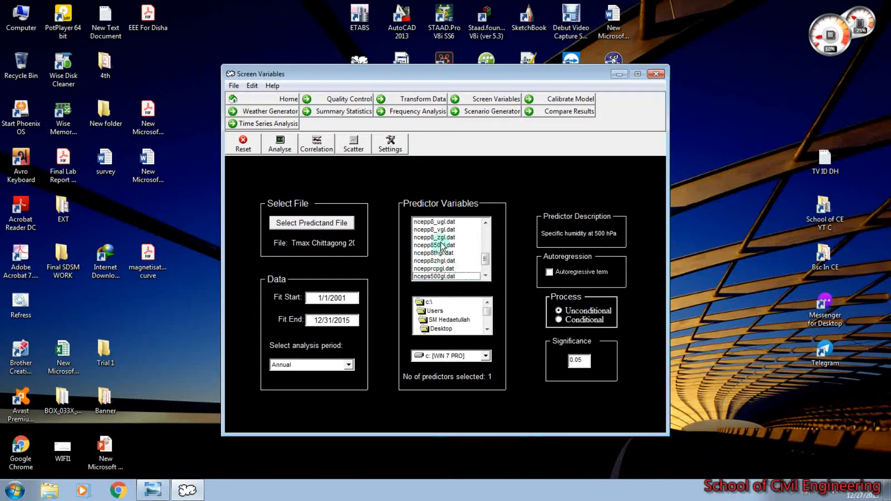
{"action": "left_click", "coordinate": [441, 230]}
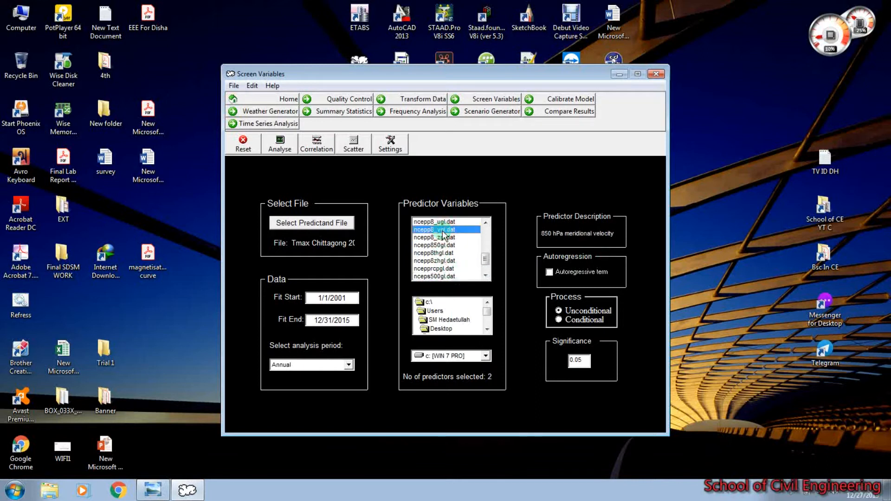
{"action": "scroll", "coordinate": [443, 234], "scroll_direction": "up", "scroll_amount": 1}
{"action": "scroll", "coordinate": [443, 255], "scroll_direction": "up", "scroll_amount": 1}
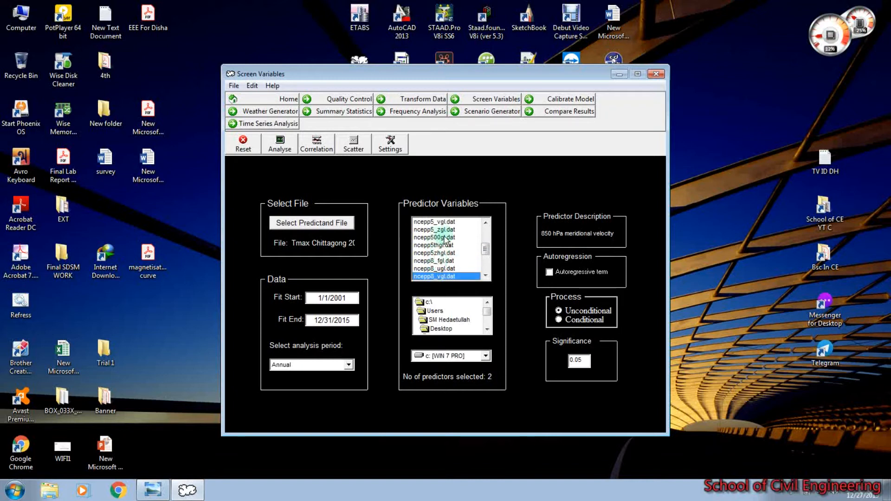
{"action": "left_click", "coordinate": [452, 237]}
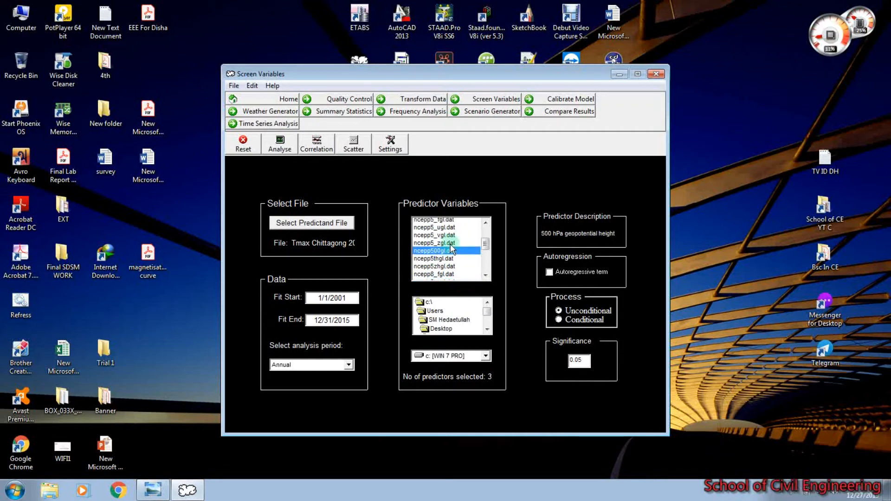
{"action": "scroll", "coordinate": [451, 255], "scroll_direction": "up", "scroll_amount": 3}
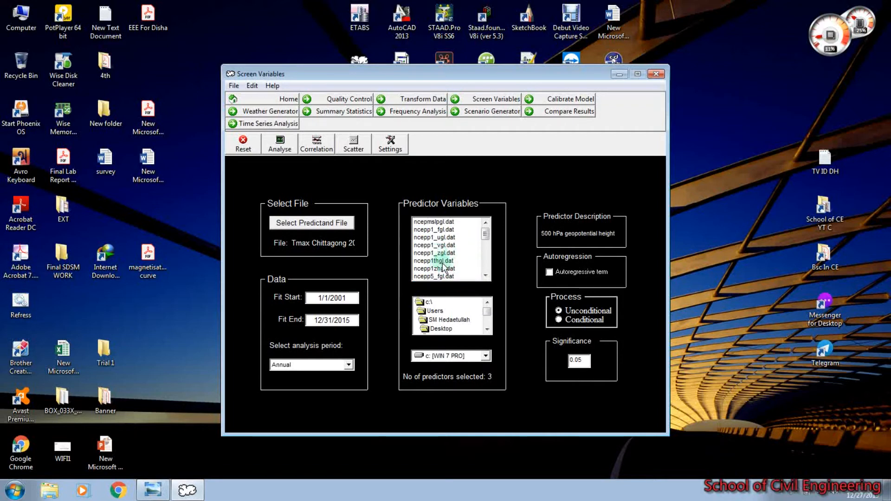
{"action": "scroll", "coordinate": [436, 259], "scroll_direction": "down", "scroll_amount": 1}
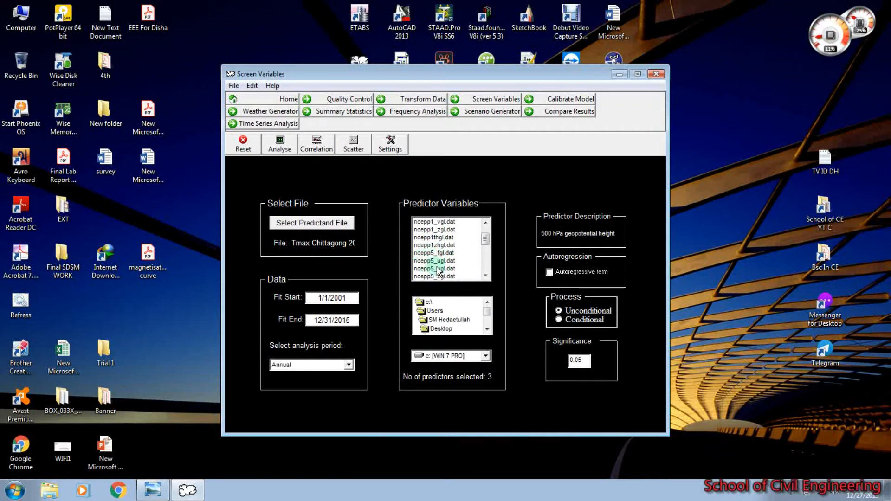
{"action": "left_click", "coordinate": [435, 269]}
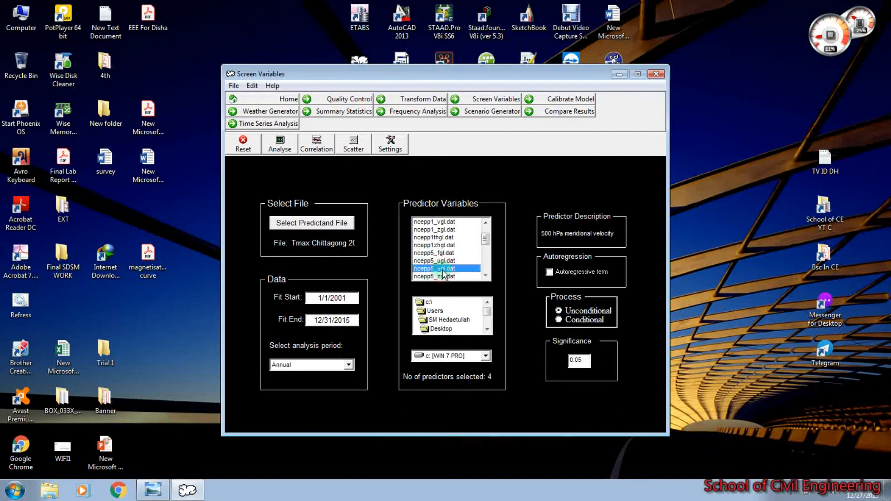
{"action": "scroll", "coordinate": [442, 269], "scroll_direction": "up", "scroll_amount": 1}
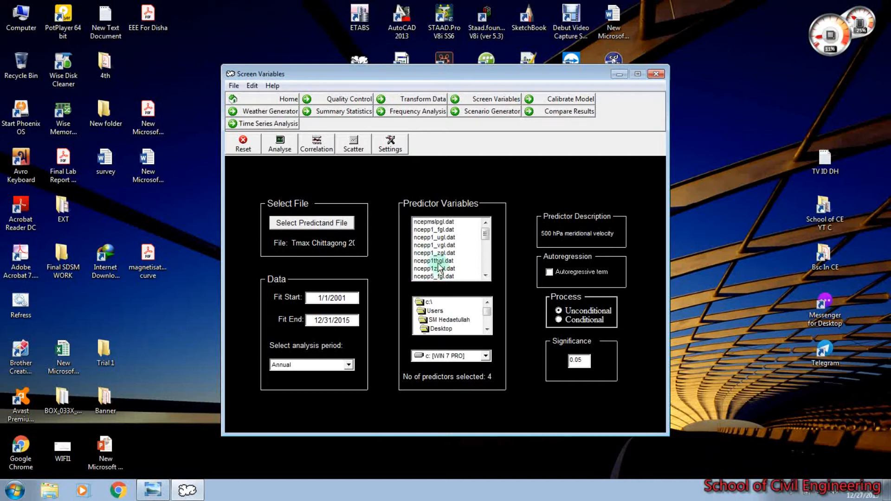
{"action": "left_click", "coordinate": [444, 237]}
- Review the five selected predictors, run the explained variance and correlation analyses on them, and return to the screening form
{"action": "scroll", "coordinate": [446, 244], "scroll_direction": "down", "scroll_amount": 6}
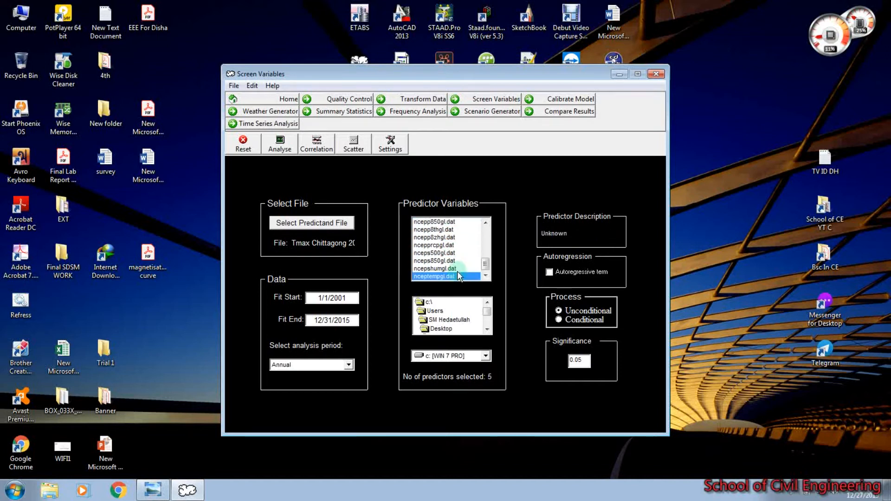
{"action": "scroll", "coordinate": [457, 268], "scroll_direction": "up", "scroll_amount": 6}
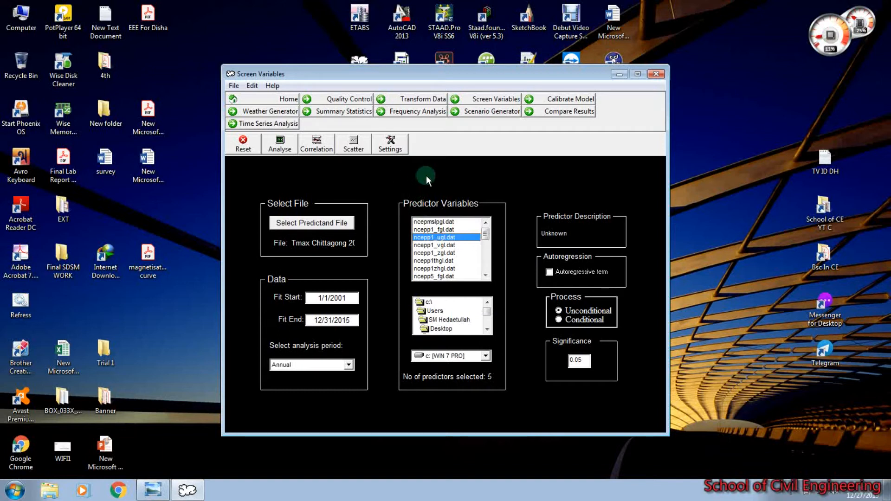
{"action": "scroll", "coordinate": [437, 247], "scroll_direction": "down", "scroll_amount": 6}
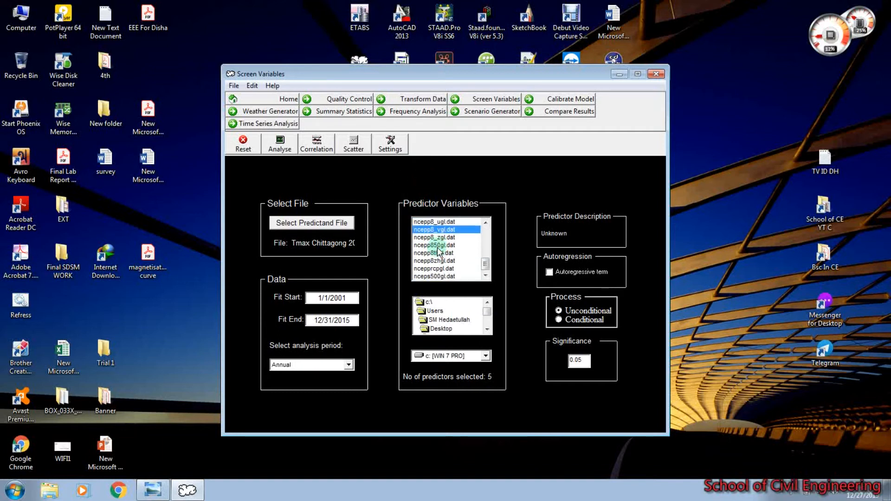
{"action": "scroll", "coordinate": [438, 251], "scroll_direction": "up", "scroll_amount": 5}
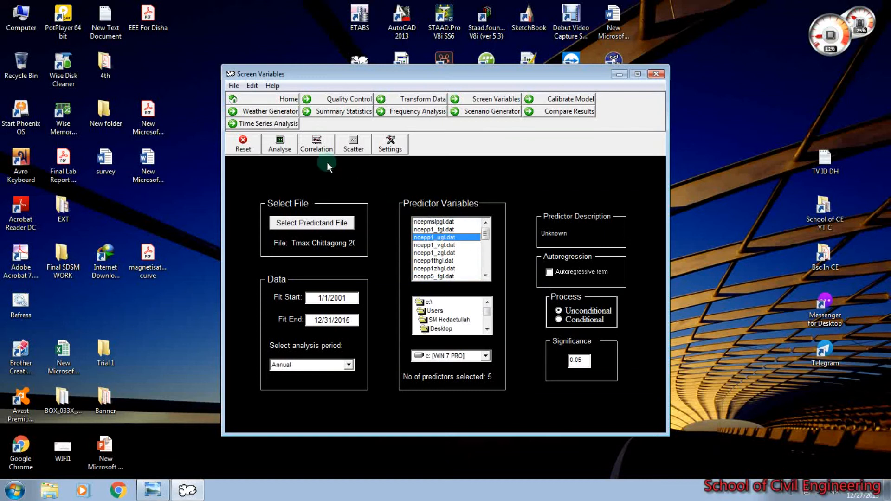
{"action": "left_click", "coordinate": [281, 146]}
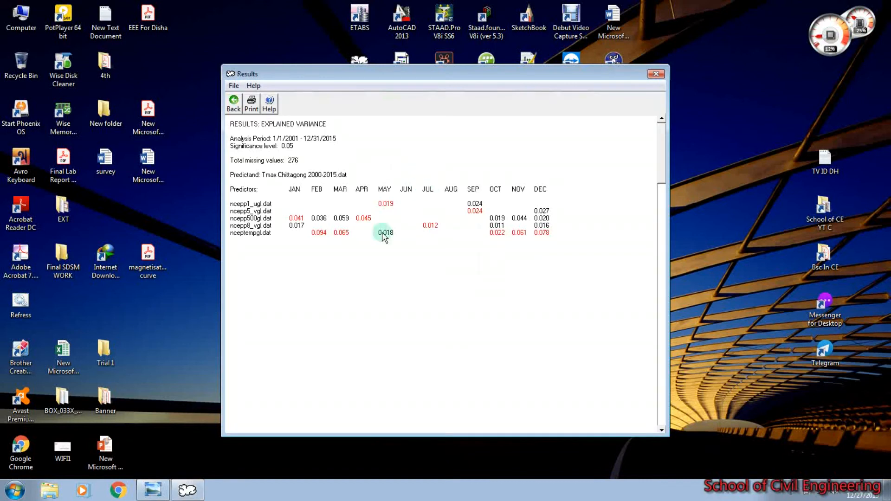
{"action": "left_click", "coordinate": [233, 103]}
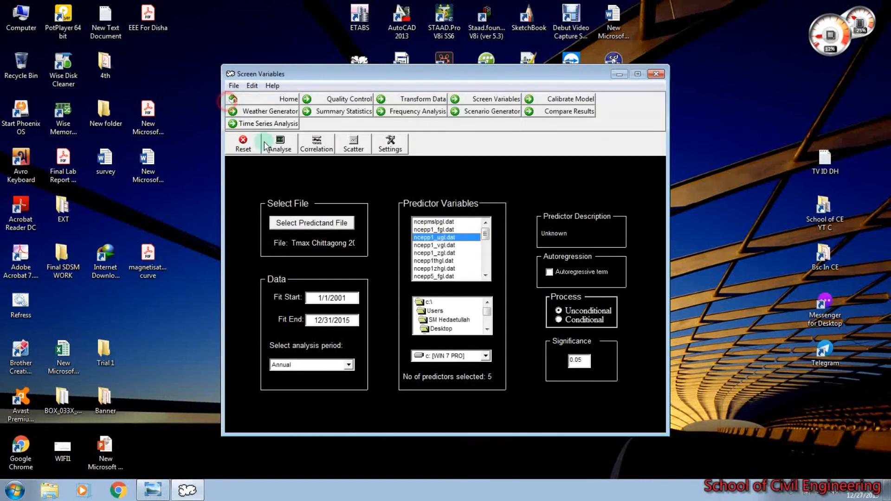
{"action": "left_click", "coordinate": [321, 148]}
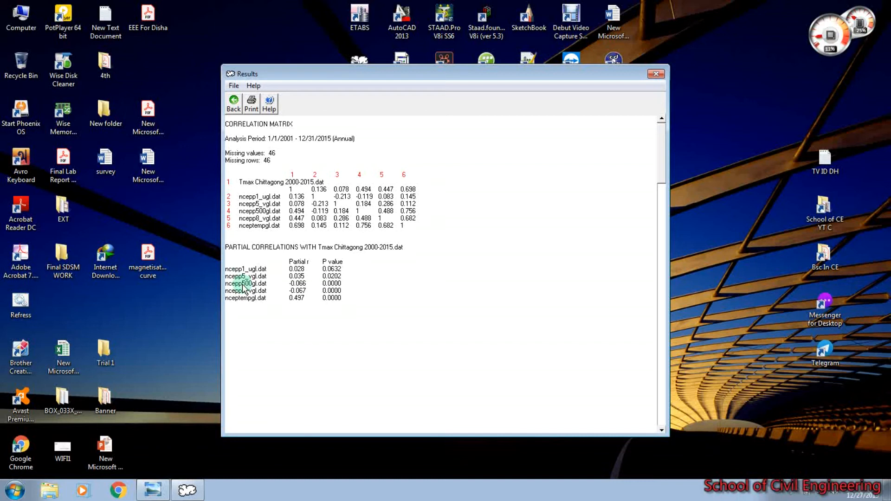
{"action": "left_click", "coordinate": [233, 111]}
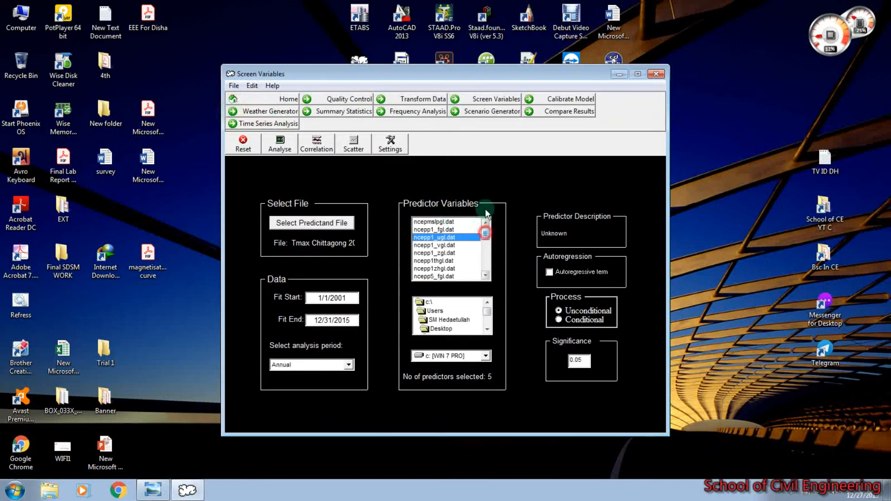
- Deselect ncepp1_ugl.dat, ncepp8_vgl.dat and ncepp5_vgl.dat, keeping only ncepp500gl.dat and nceptempgl.dat as predictors
{"action": "left_click", "coordinate": [452, 236]}
{"action": "scroll", "coordinate": [447, 245], "scroll_direction": "down", "scroll_amount": 5}
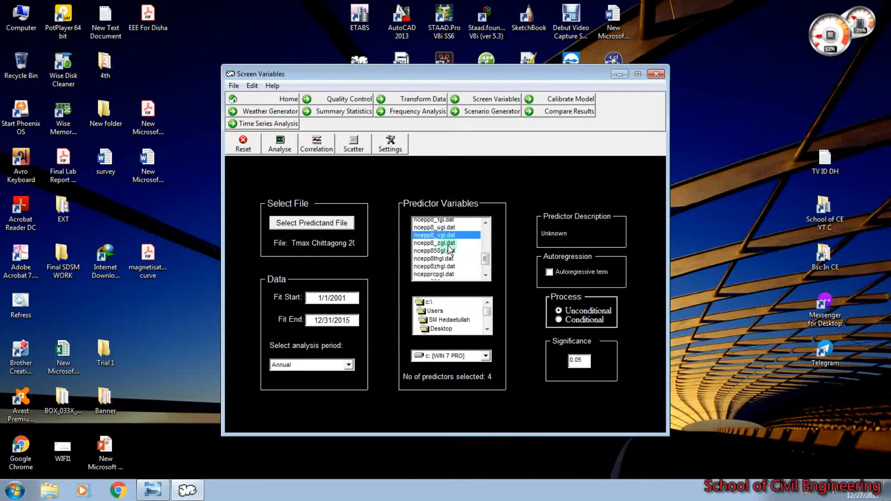
{"action": "scroll", "coordinate": [443, 269], "scroll_direction": "up", "scroll_amount": 2}
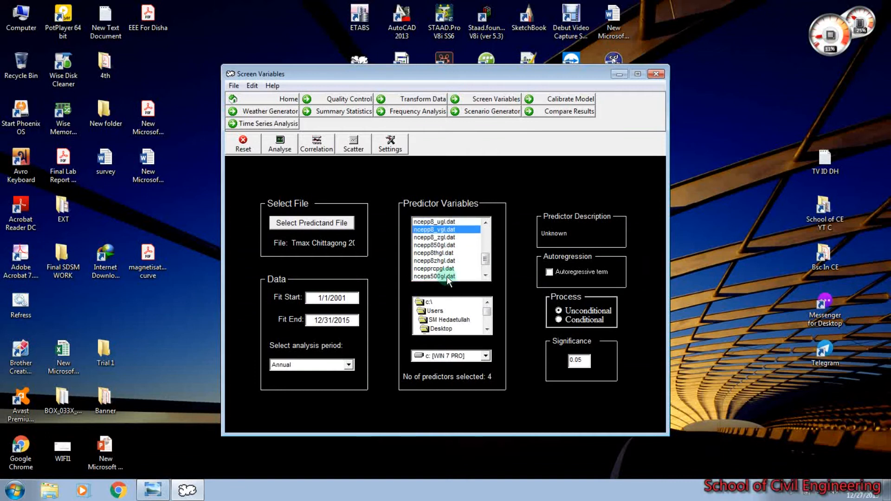
{"action": "left_click", "coordinate": [436, 254]}
{"action": "scroll", "coordinate": [435, 253], "scroll_direction": "up", "scroll_amount": 2}
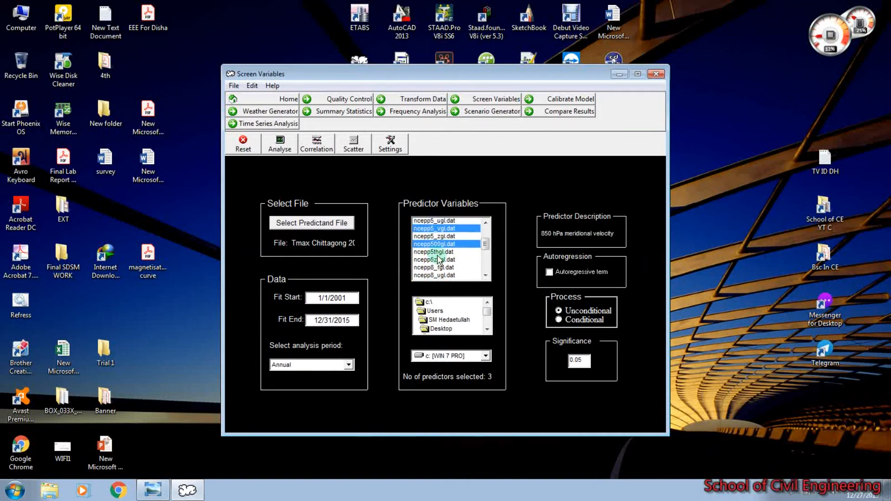
{"action": "left_click", "coordinate": [436, 245]}
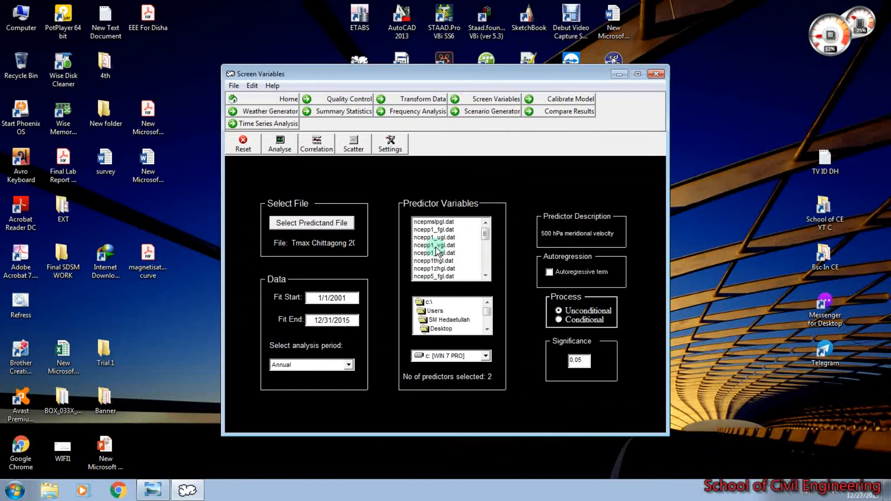
{"action": "scroll", "coordinate": [459, 291], "scroll_direction": "down", "scroll_amount": 4}
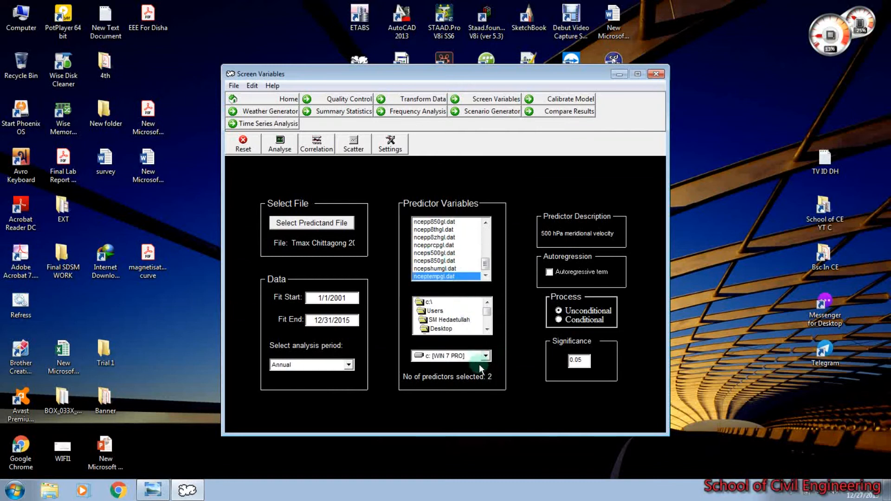
- Run the explained variance and correlation analyses on ncepp500gl.dat and nceptempgl.dat and return to the screening form
{"action": "left_click", "coordinate": [279, 144]}
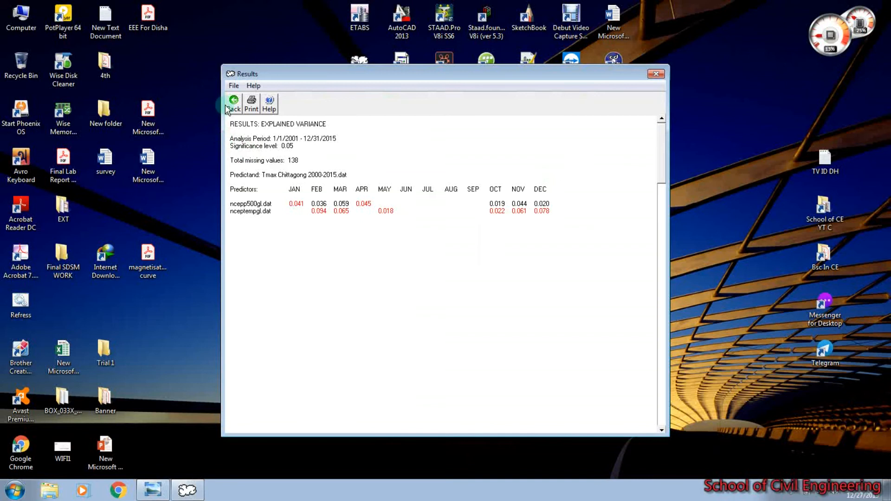
{"action": "left_click", "coordinate": [232, 100]}
{"action": "left_click", "coordinate": [321, 140]}
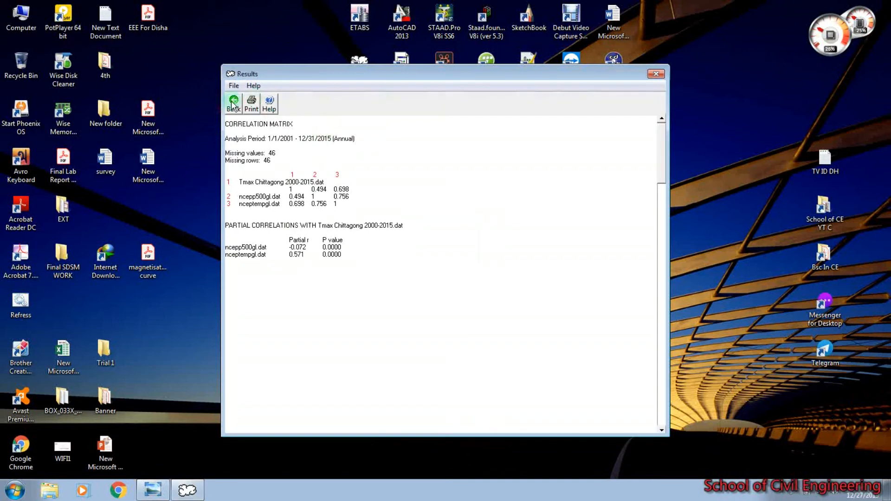
{"action": "left_click", "coordinate": [233, 102]}
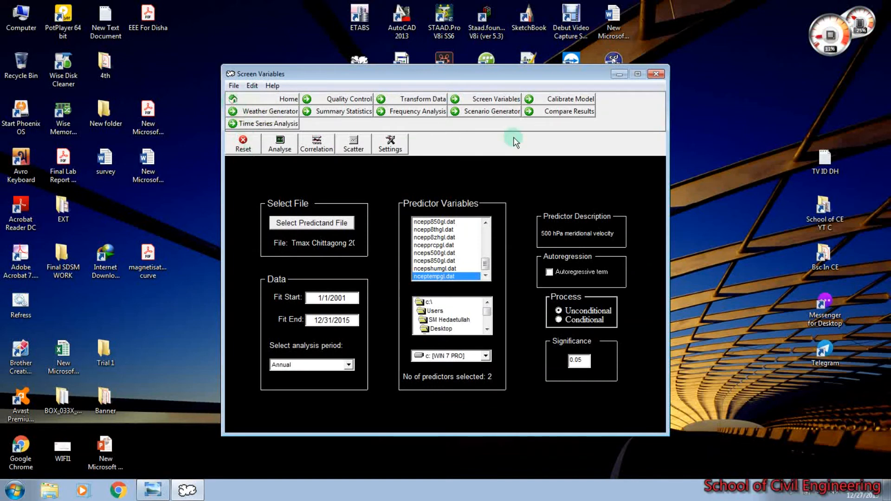
- Open the model calibration form and load Tmax Chittagong 2000-2015 as the predictand file
{"action": "left_click", "coordinate": [576, 100]}
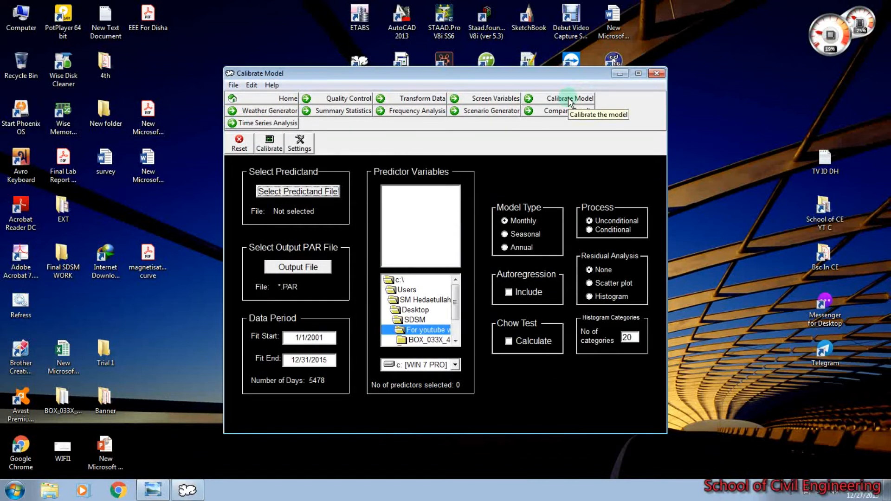
{"action": "left_click", "coordinate": [295, 196]}
{"action": "left_click", "coordinate": [360, 143]}
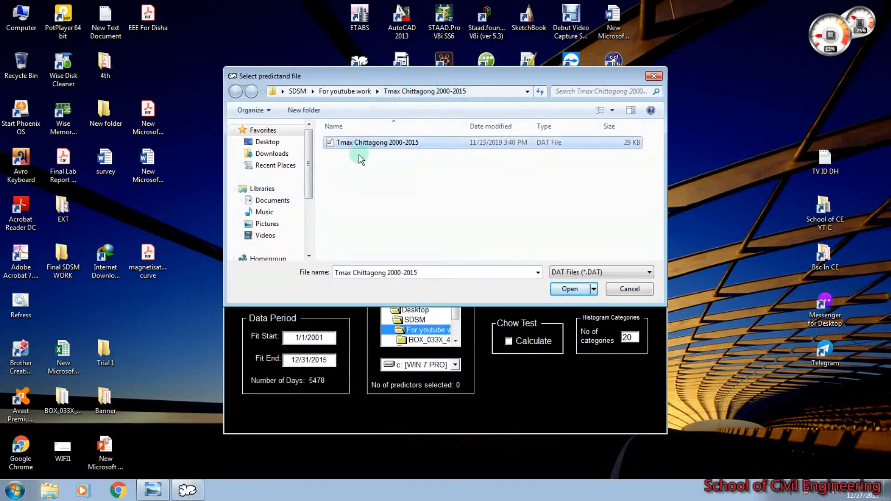
{"action": "double_click", "coordinate": [377, 143]}
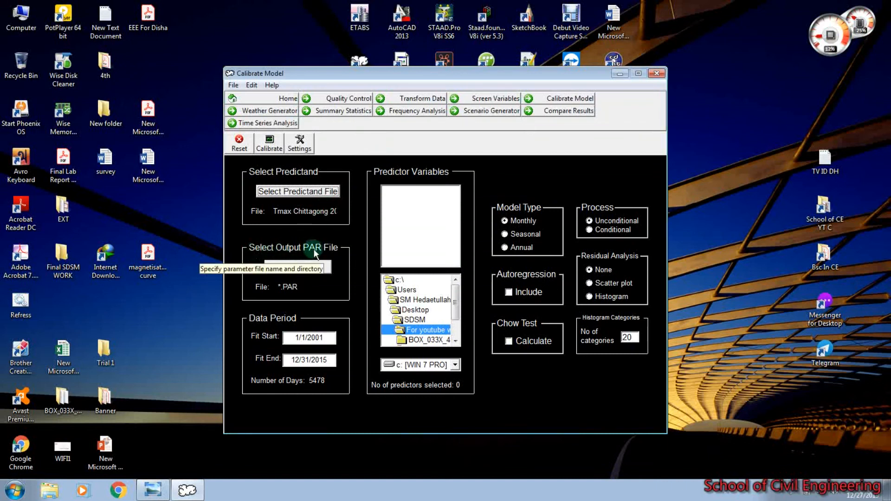
- Set the calibration's output PAR file to Tmax Chittagong, saved in the Tmax Chittagong 2000-2015 folder
{"action": "left_click_drag", "start_coordinate": [279, 285], "coordinate": [299, 285]}
{"action": "left_click", "coordinate": [291, 285]}
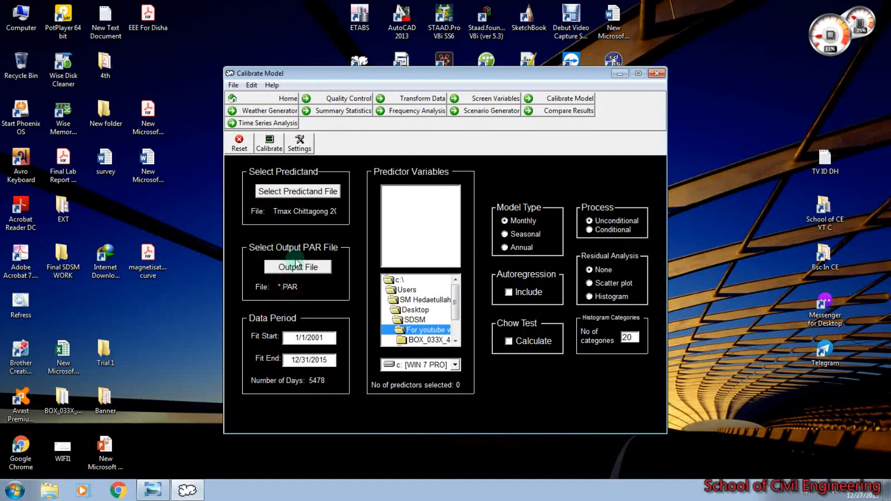
{"action": "left_click", "coordinate": [303, 272]}
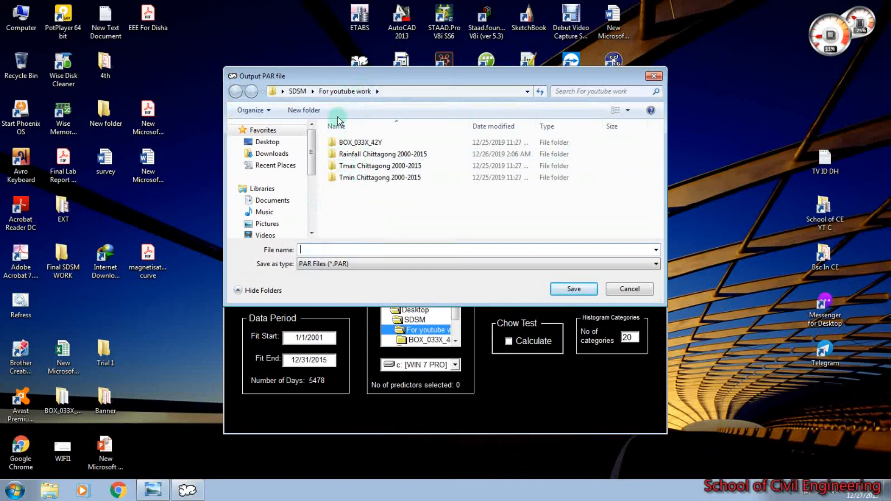
{"action": "left_click", "coordinate": [370, 158]}
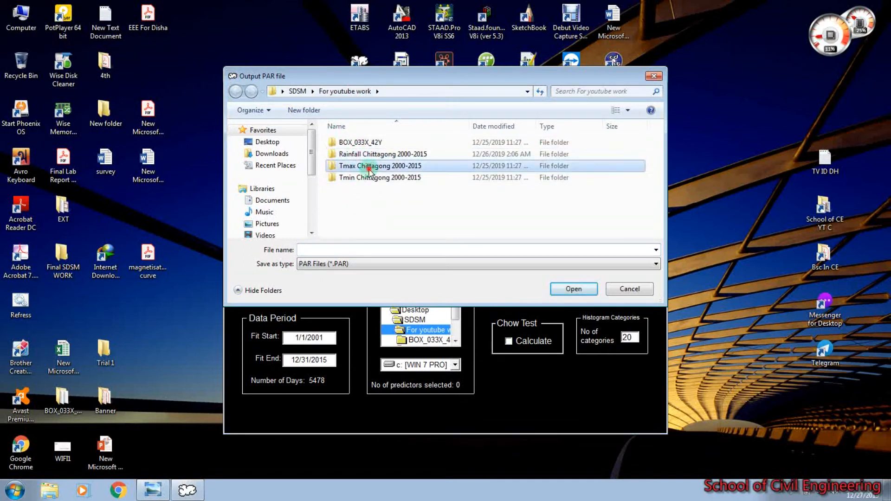
{"action": "double_click", "coordinate": [364, 166]}
{"action": "left_click", "coordinate": [340, 248]}
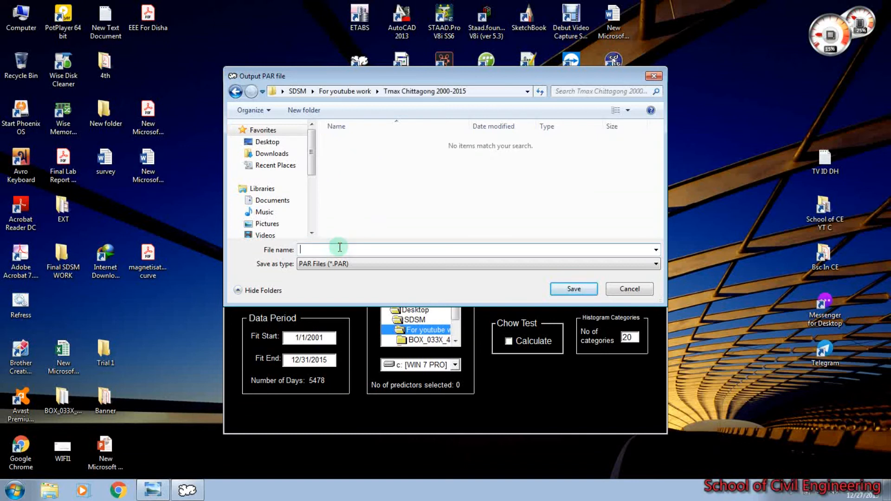
{"action": "type", "text": "max Chittagong 2000-2015.da"}
{"action": "type", "text": "t"}
{"action": "key", "text": "Down"}
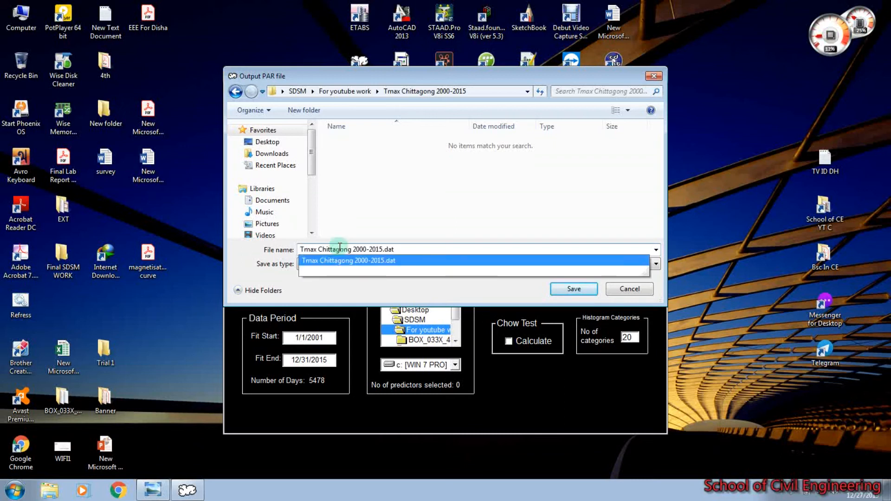
{"action": "key", "text": "BackSpace"}
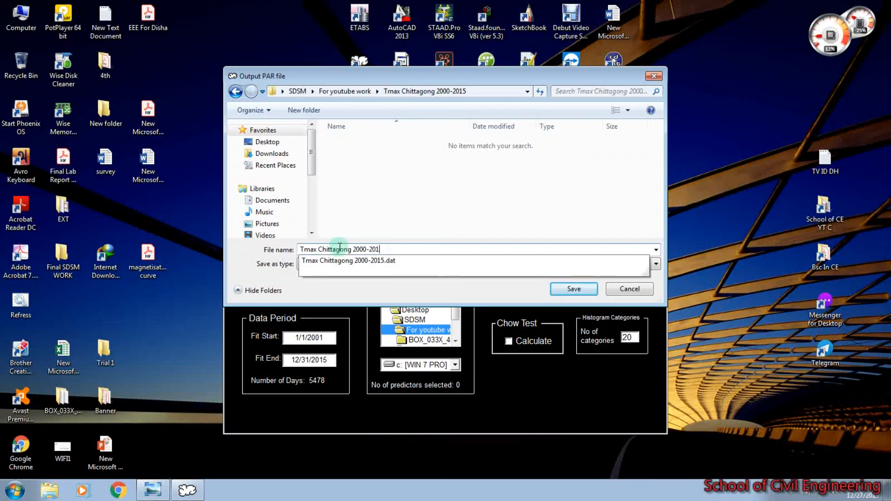
{"action": "key", "text": "BackSpace"}
{"action": "key", "text": "BackSpace"}
{"action": "key", "text": "BackSpace"}
{"action": "key", "text": "BackSpace"}
{"action": "key", "text": "BackSpace"}
{"action": "key", "text": "BackSpace"}
{"action": "key", "text": "BackSpace"}
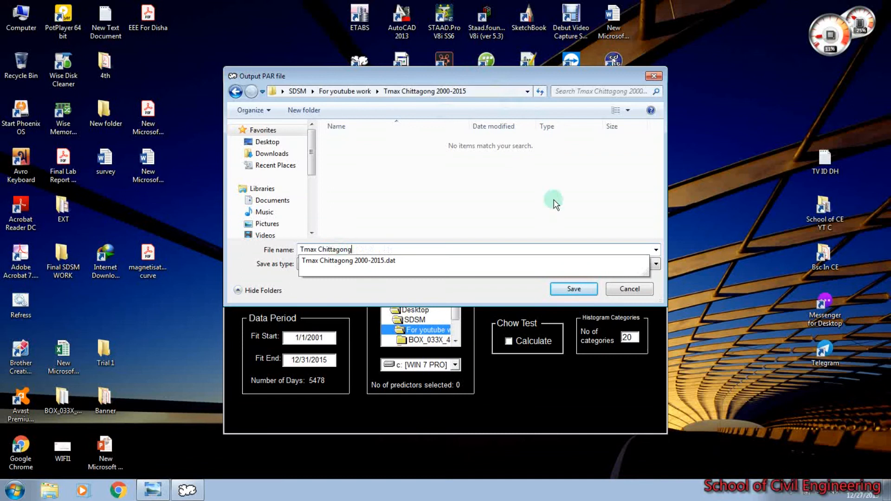
{"action": "left_click", "coordinate": [574, 289]}
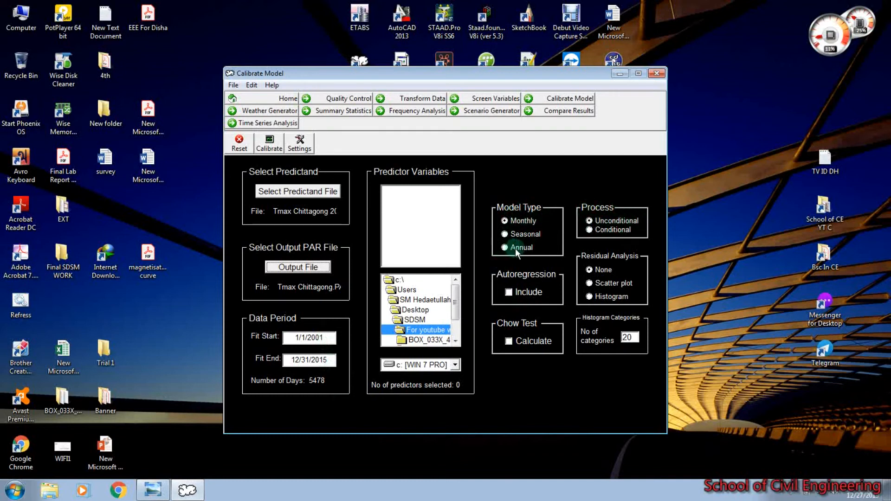
- Include autoregression and the Chow test, and set the predictor directory to the NCEP folder inside the nested BOX_033X_42Y folders
{"action": "left_click", "coordinate": [509, 292]}
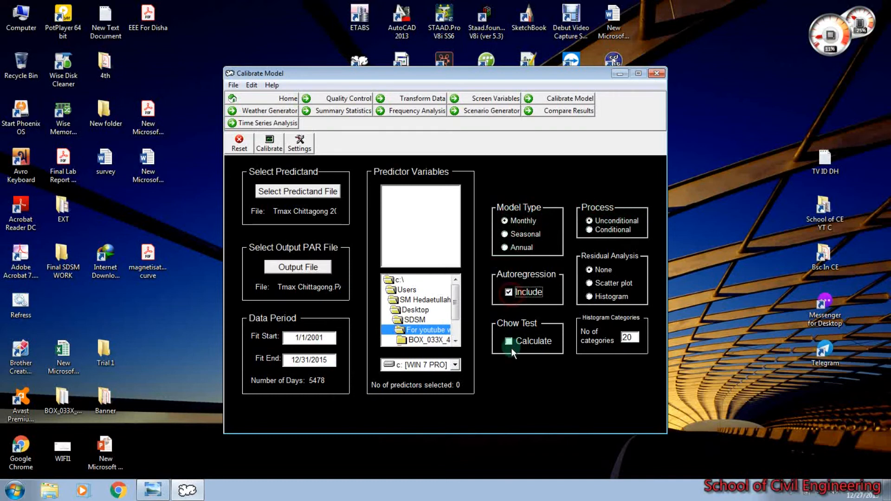
{"action": "left_click", "coordinate": [508, 341]}
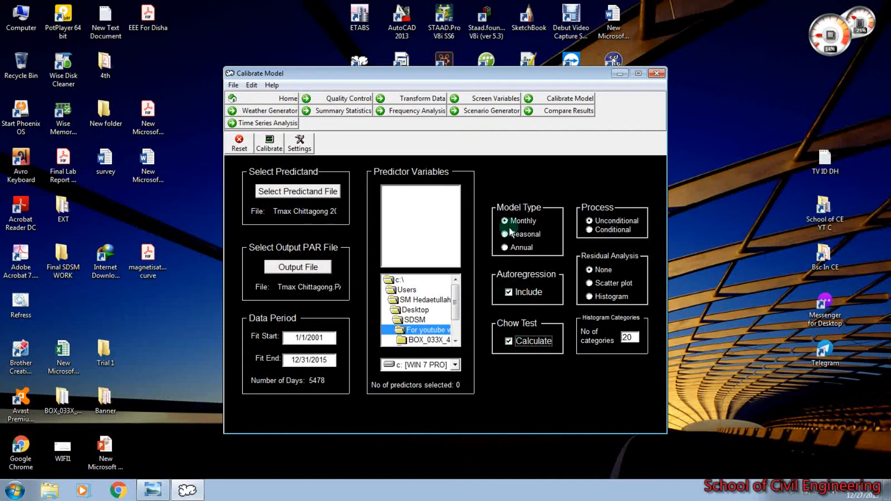
{"action": "double_click", "coordinate": [428, 340]}
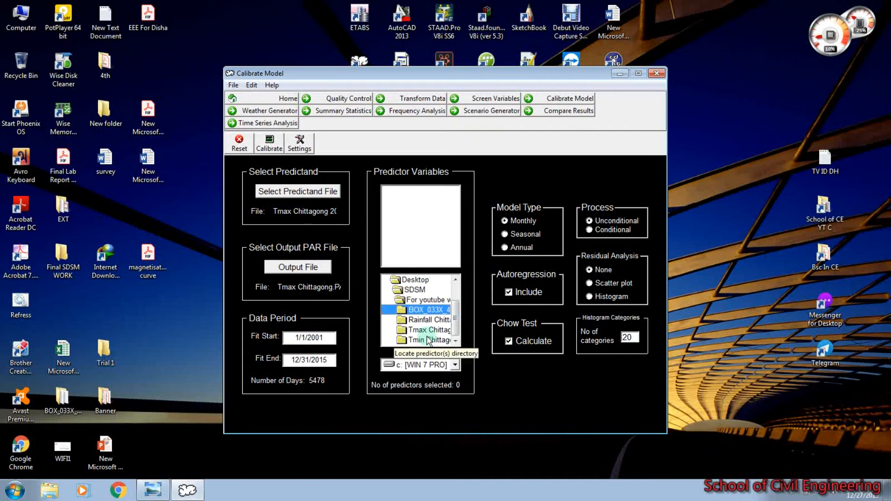
{"action": "double_click", "coordinate": [421, 310]}
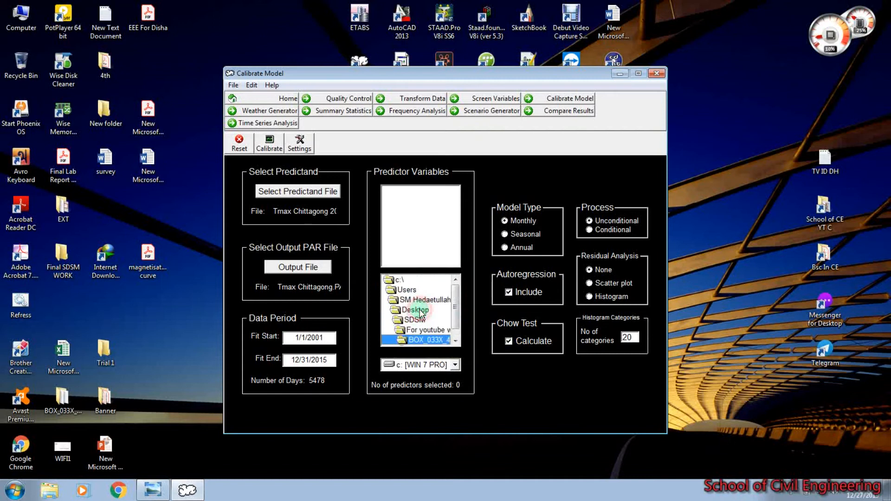
{"action": "left_click", "coordinate": [423, 341]}
{"action": "double_click", "coordinate": [424, 341]}
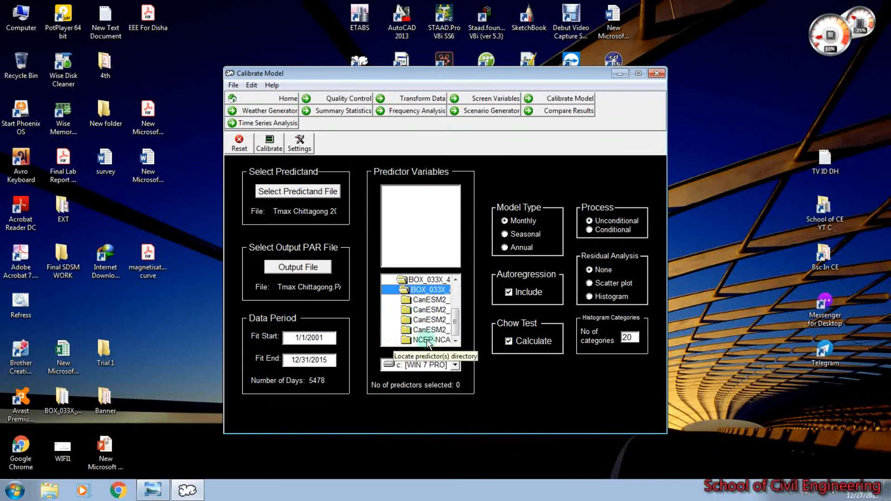
{"action": "double_click", "coordinate": [428, 341]}
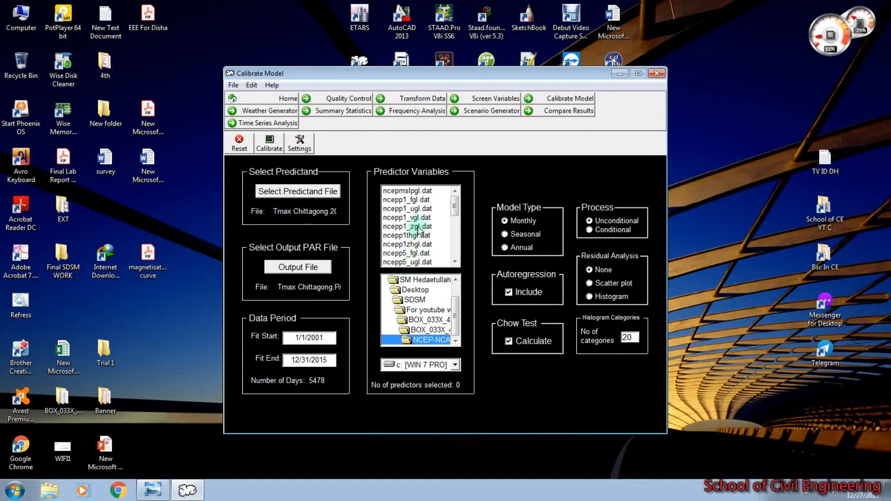
- Select ncepp500gl.dat and nceptempgl.dat as predictors, calibrate the model and return from the results
{"action": "scroll", "coordinate": [425, 234], "scroll_direction": "down", "scroll_amount": 1}
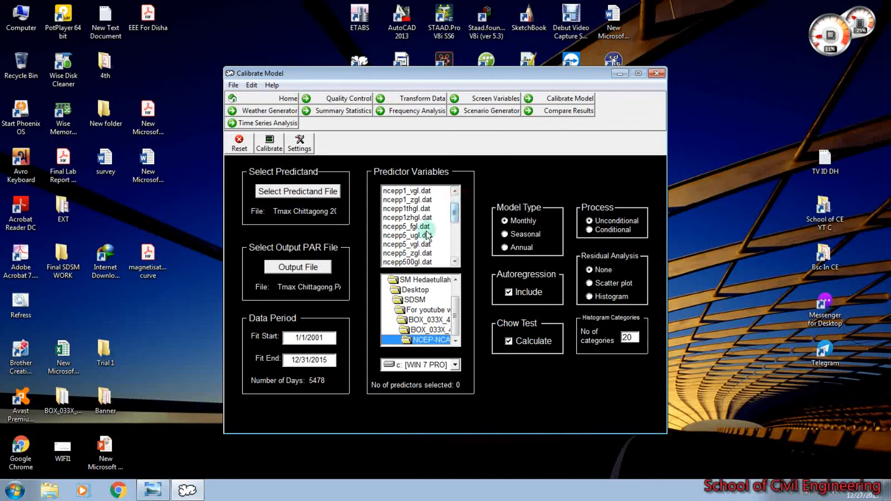
{"action": "left_click", "coordinate": [407, 263]}
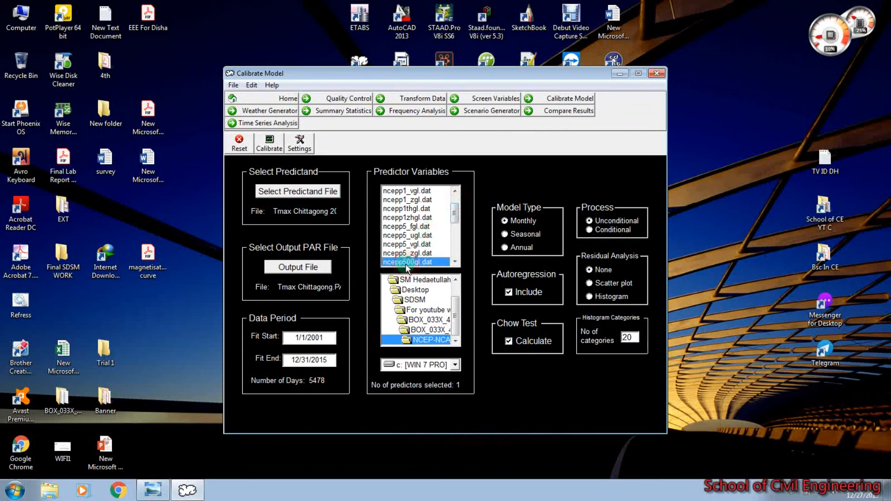
{"action": "scroll", "coordinate": [415, 255], "scroll_direction": "down", "scroll_amount": 2}
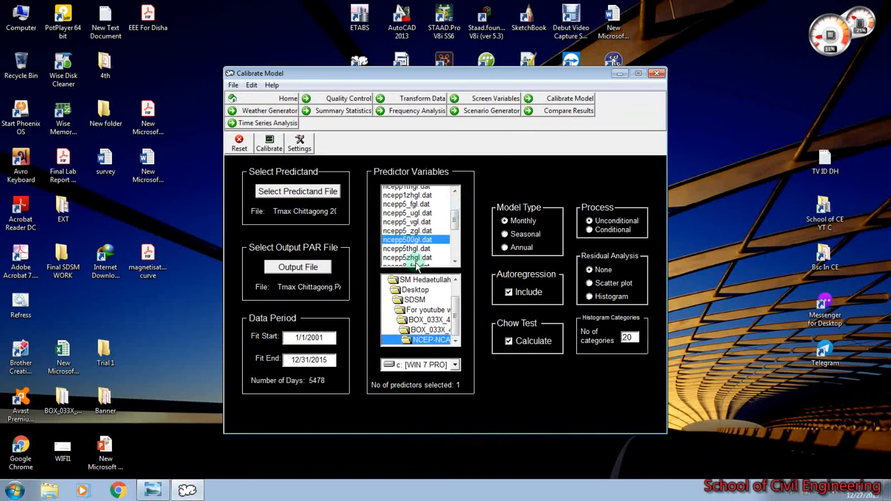
{"action": "scroll", "coordinate": [413, 223], "scroll_direction": "down", "scroll_amount": 3}
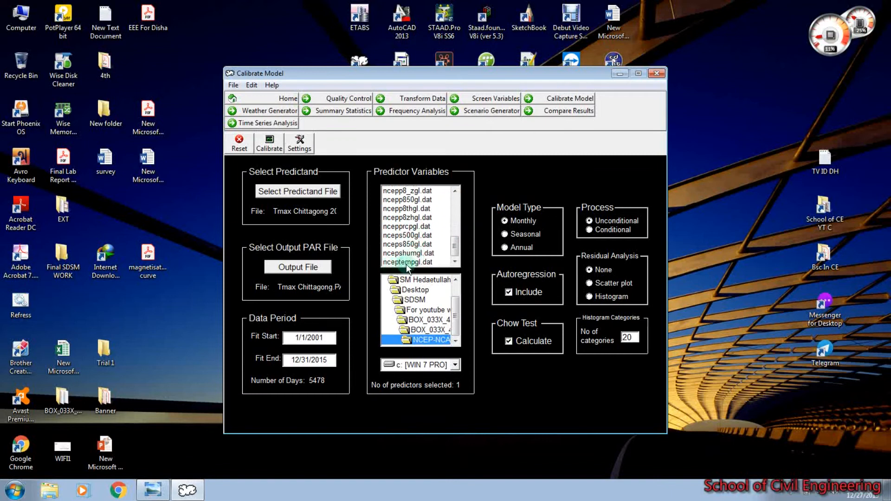
{"action": "left_click", "coordinate": [416, 263]}
{"action": "scroll", "coordinate": [445, 258], "scroll_direction": "up", "scroll_amount": 1}
{"action": "scroll", "coordinate": [447, 260], "scroll_direction": "down", "scroll_amount": 2}
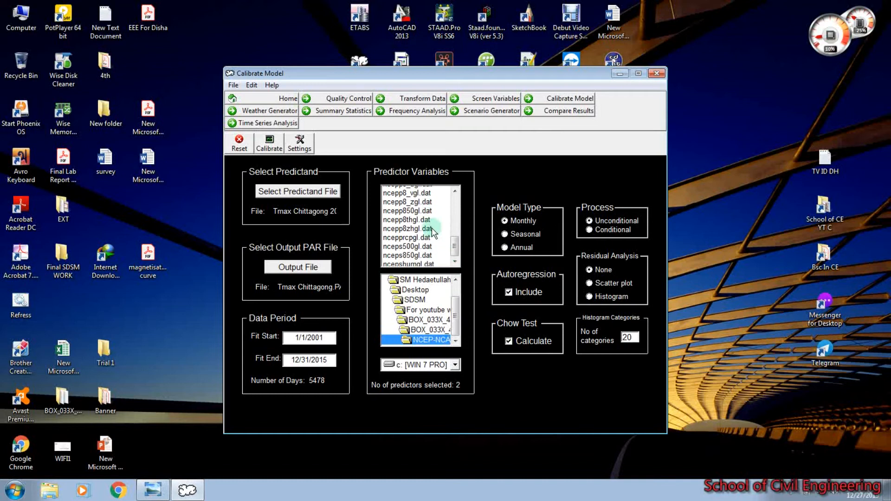
{"action": "left_click", "coordinate": [269, 143]}
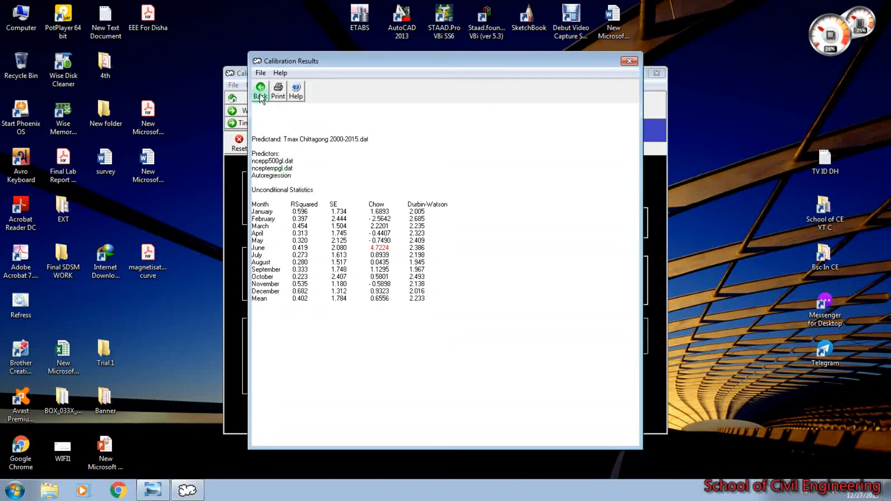
{"action": "left_click", "coordinate": [262, 99]}
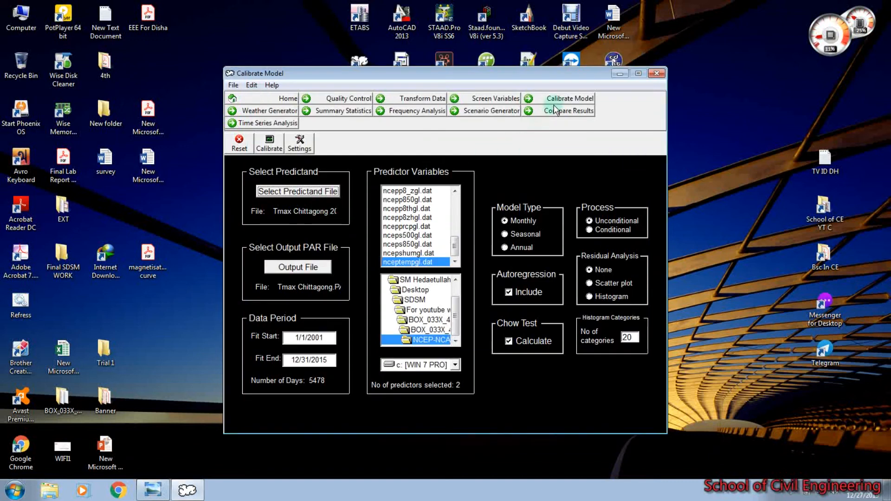
- Open the Scenario Generator, load Rainfall Chittagong.PAR as the parameter file and open BOX_033X_42Y as the GCM directory
{"action": "left_click", "coordinate": [483, 110]}
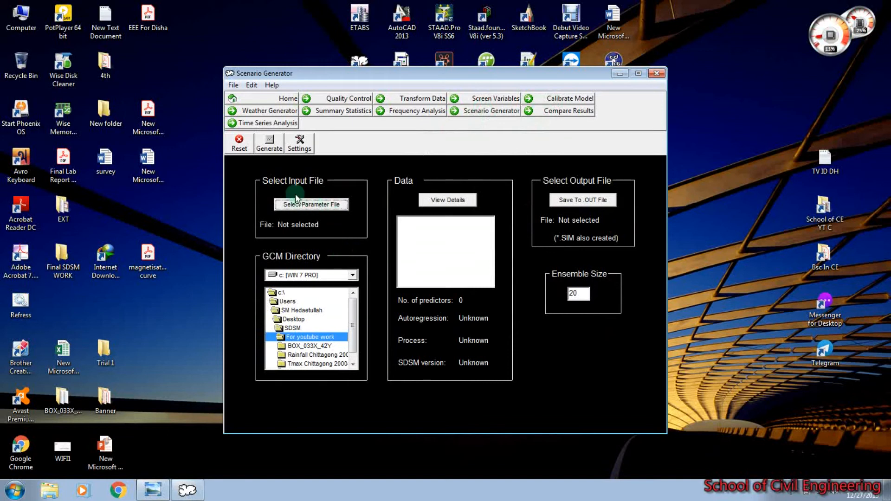
{"action": "left_click", "coordinate": [302, 207]}
{"action": "left_click", "coordinate": [400, 156]}
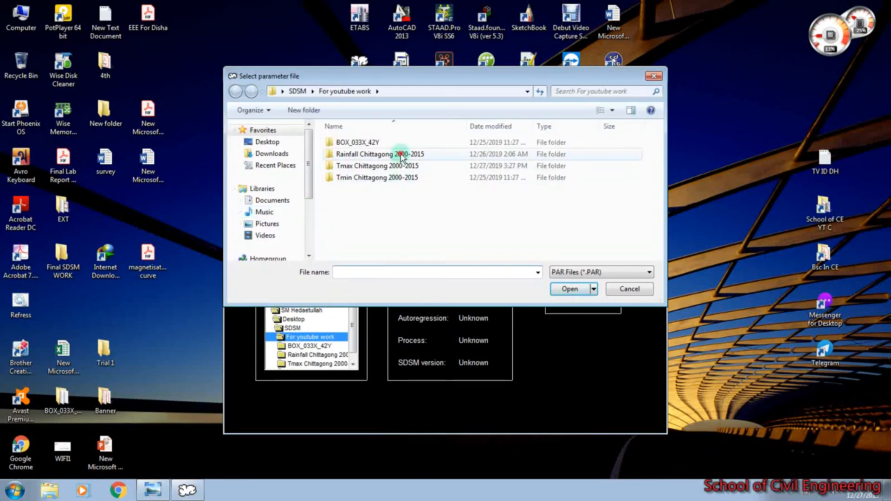
{"action": "double_click", "coordinate": [401, 156]}
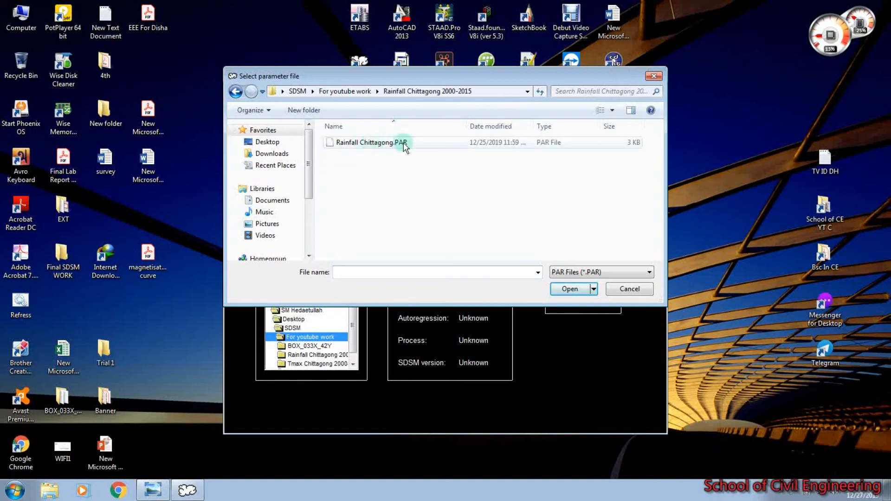
{"action": "left_click", "coordinate": [405, 145]}
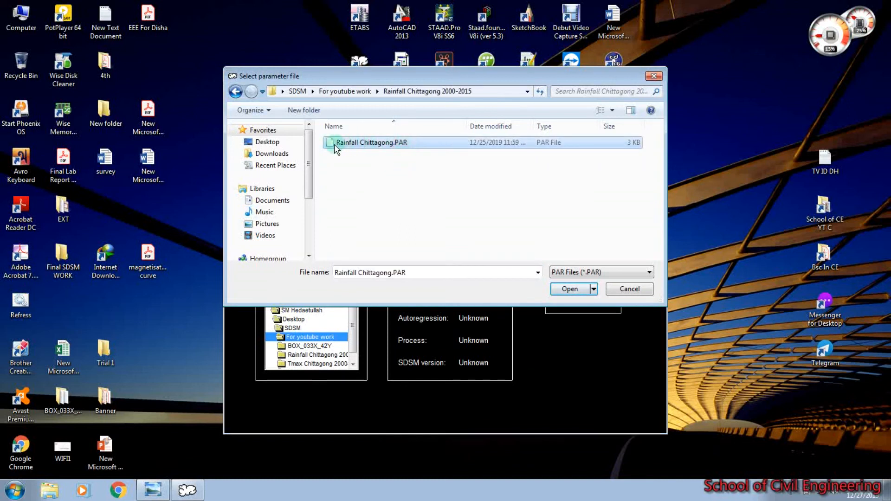
{"action": "left_click", "coordinate": [571, 292]}
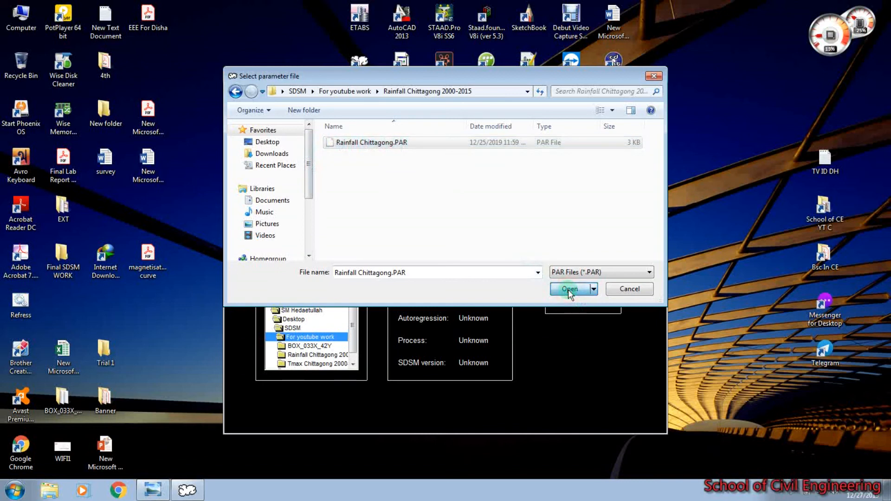
{"action": "double_click", "coordinate": [310, 346]}
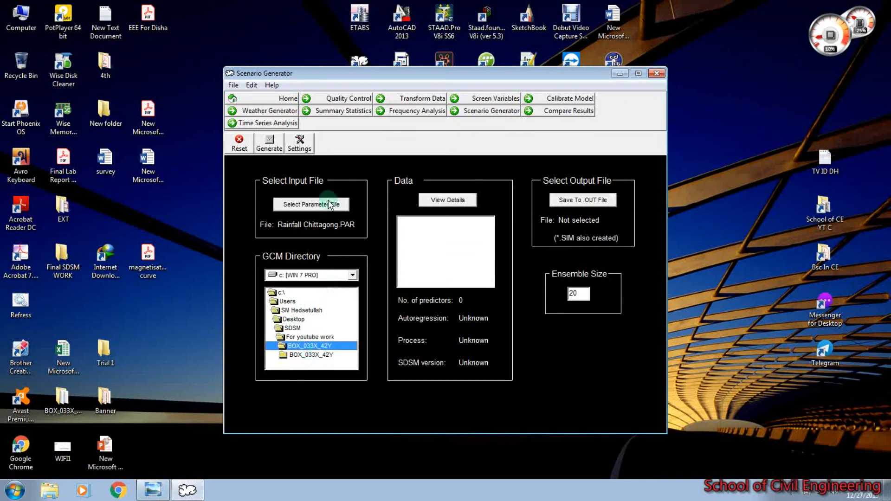
- Set the year length to 365 (GCM), save the settings and return to the Scenario Generator
{"action": "left_click", "coordinate": [299, 143]}
{"action": "left_click", "coordinate": [324, 163]}
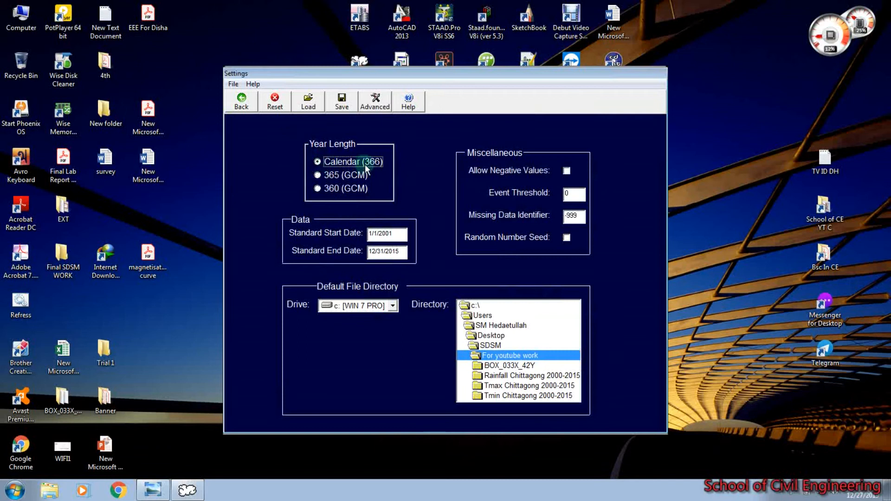
{"action": "left_click", "coordinate": [320, 177]}
{"action": "left_click", "coordinate": [331, 191]}
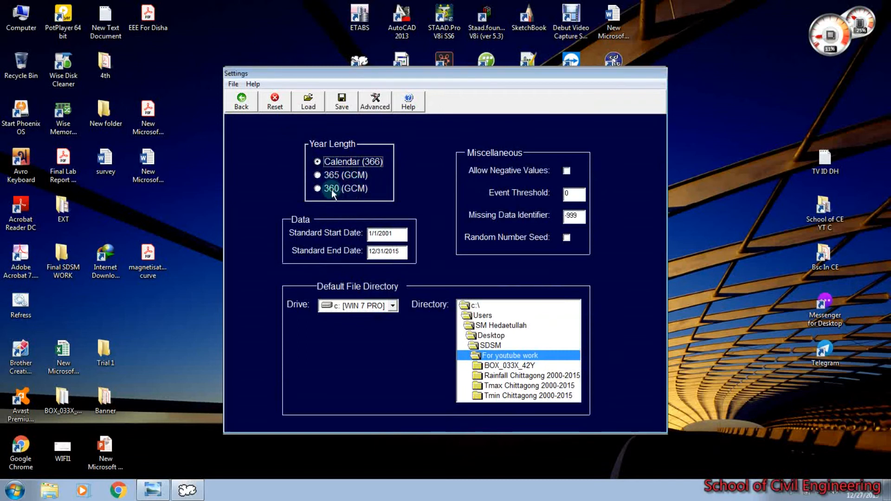
{"action": "left_click", "coordinate": [321, 175]}
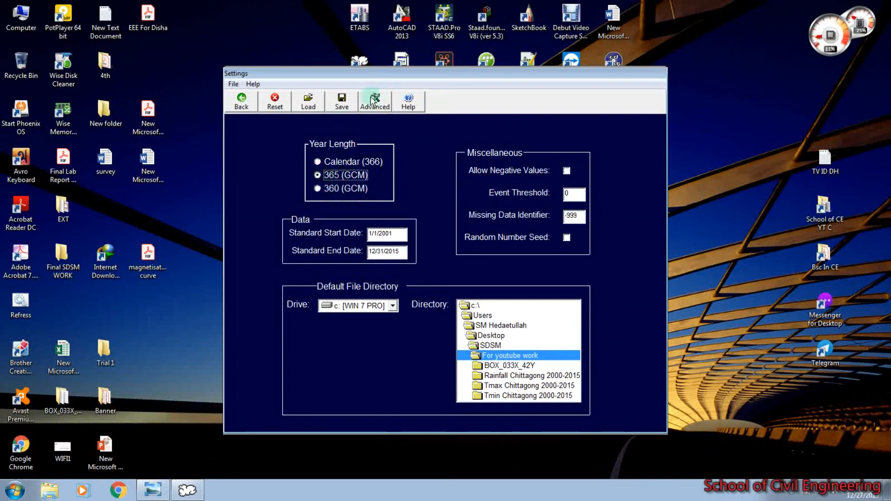
{"action": "left_click", "coordinate": [341, 101]}
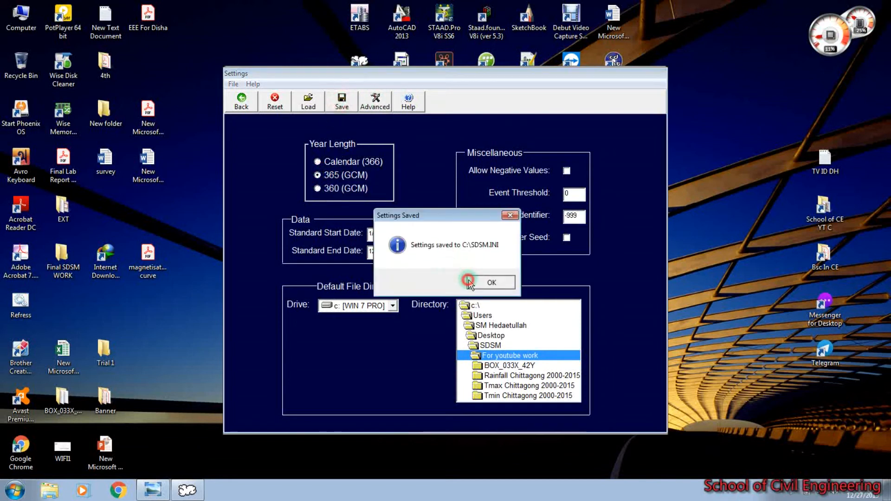
{"action": "left_click", "coordinate": [491, 282]}
{"action": "left_click", "coordinate": [241, 101]}
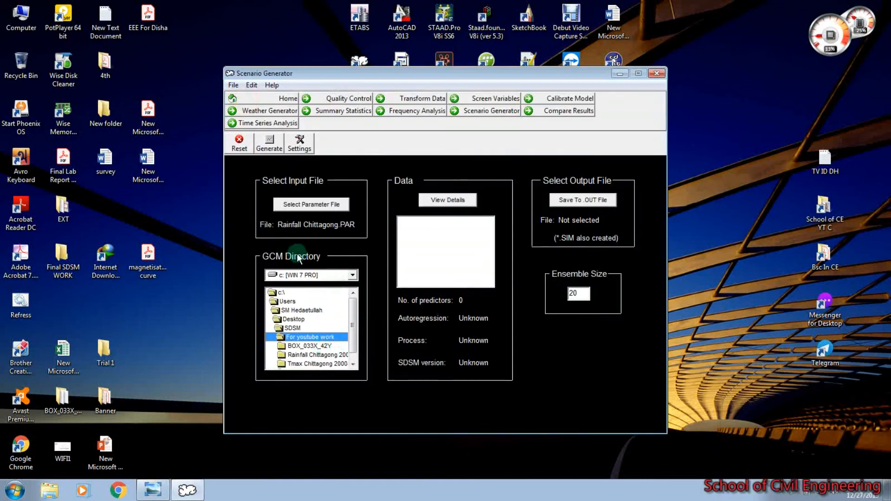
- Reselect Rainfall Chittagong.PAR from the Rainfall Chittagong 2000-2015 folder as the scenario parameter file
{"action": "left_click", "coordinate": [288, 209]}
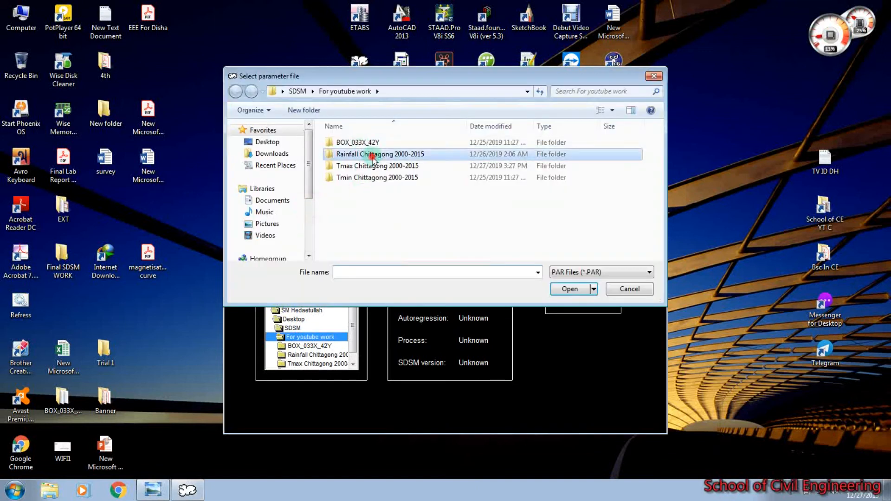
{"action": "double_click", "coordinate": [373, 152]}
{"action": "double_click", "coordinate": [372, 144]}
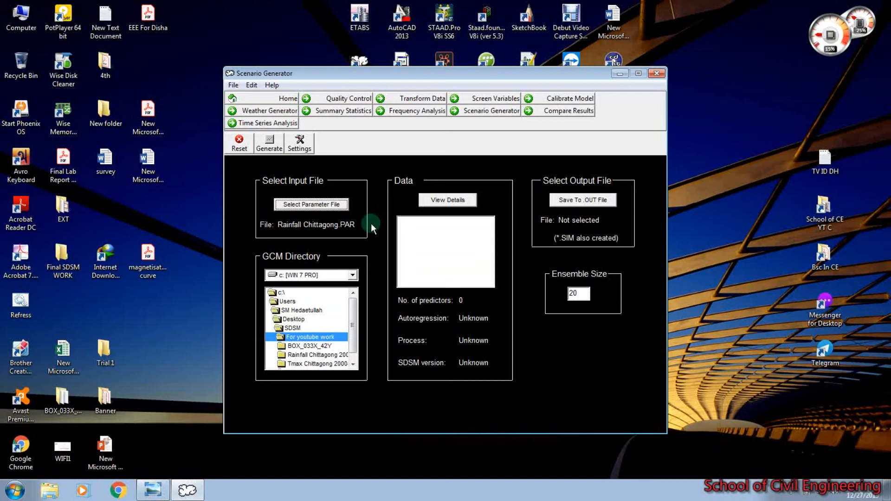
- Set the GCM directory to the CanESM2 historical folder inside the nested BOX_033X_42Y folders and load the parameter file's details
{"action": "double_click", "coordinate": [307, 345]}
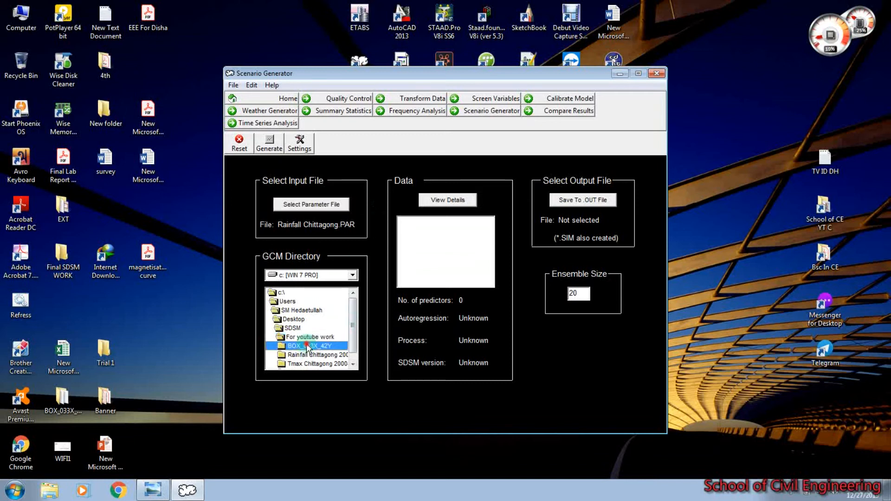
{"action": "double_click", "coordinate": [302, 354]}
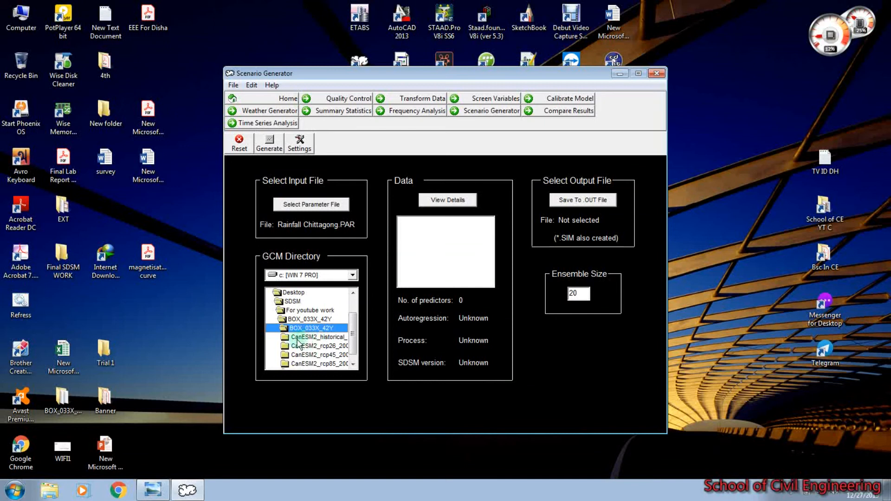
{"action": "double_click", "coordinate": [325, 338]}
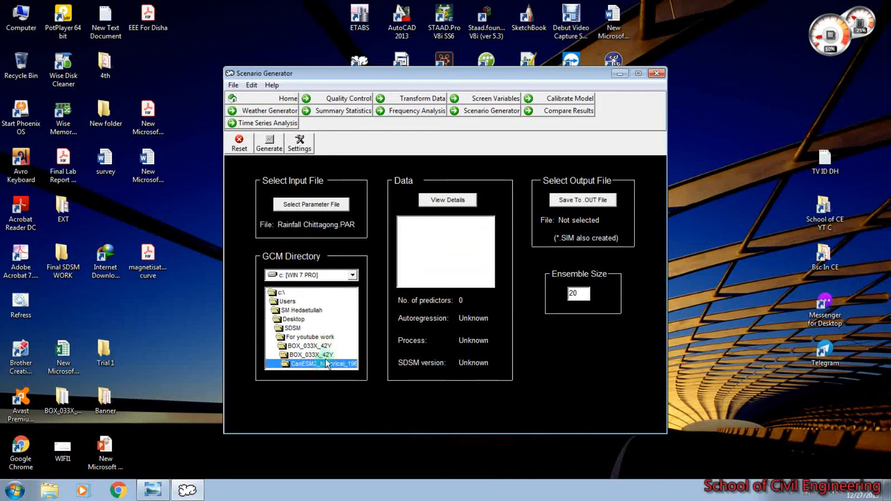
{"action": "left_click", "coordinate": [441, 199]}
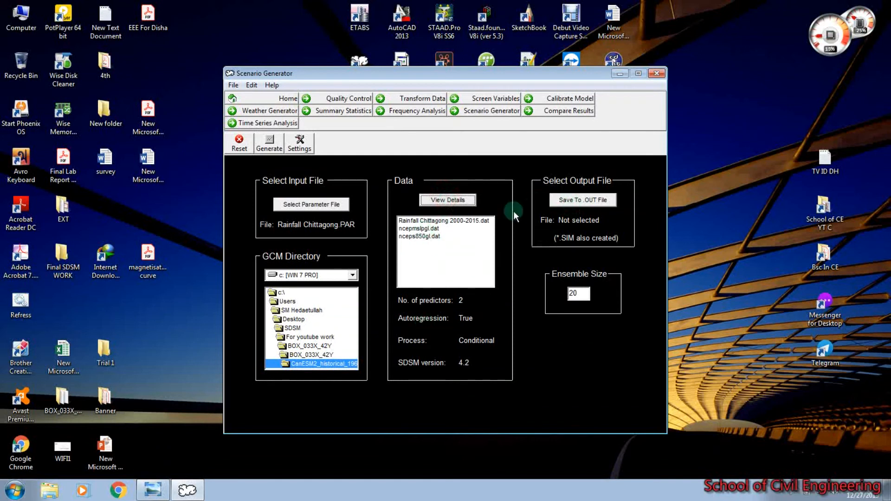
- Set the scenario output file to Tmax Chittagong in the Tmax Chittagong 2000-2015 folder
{"action": "left_click", "coordinate": [580, 200]}
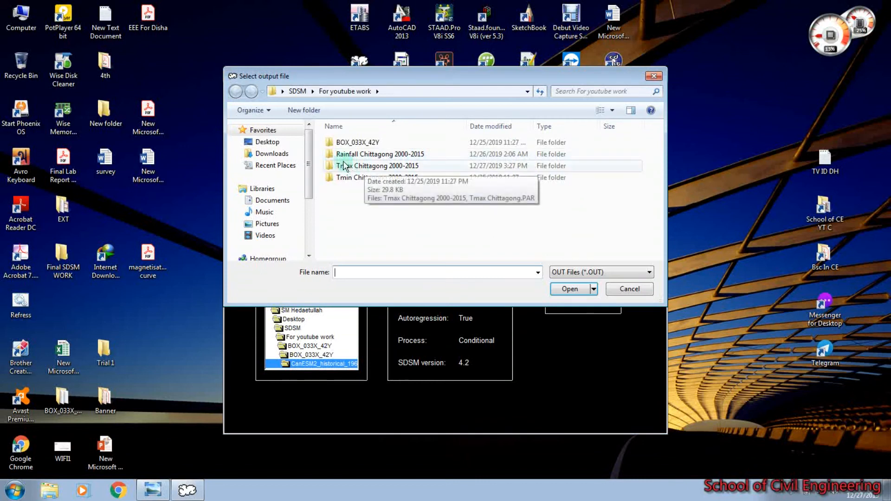
{"action": "left_click", "coordinate": [344, 167]}
{"action": "double_click", "coordinate": [387, 163]}
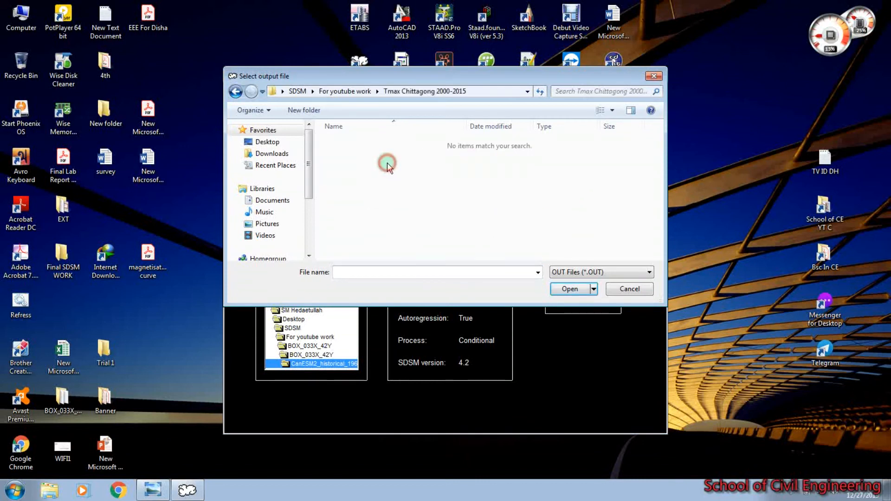
{"action": "left_click", "coordinate": [353, 271]}
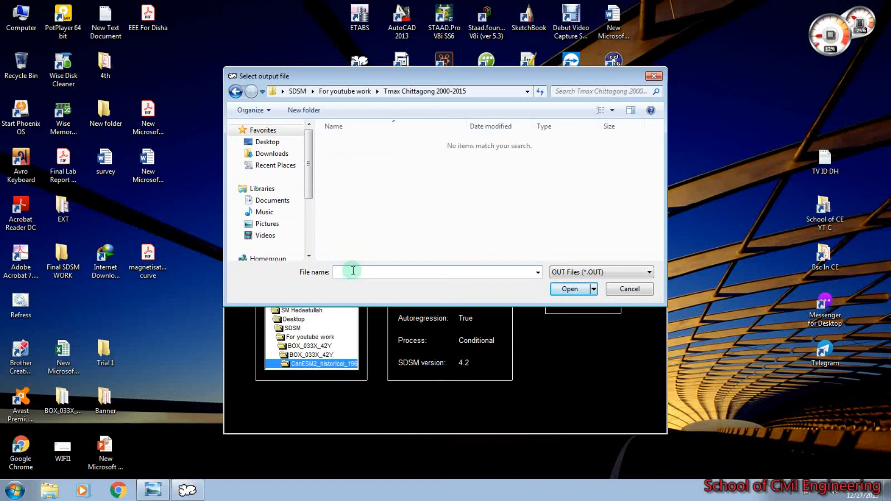
{"action": "type", "text": "t"}
{"action": "key", "text": "Down"}
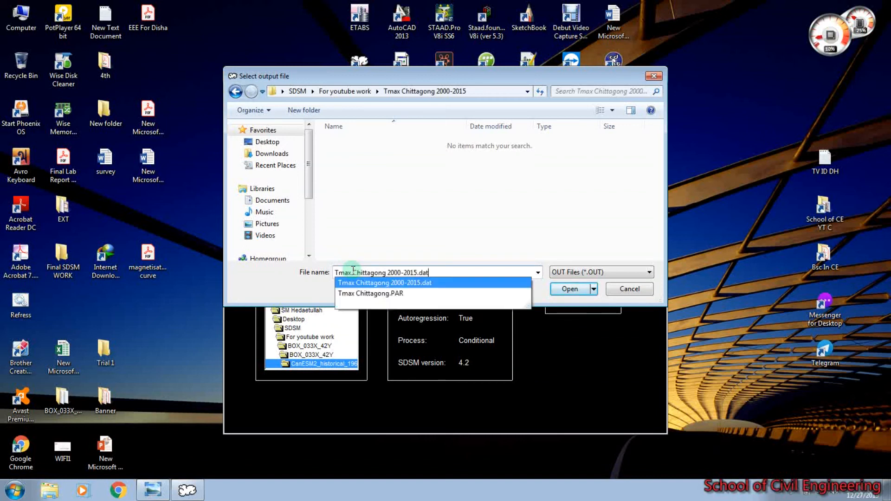
{"action": "type", "text": "\\\\\\\\\\\\\\\\"}
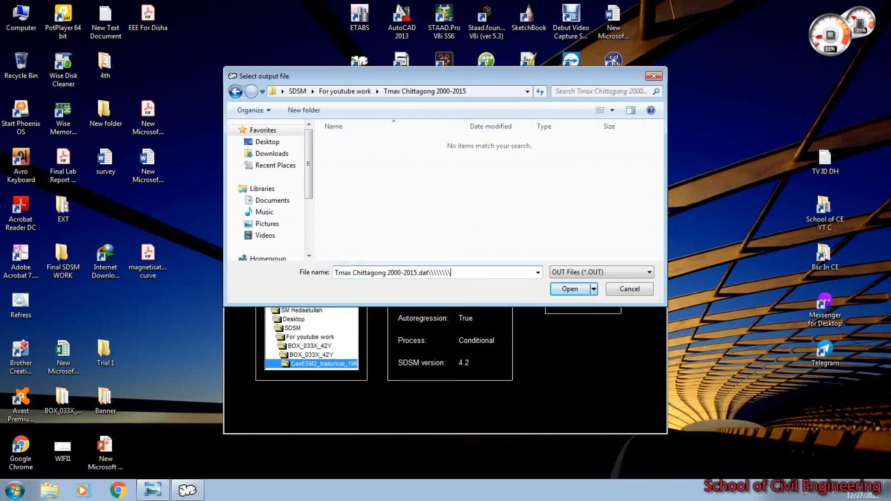
{"action": "key", "text": "BackSpace"}
{"action": "key", "text": "BackSpace"}
{"action": "key", "text": "BackSpace"}
{"action": "key", "text": "BackSpace"}
{"action": "key", "text": "BackSpace"}
{"action": "key", "text": "BackSpace"}
{"action": "key", "text": "BackSpace"}
{"action": "key", "text": "BackSpace"}
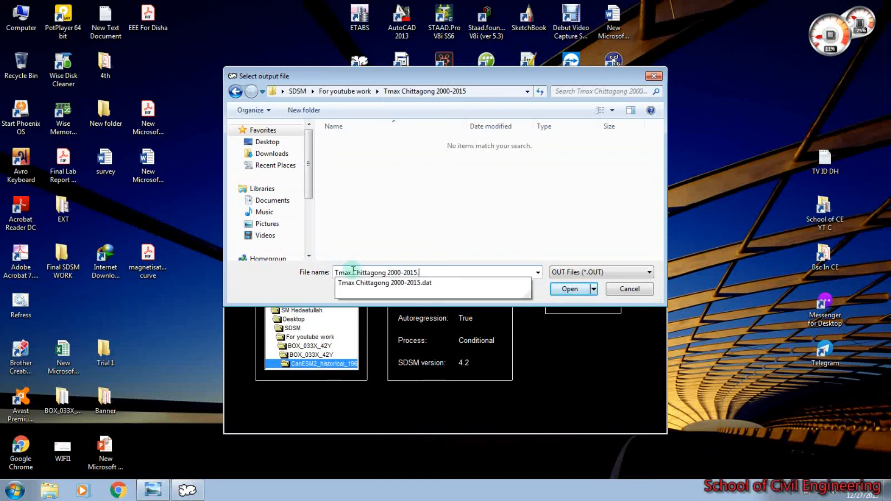
{"action": "key", "text": "BackSpace"}
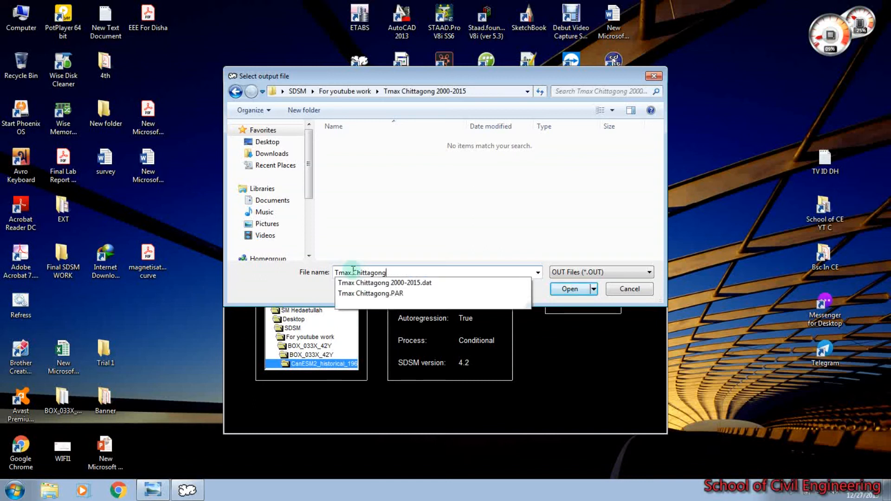
{"action": "left_click", "coordinate": [428, 209]}
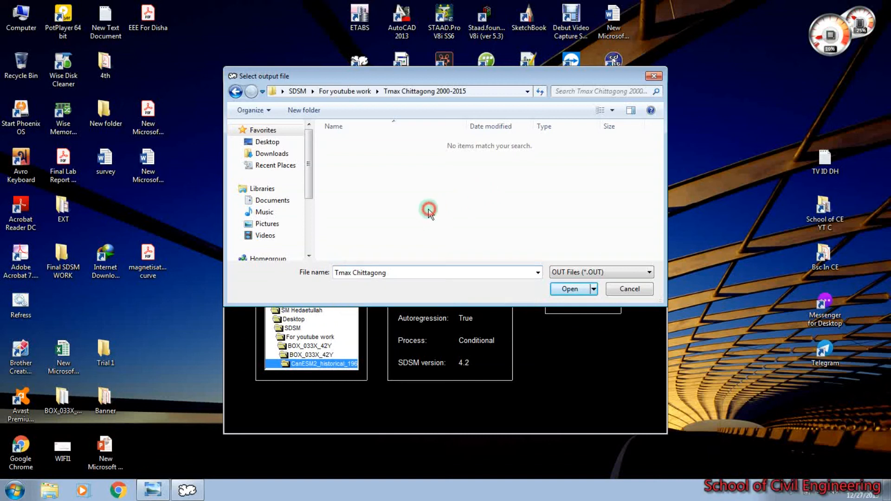
{"action": "left_click", "coordinate": [570, 288]}
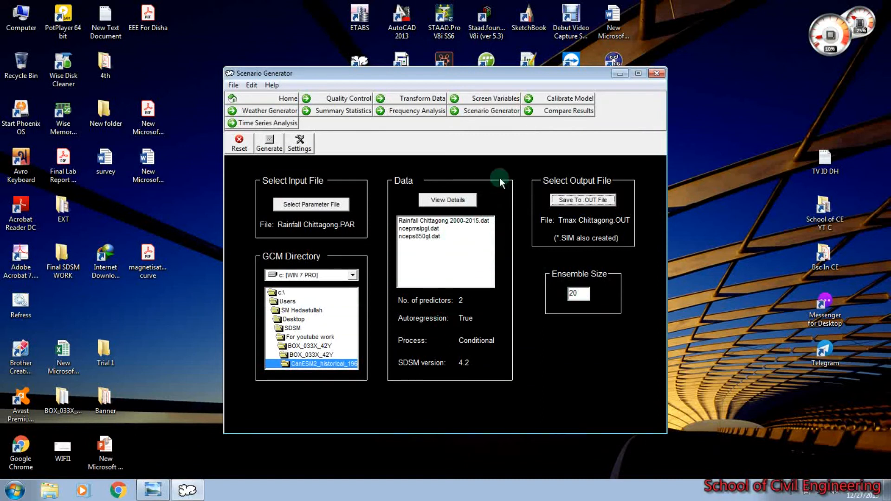
- Generate the scenario, confirming that the number of days suits the climate model, and dismiss the completion notice
{"action": "left_click", "coordinate": [277, 145]}
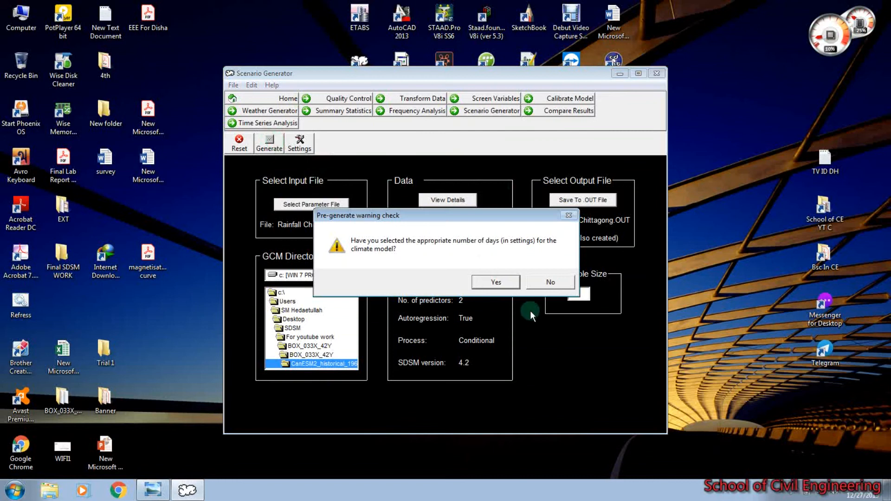
{"action": "left_click", "coordinate": [495, 281]}
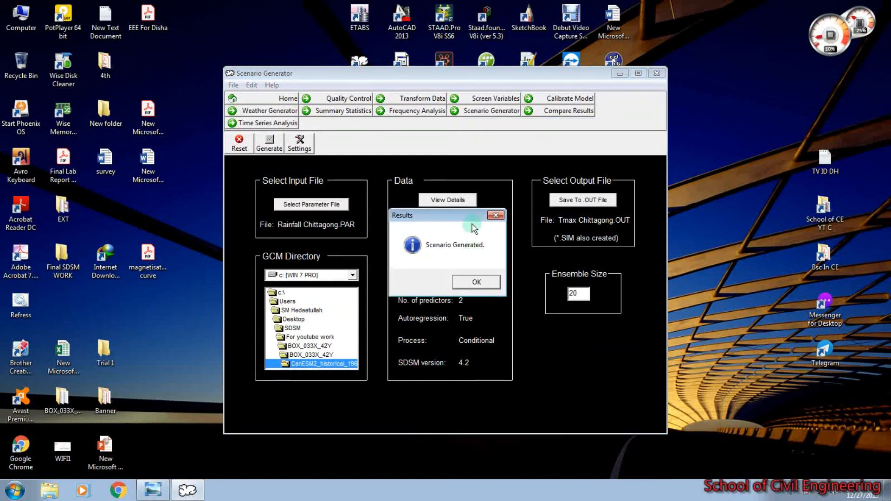
{"action": "left_click", "coordinate": [476, 283]}
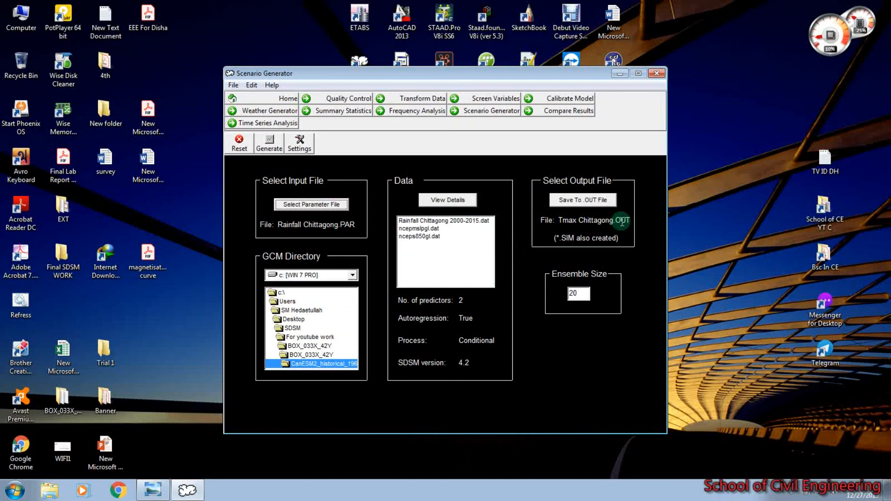
- Open Summary Statistics with modelled data as the source and select Tmax Chittagong.OUT from the Tmax Chittagong 2000-2015 folder as input
{"action": "left_click", "coordinate": [342, 113]}
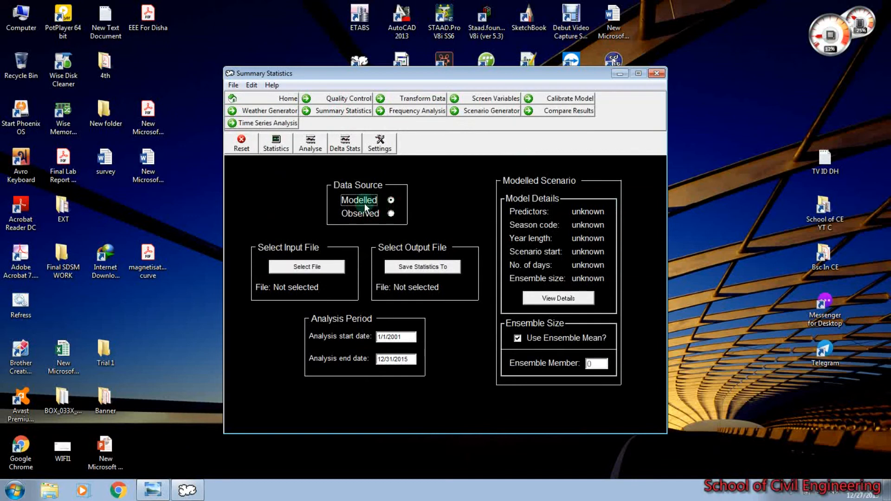
{"action": "left_click", "coordinate": [391, 200]}
{"action": "left_click", "coordinate": [401, 338]}
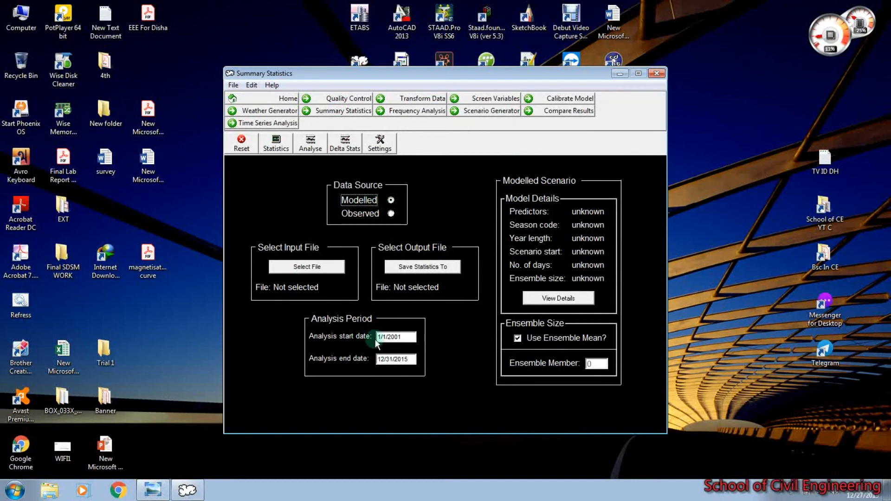
{"action": "left_click", "coordinate": [404, 356]}
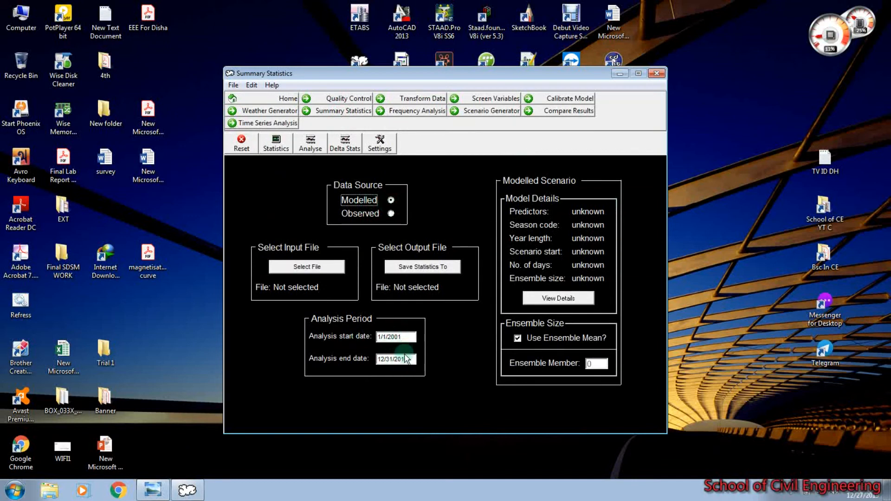
{"action": "left_click", "coordinate": [307, 268]}
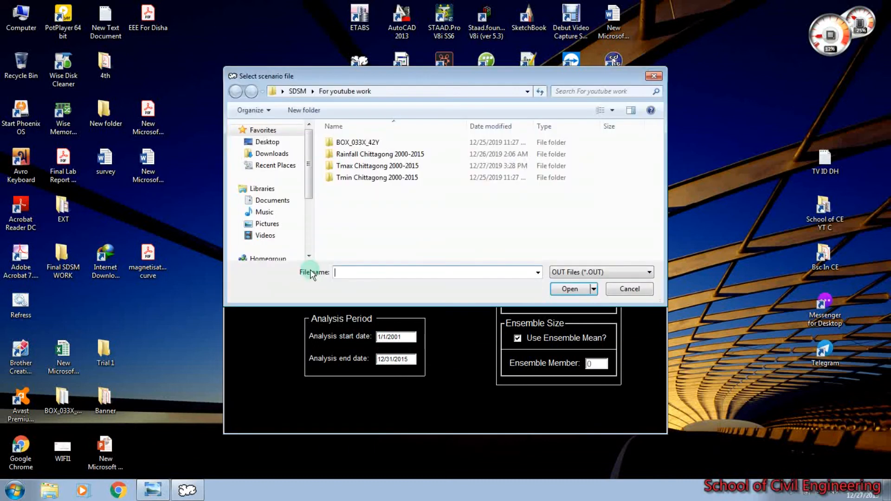
{"action": "left_click", "coordinate": [373, 166]}
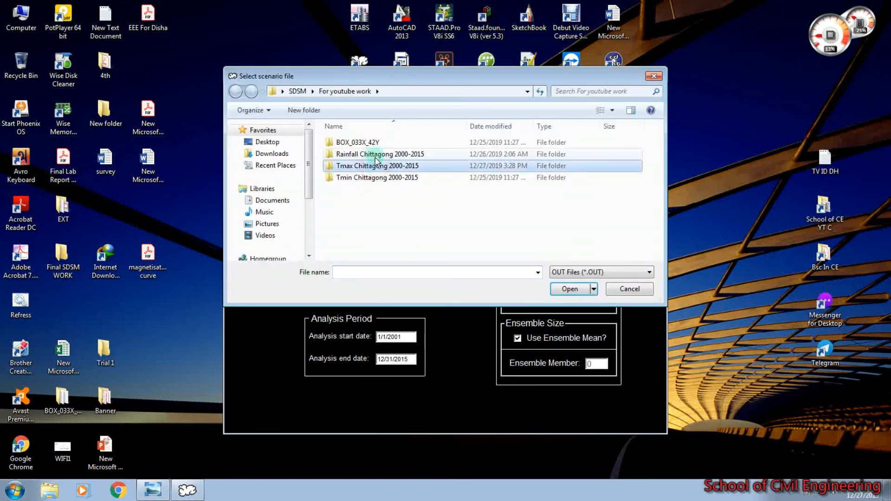
{"action": "double_click", "coordinate": [374, 166]}
{"action": "left_click", "coordinate": [369, 144]}
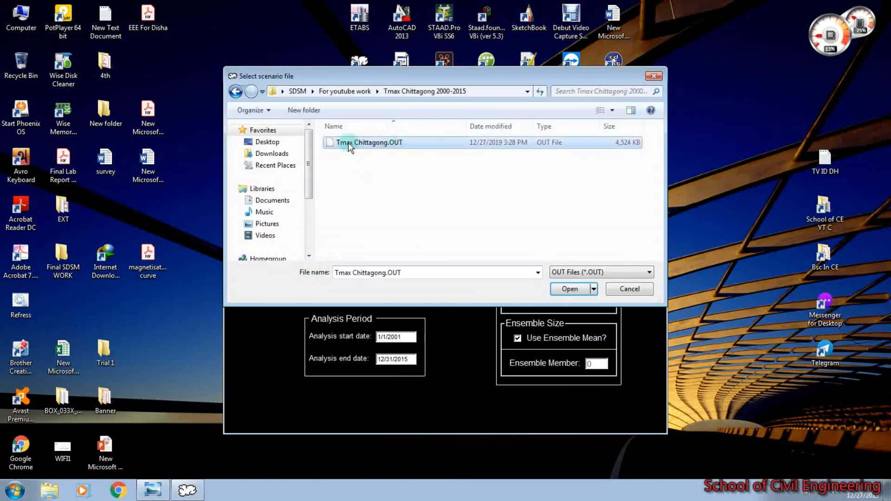
{"action": "double_click", "coordinate": [360, 144]}
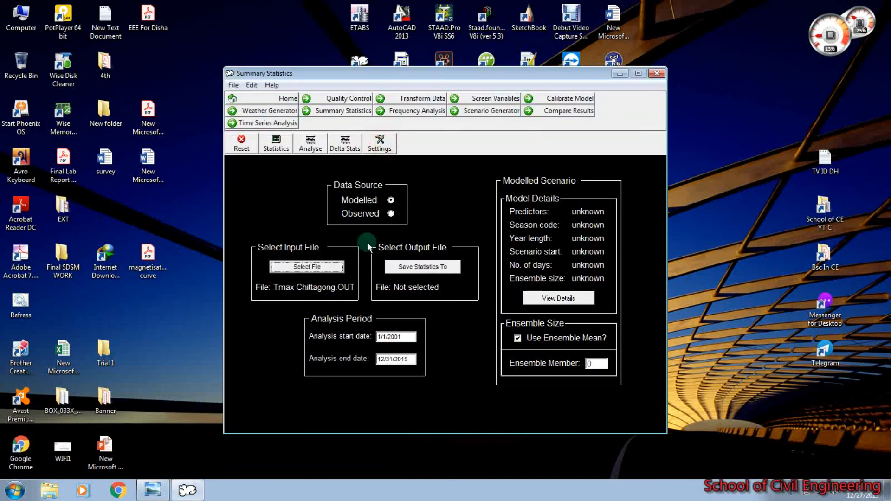
- Set the statistics output file to Tmax Chittagong_modal in the Tmax Chittagong 2000-2015 folder
{"action": "left_click", "coordinate": [415, 266]}
{"action": "left_click_drag", "start_coordinate": [391, 81], "coordinate": [433, 125]}
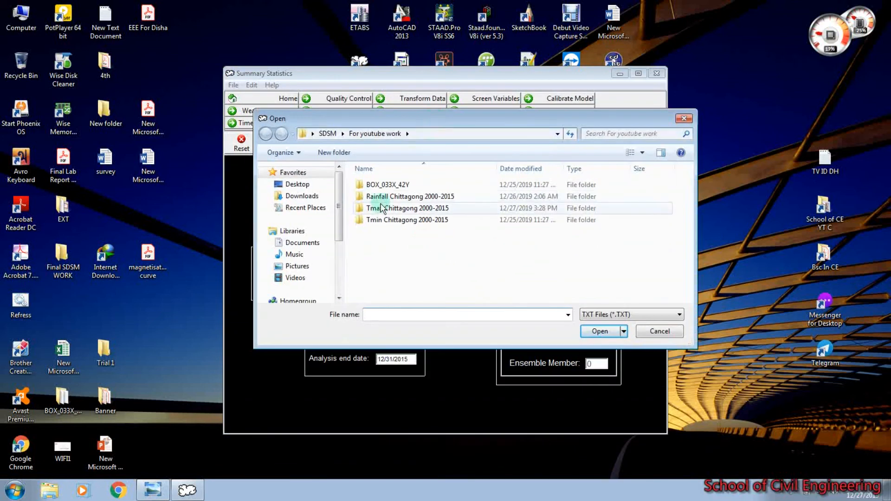
{"action": "double_click", "coordinate": [412, 210]}
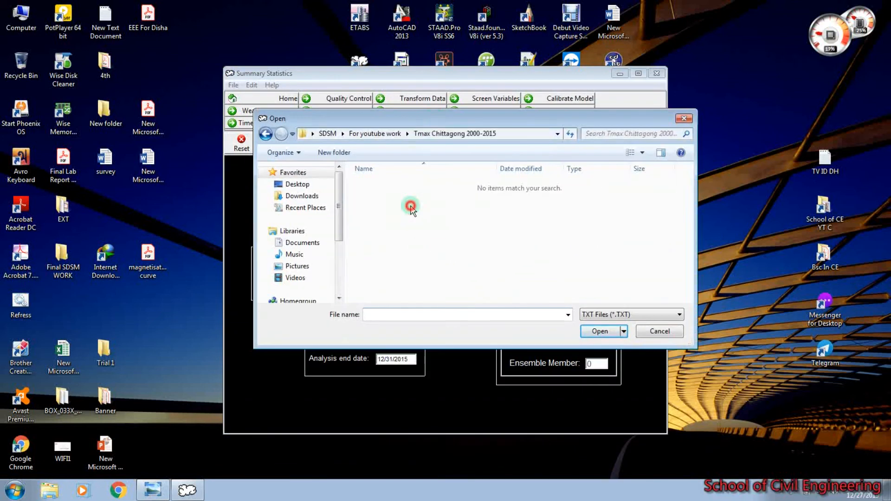
{"action": "left_click", "coordinate": [382, 313]}
{"action": "type", "text": "t"}
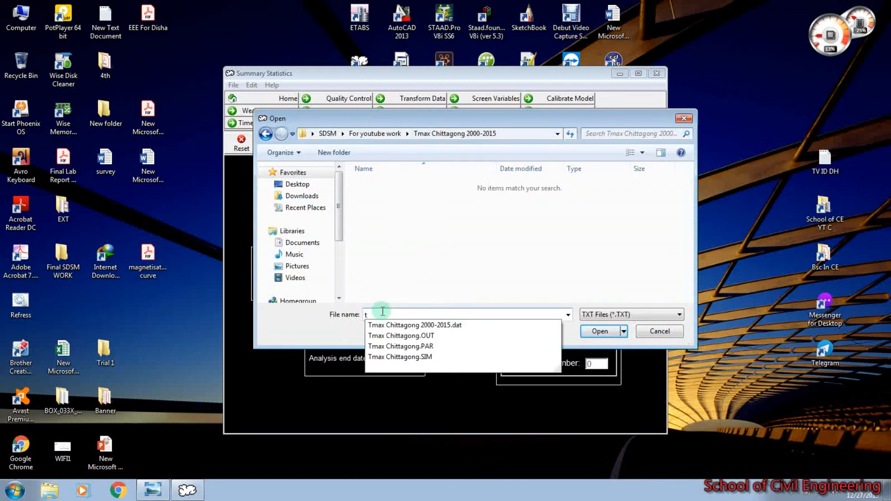
{"action": "key", "text": "Down"}
{"action": "key", "text": "Down"}
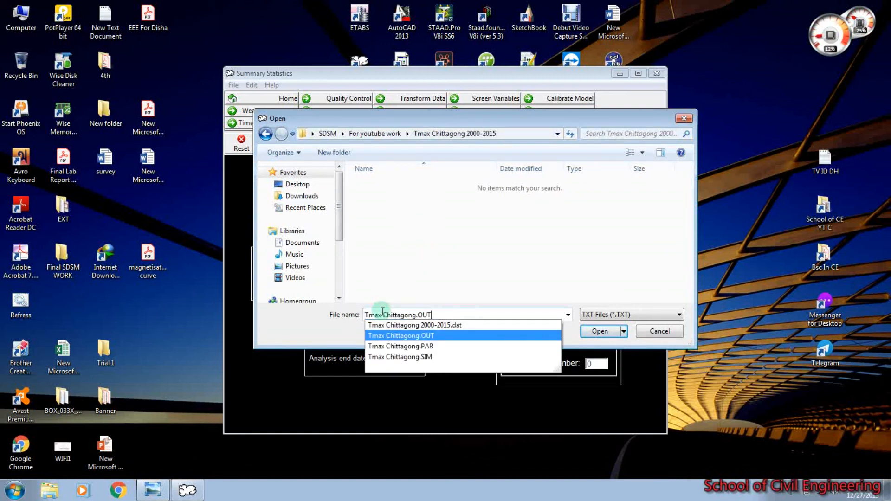
{"action": "key", "text": "BackSpace"}
{"action": "key", "text": "BackSpace"}
{"action": "key", "text": "BackSpace"}
{"action": "key", "text": "BackSpace"}
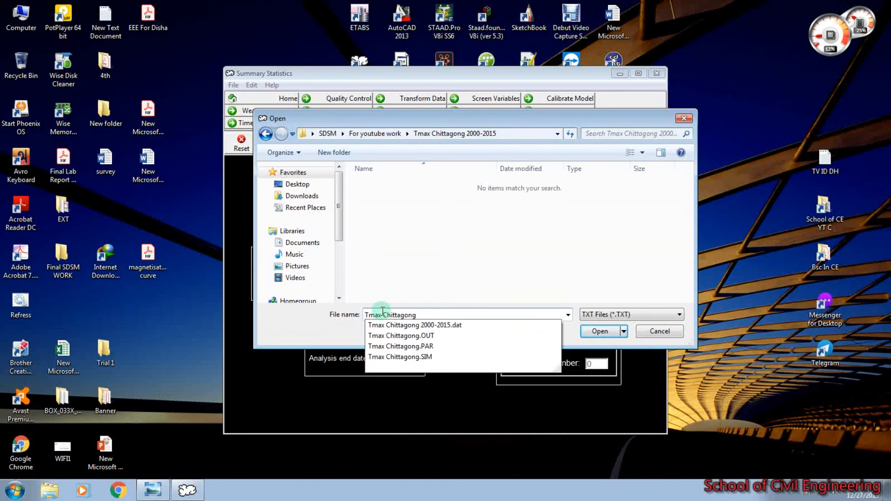
{"action": "type", "text": "_"}
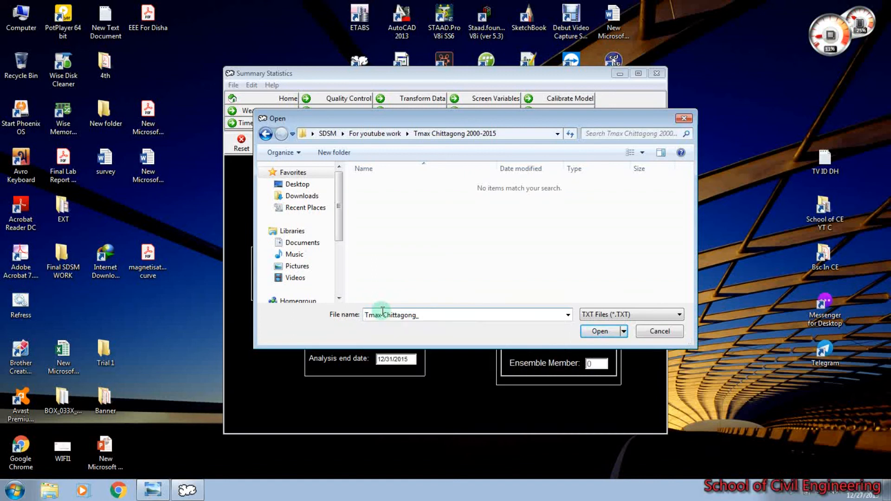
{"action": "type", "text": "modal"}
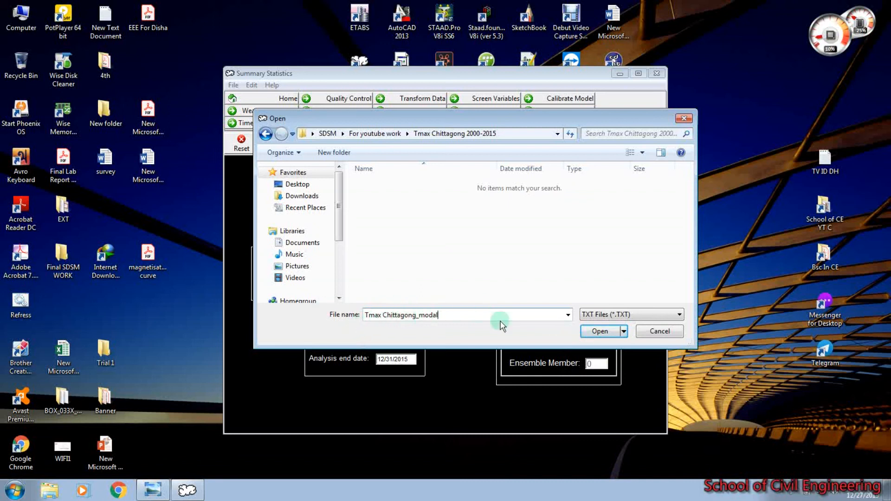
{"action": "left_click", "coordinate": [596, 331]}
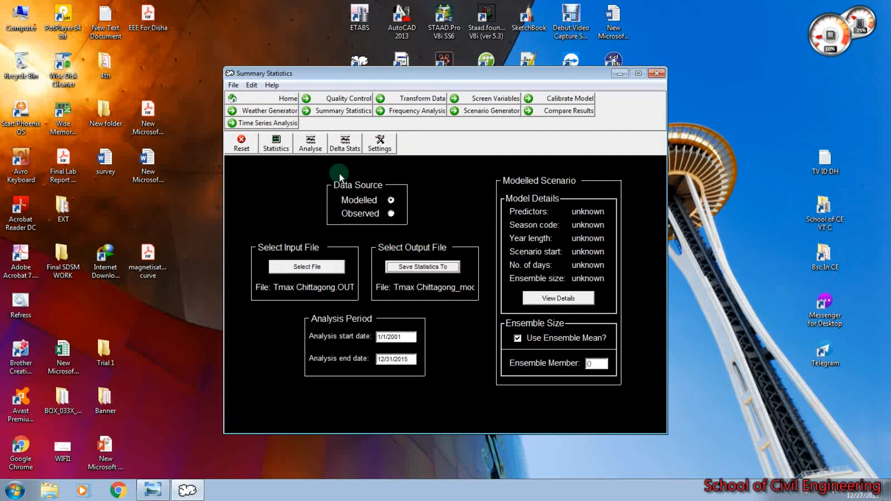
- Run the summary statistics analysis on the modelled scenario and return from the results
{"action": "left_click", "coordinate": [308, 148]}
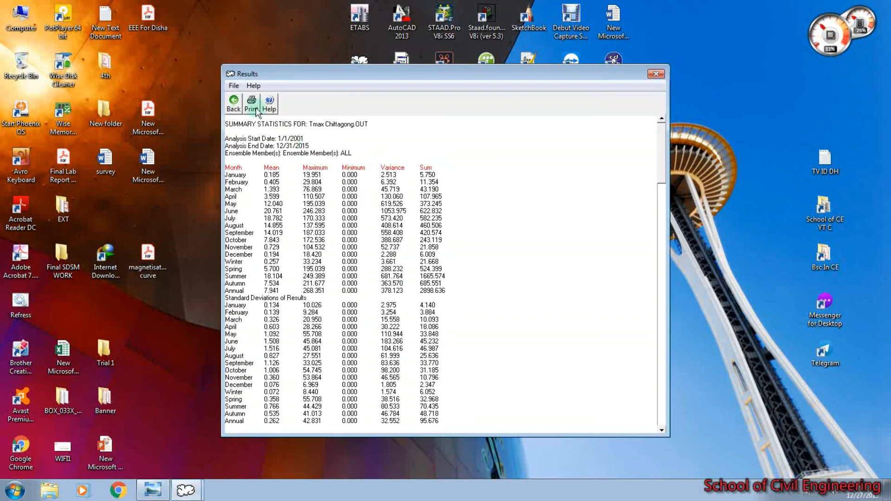
{"action": "left_click", "coordinate": [233, 103]}
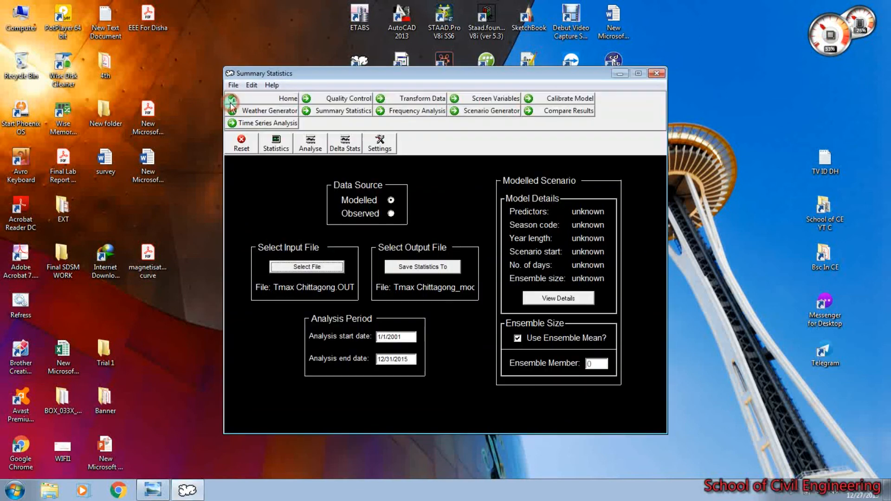
- Switch the data source to Observed and set the statistics output file to Tmax Chittagong_obs in the Tmax Chittagong 2000-2015 folder
{"action": "left_click", "coordinate": [391, 214]}
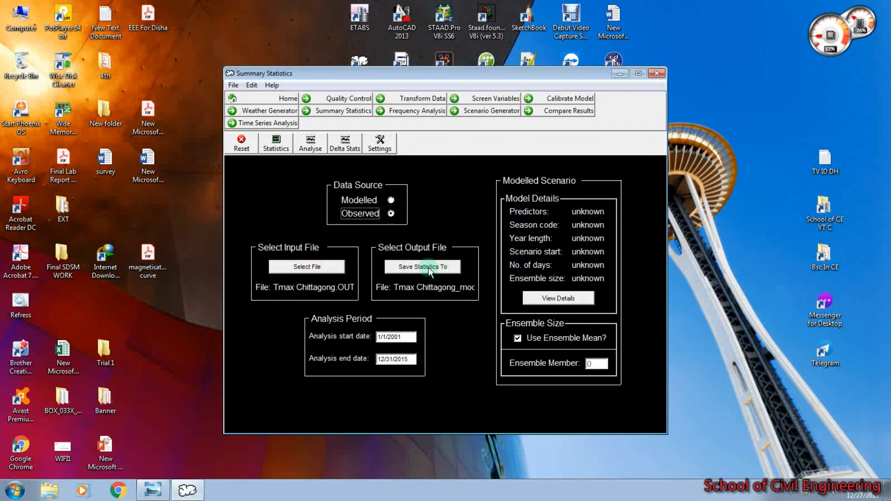
{"action": "left_click", "coordinate": [429, 272]}
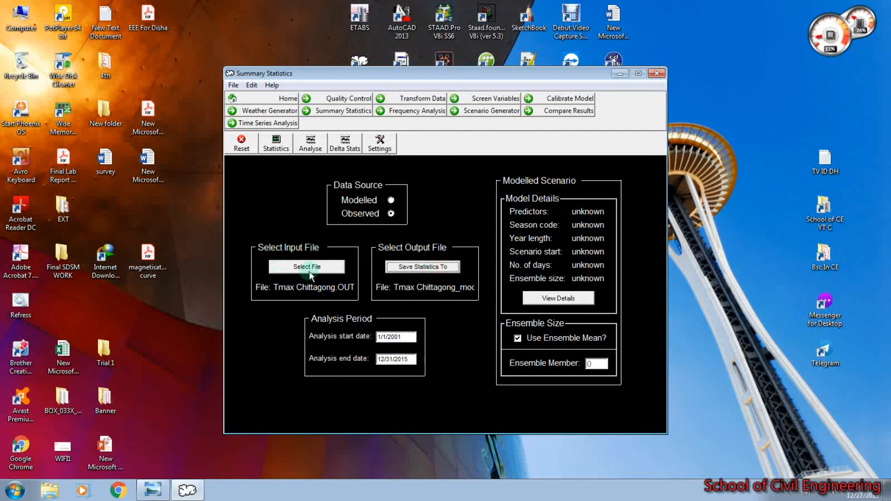
{"action": "left_click", "coordinate": [415, 268]}
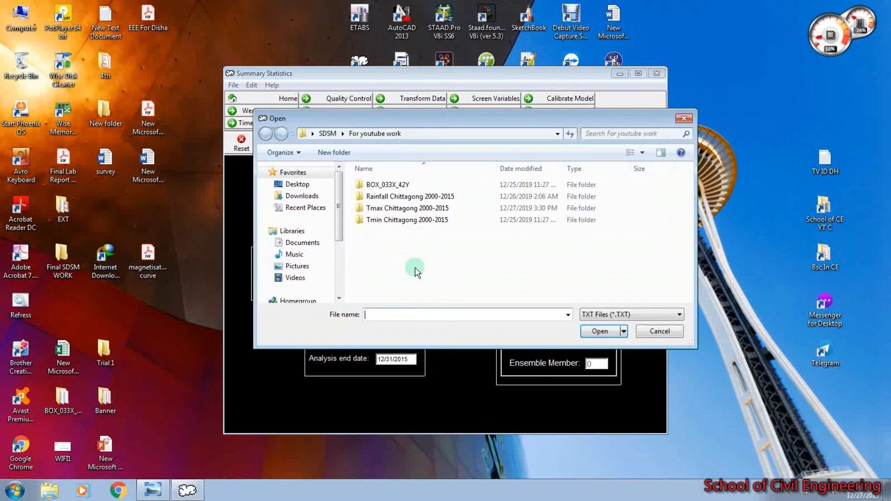
{"action": "double_click", "coordinate": [430, 208]}
{"action": "left_click", "coordinate": [408, 185]}
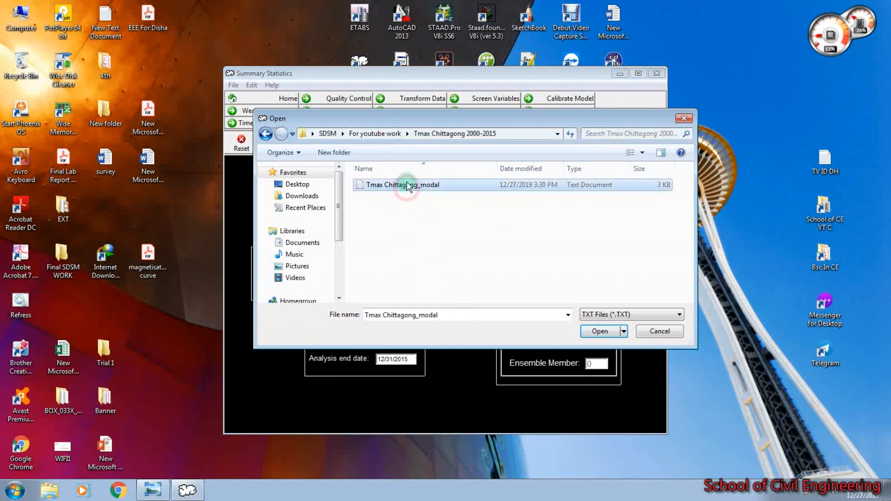
{"action": "left_click", "coordinate": [453, 315]}
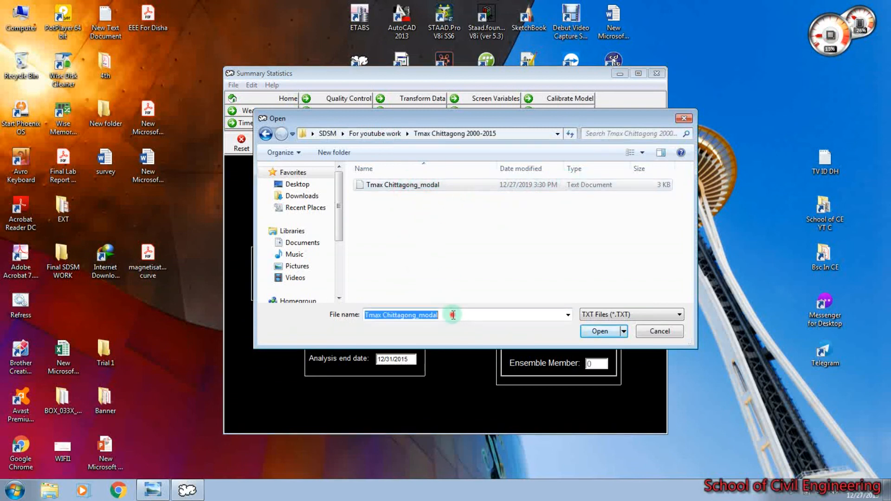
{"action": "left_click", "coordinate": [452, 315]}
{"action": "key", "text": "BackSpace"}
{"action": "key", "text": "BackSpace"}
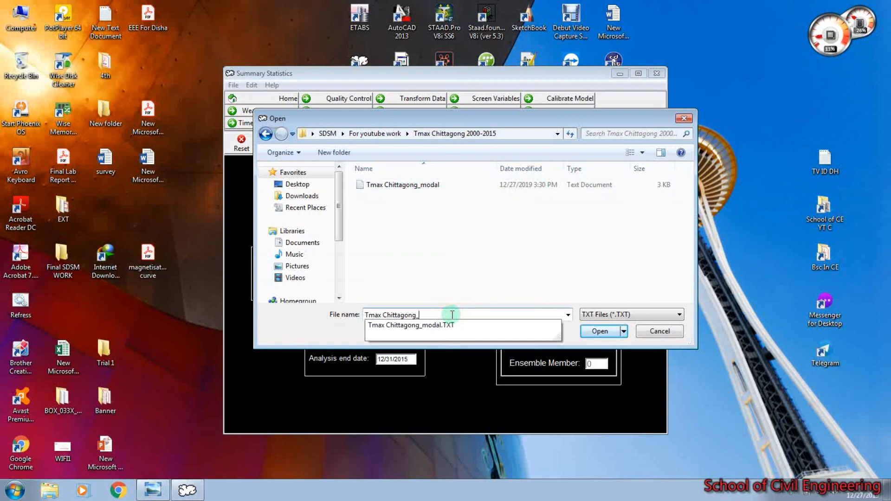
{"action": "type", "text": "obs"}
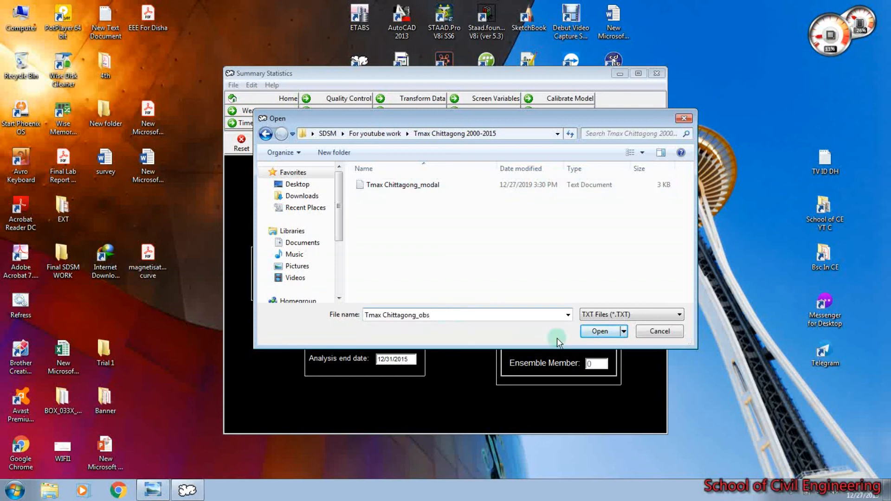
{"action": "left_click", "coordinate": [594, 331]}
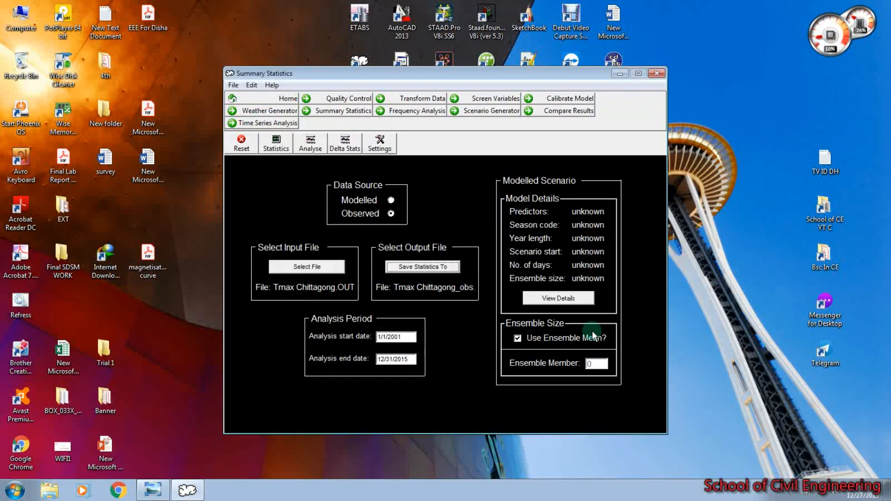
- Run the summary statistics with the observed data source and return from the results
{"action": "left_click", "coordinate": [277, 144]}
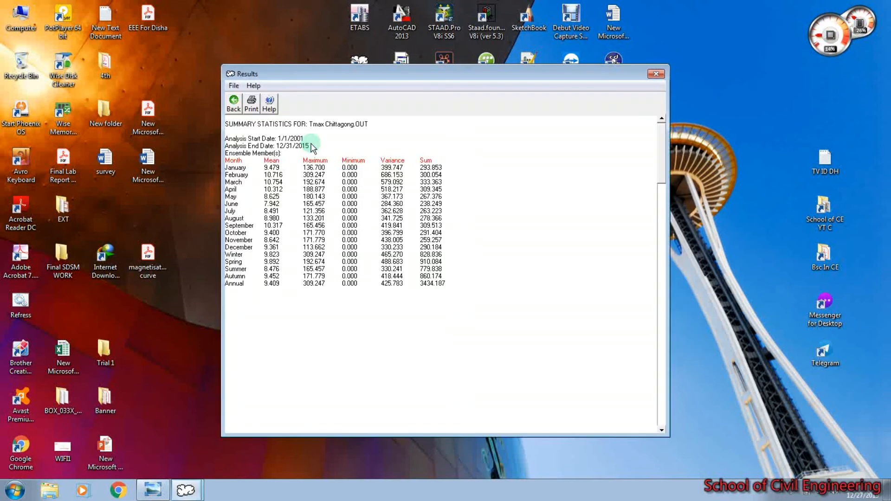
{"action": "left_click", "coordinate": [234, 103]}
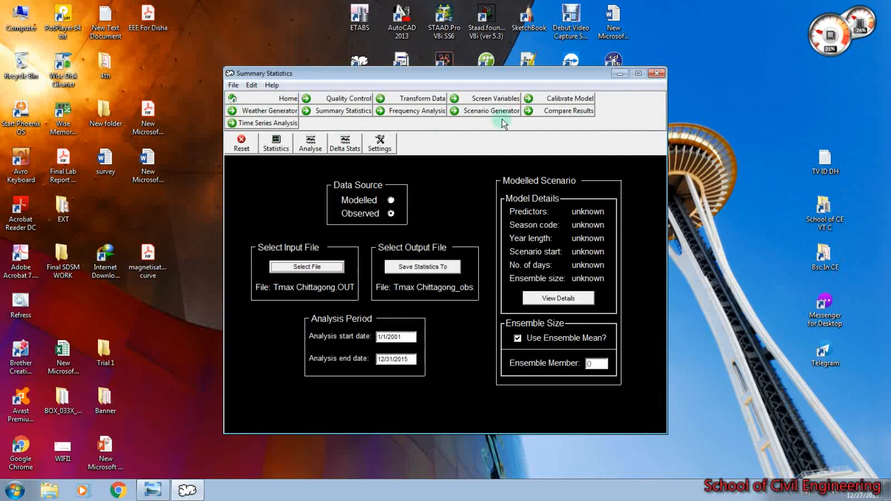
- In Compare Results, load Tmax Chittagong_modal as the first input file and Tmax Chittagong_obs as the second
{"action": "left_click", "coordinate": [566, 115]}
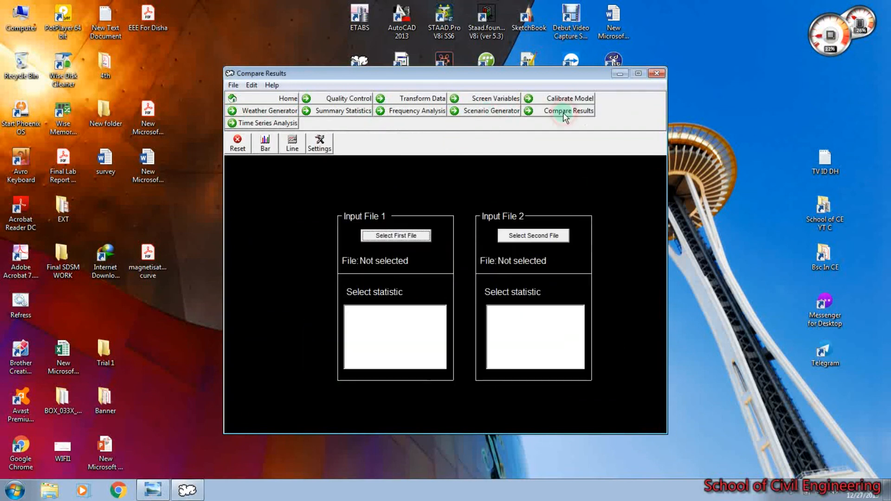
{"action": "left_click", "coordinate": [393, 238]}
{"action": "double_click", "coordinate": [394, 207]}
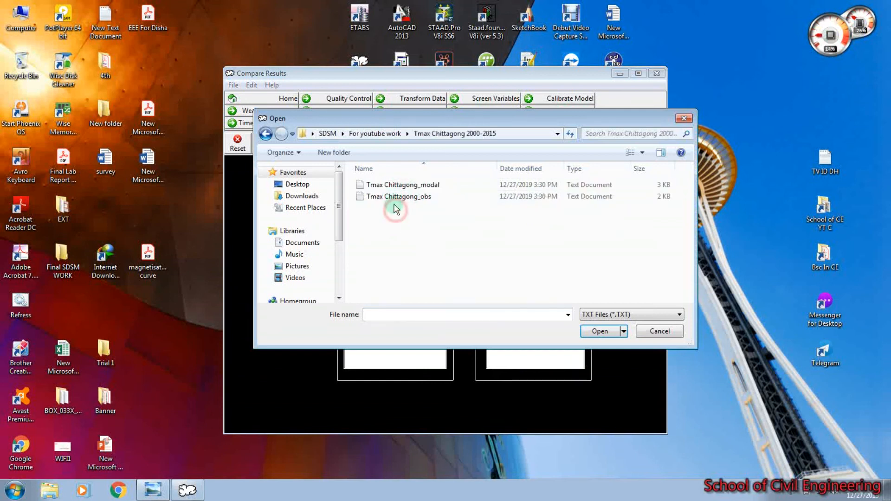
{"action": "left_click", "coordinate": [395, 184]}
{"action": "left_click", "coordinate": [610, 332]}
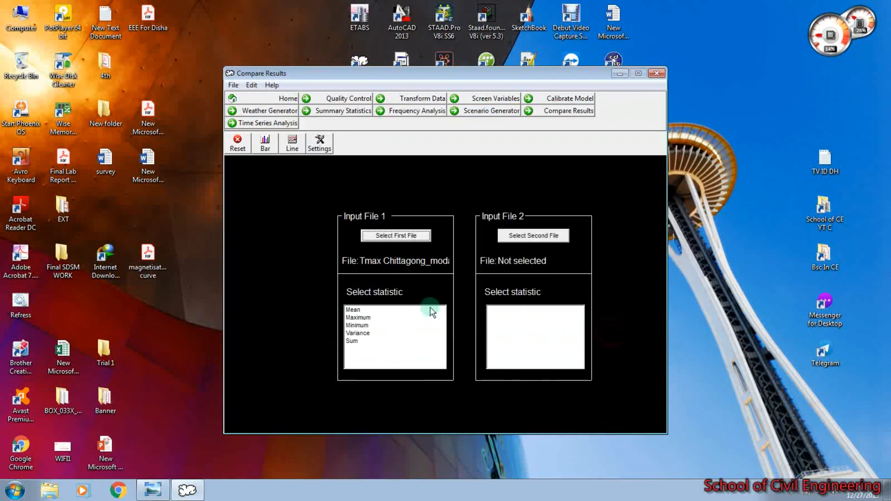
{"action": "left_click", "coordinate": [526, 235]}
{"action": "double_click", "coordinate": [423, 210]}
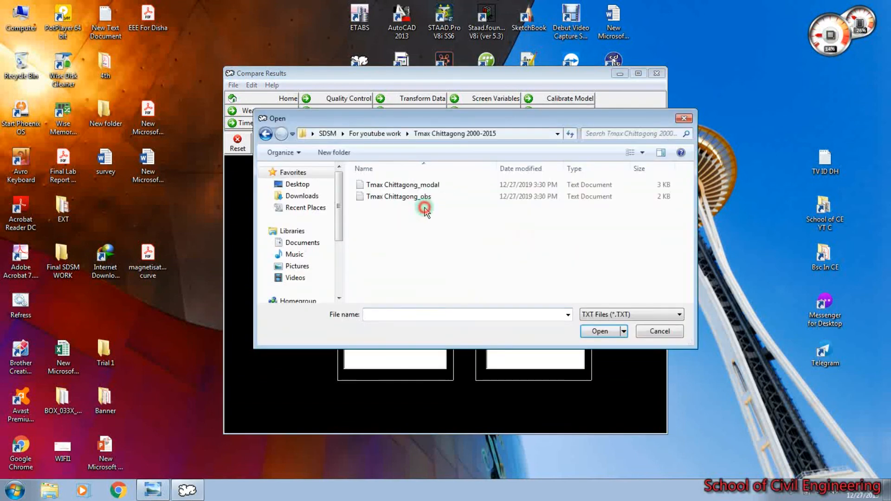
{"action": "left_click", "coordinate": [411, 197]}
{"action": "left_click", "coordinate": [603, 331]}
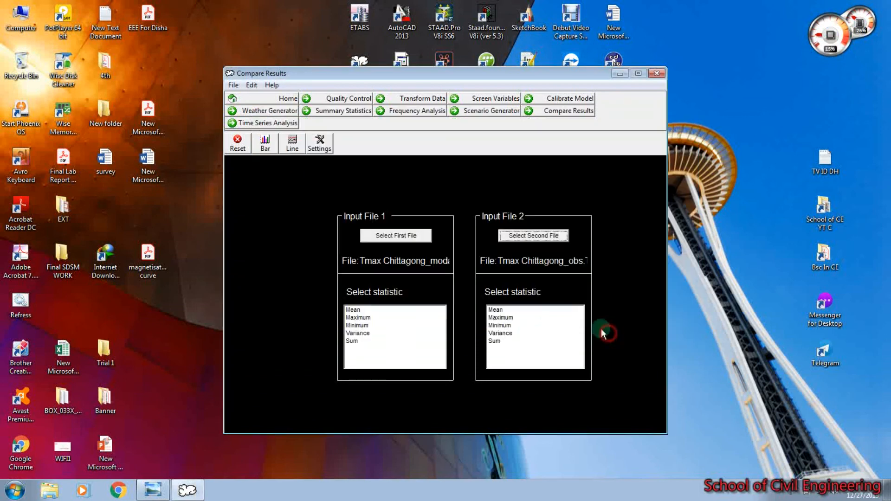
- Plot the Mean statistic of both files as a bar chart, then copy the chart data and return to Compare Results
{"action": "left_click", "coordinate": [358, 310]}
{"action": "left_click", "coordinate": [355, 310]}
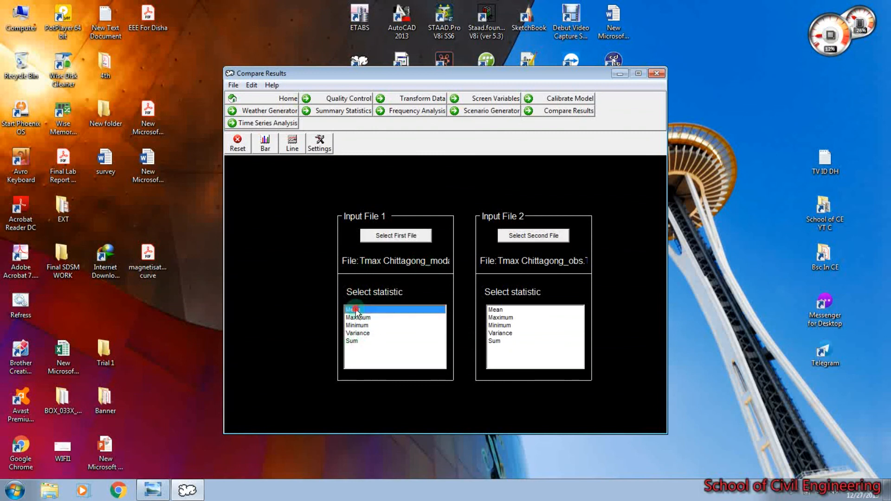
{"action": "left_click", "coordinate": [497, 309]}
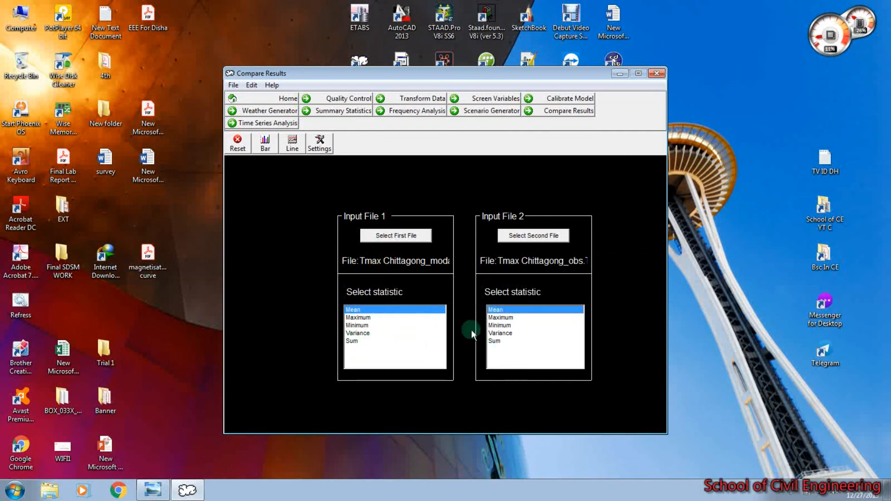
{"action": "left_click", "coordinate": [265, 144]}
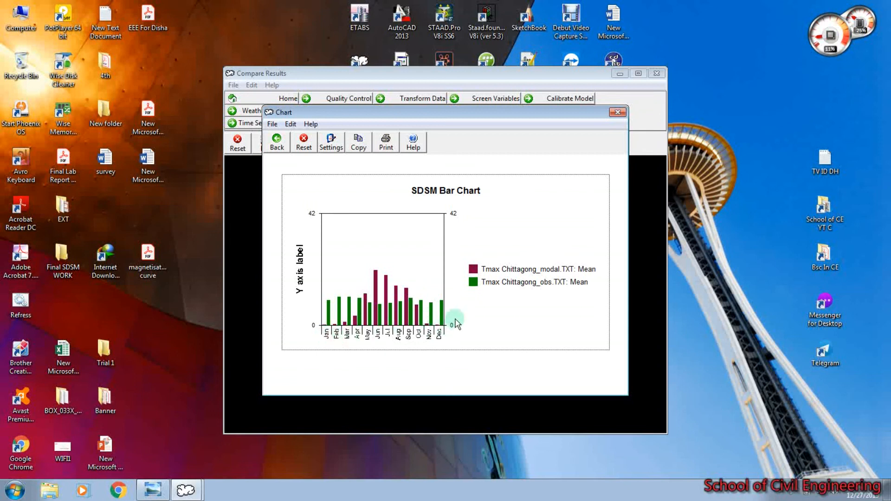
{"action": "left_click_drag", "start_coordinate": [461, 116], "coordinate": [460, 95]}
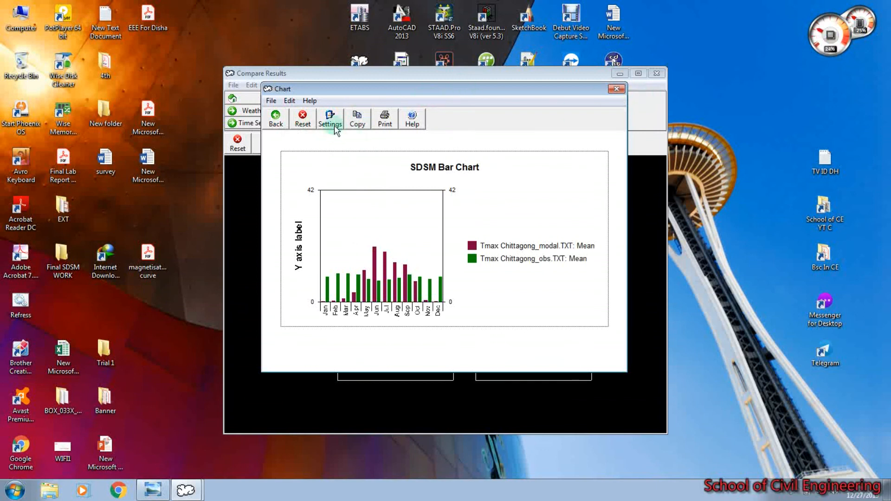
{"action": "left_click", "coordinate": [276, 118]}
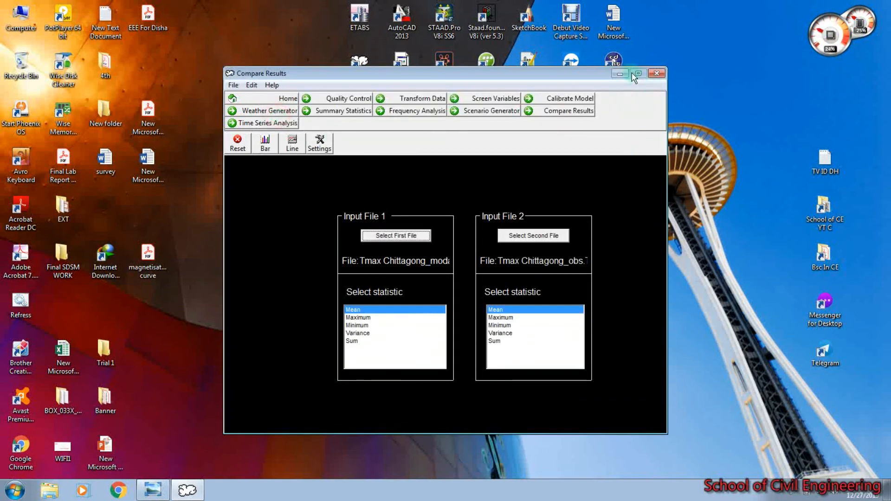
- Create a new Excel worksheet in the SDSM > For youtube work > Tmax Chittagong 2000-2015 folder and open it in Excel
{"action": "left_click", "coordinate": [620, 73]}
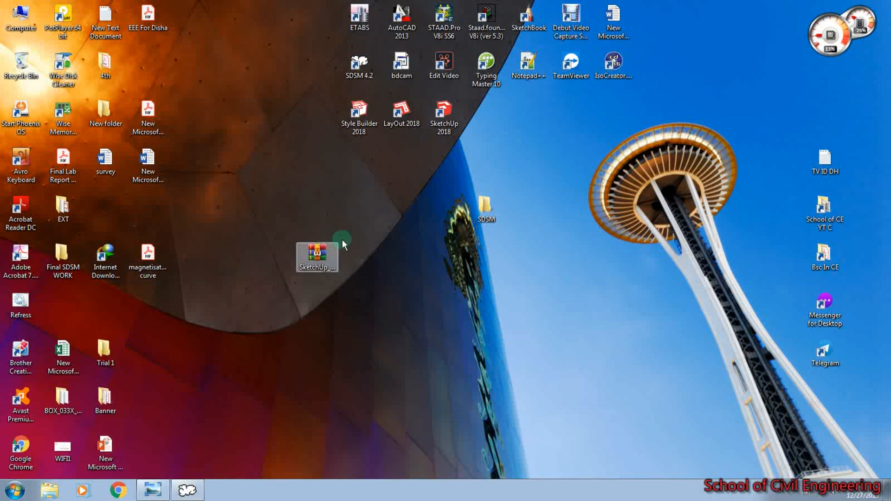
{"action": "double_click", "coordinate": [497, 202]}
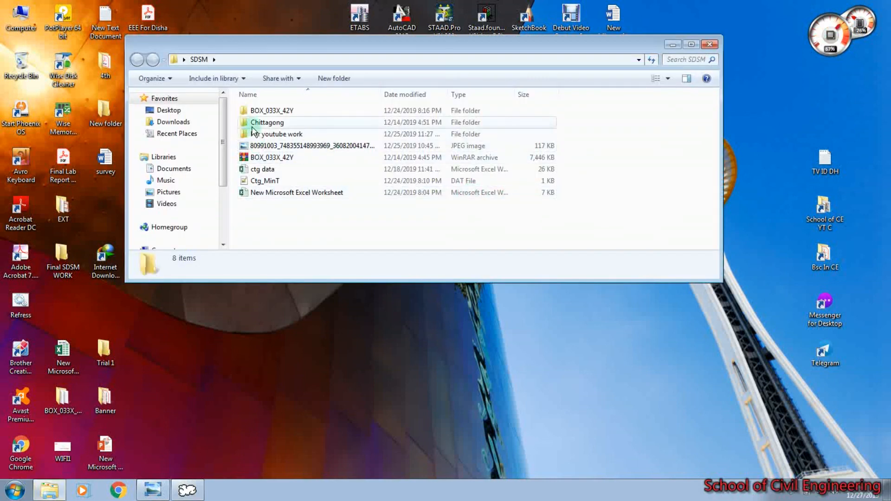
{"action": "double_click", "coordinate": [270, 131]}
{"action": "double_click", "coordinate": [272, 135]}
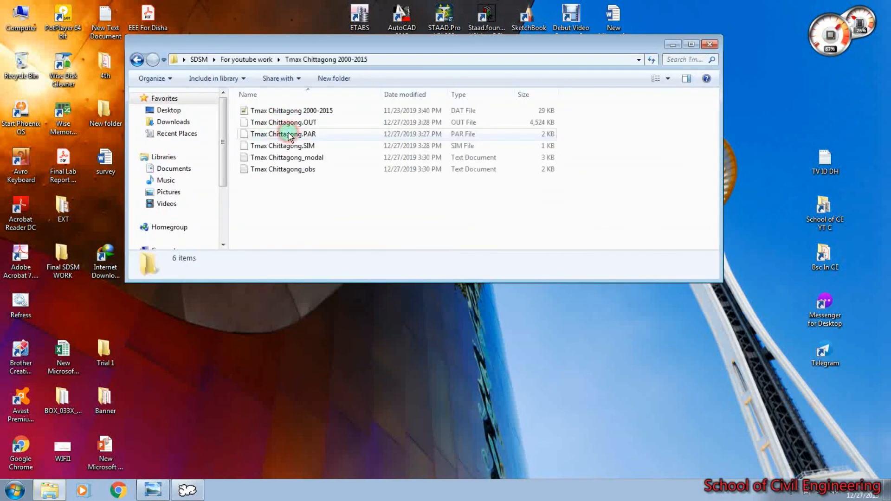
{"action": "right_click", "coordinate": [284, 195]}
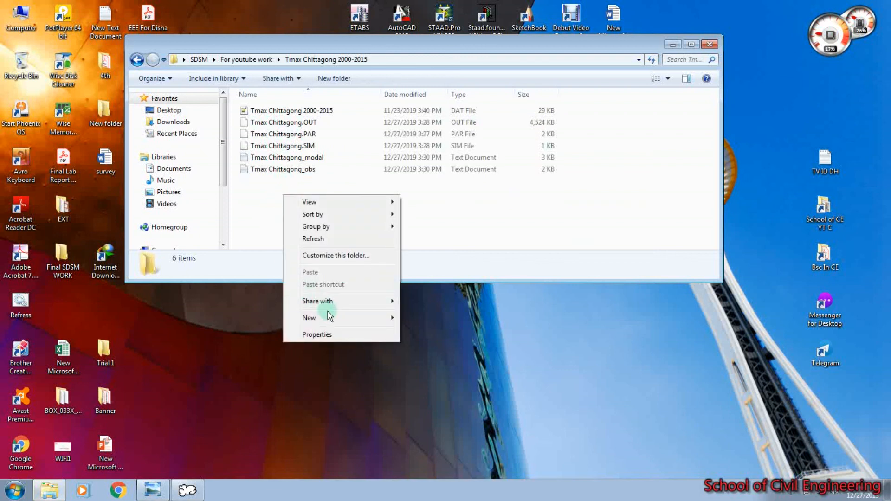
{"action": "mouse_move", "coordinate": [338, 319]}
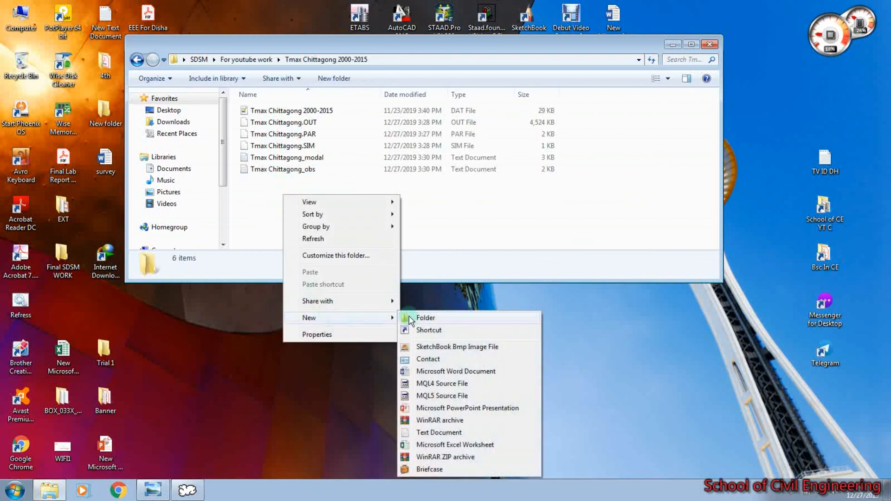
{"action": "left_click", "coordinate": [457, 444]}
{"action": "left_click", "coordinate": [342, 222]}
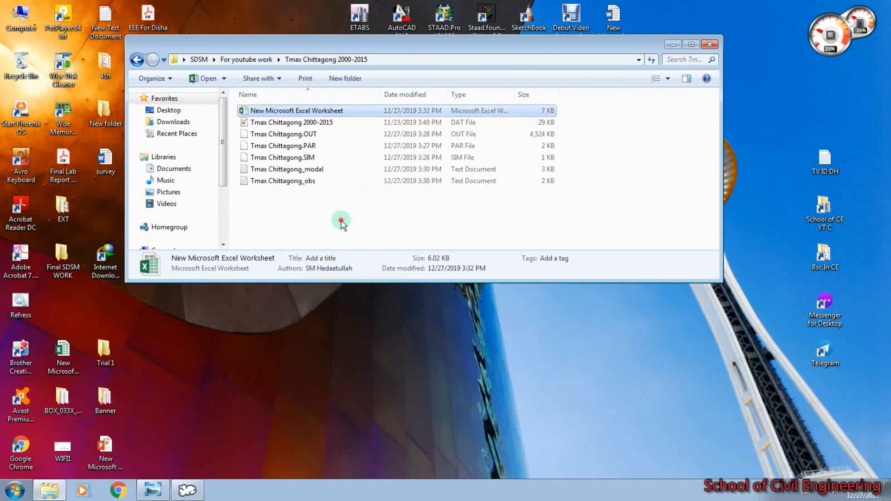
{"action": "double_click", "coordinate": [317, 112]}
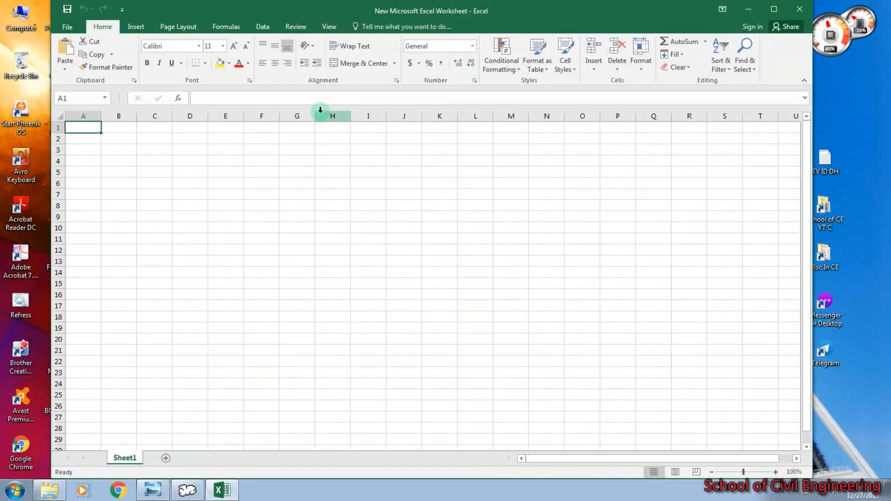
- Paste the copied chart data at cell B3 and fit columns C and D to their contents
{"action": "right_click", "coordinate": [117, 152]}
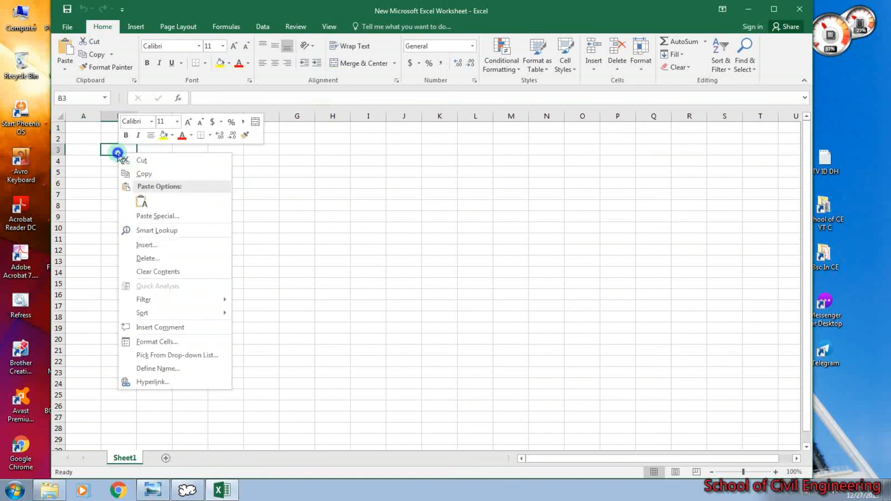
{"action": "left_click", "coordinate": [142, 202]}
{"action": "left_click", "coordinate": [230, 246]}
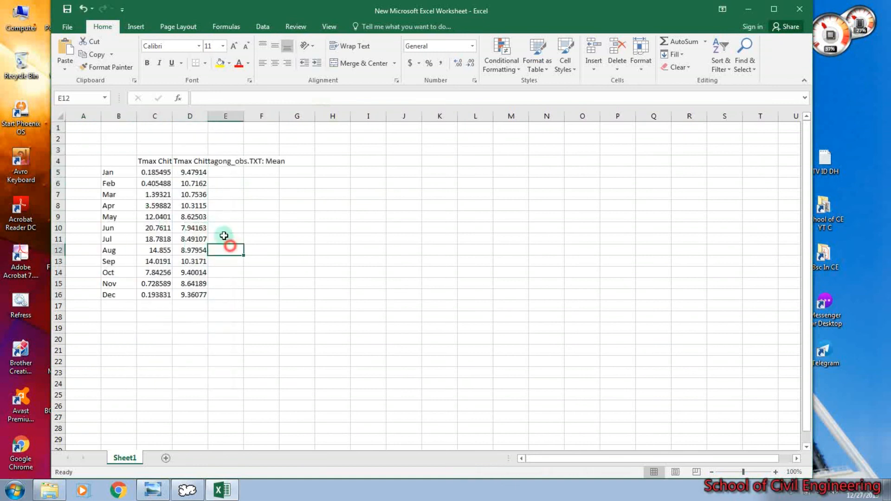
{"action": "double_click", "coordinate": [171, 115]}
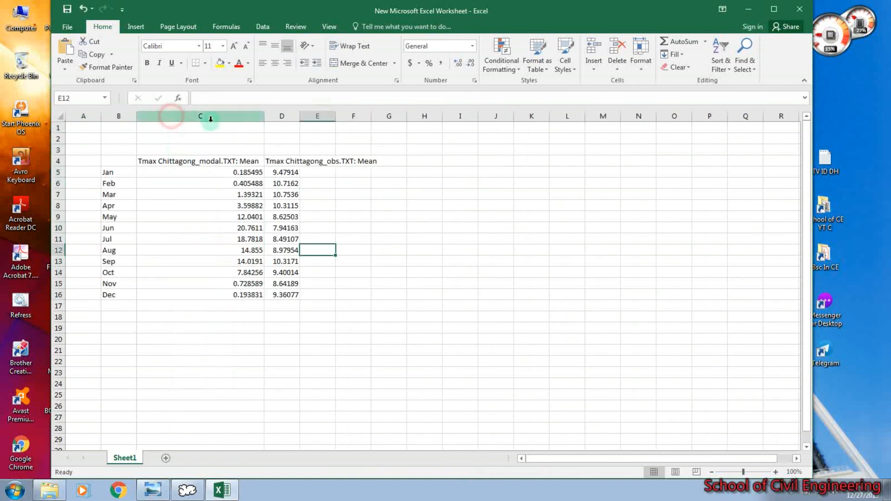
{"action": "double_click", "coordinate": [300, 116]}
{"action": "left_click", "coordinate": [250, 348]}
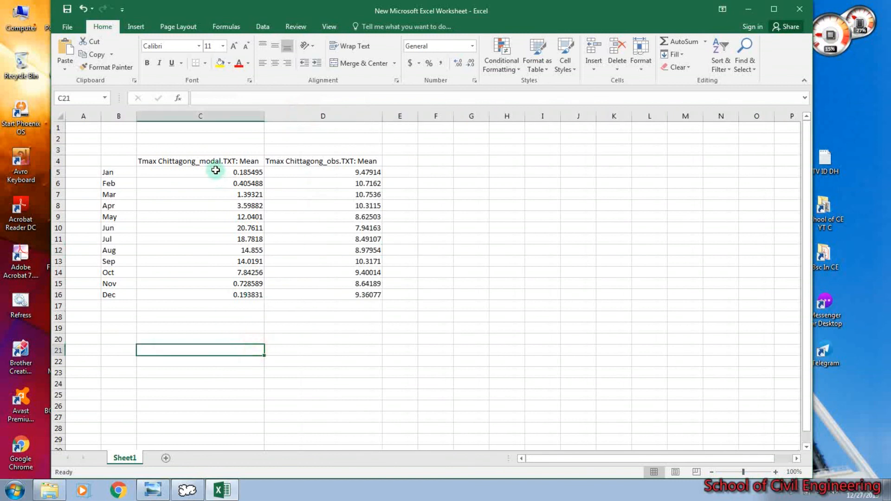
- Examine the monthly modelled means in column C against the observed means in column D
{"action": "left_click", "coordinate": [213, 164]}
{"action": "left_click", "coordinate": [335, 161]}
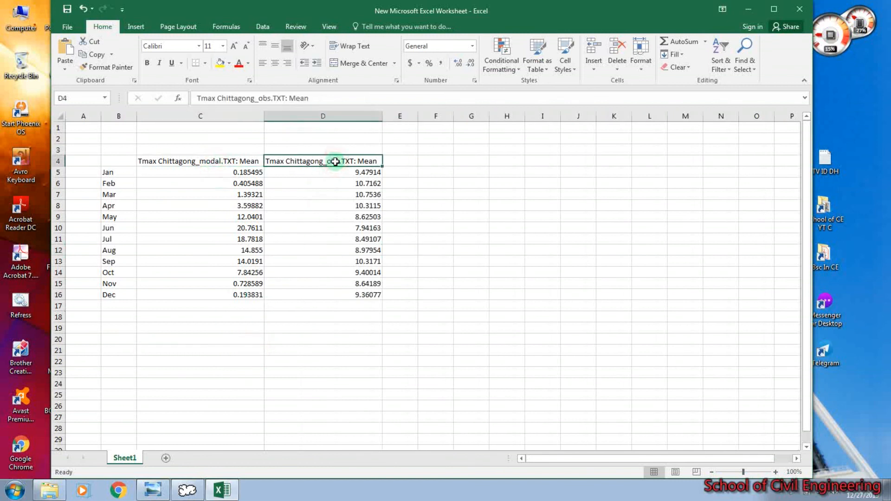
{"action": "left_click", "coordinate": [348, 338]}
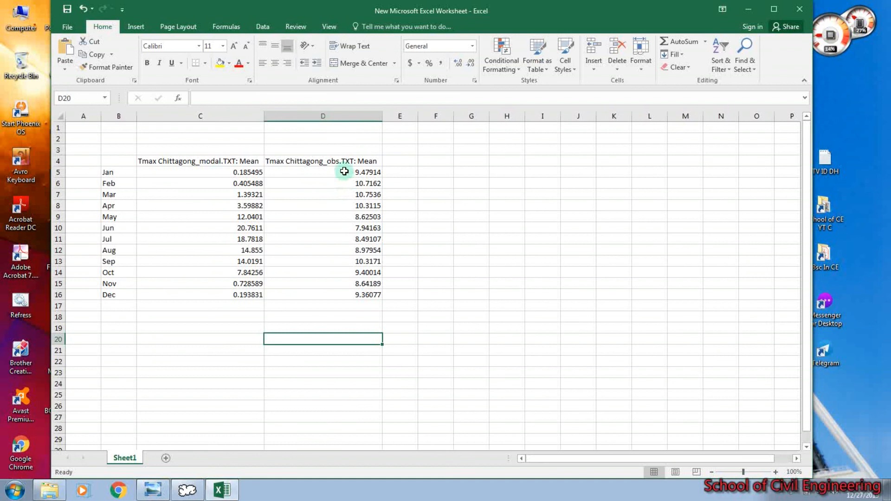
{"action": "left_click_drag", "start_coordinate": [337, 138], "coordinate": [336, 320]}
{"action": "left_click", "coordinate": [314, 377]}
{"action": "left_click", "coordinate": [237, 174]}
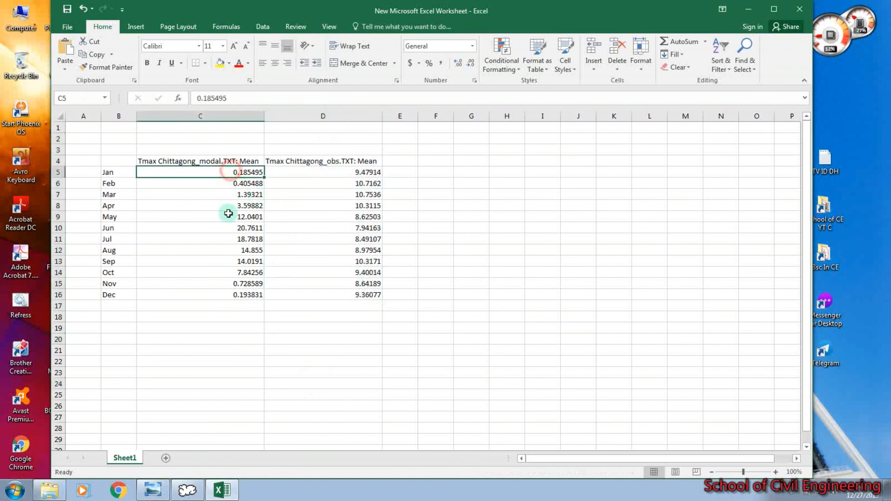
{"action": "left_click", "coordinate": [237, 268]}
{"action": "left_click_drag", "start_coordinate": [234, 157], "coordinate": [240, 293]}
{"action": "left_click", "coordinate": [304, 345]}
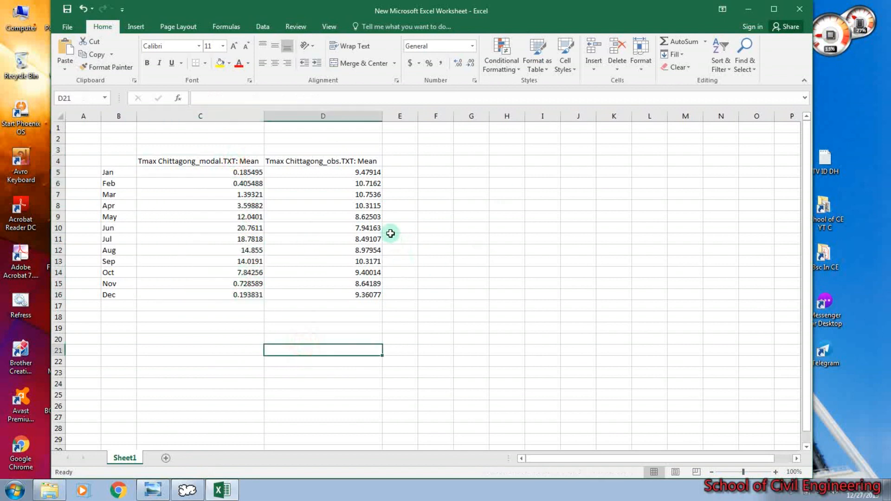
- Delete column D with the observed means, keeping only the months and modelled means
{"action": "left_click", "coordinate": [327, 115]}
{"action": "right_click", "coordinate": [330, 117]}
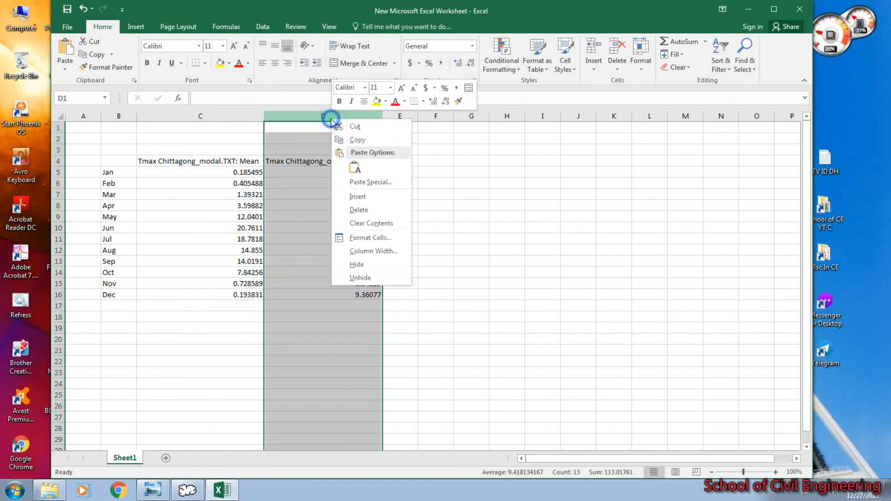
{"action": "left_click", "coordinate": [364, 210]}
{"action": "left_click", "coordinate": [227, 326]}
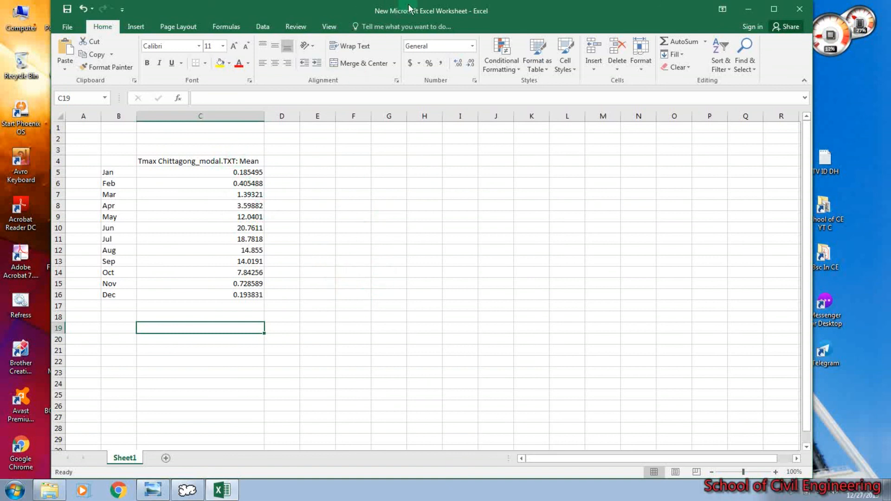
- Rename the worksheet Sheet1 as 4.5
{"action": "double_click", "coordinate": [125, 458]}
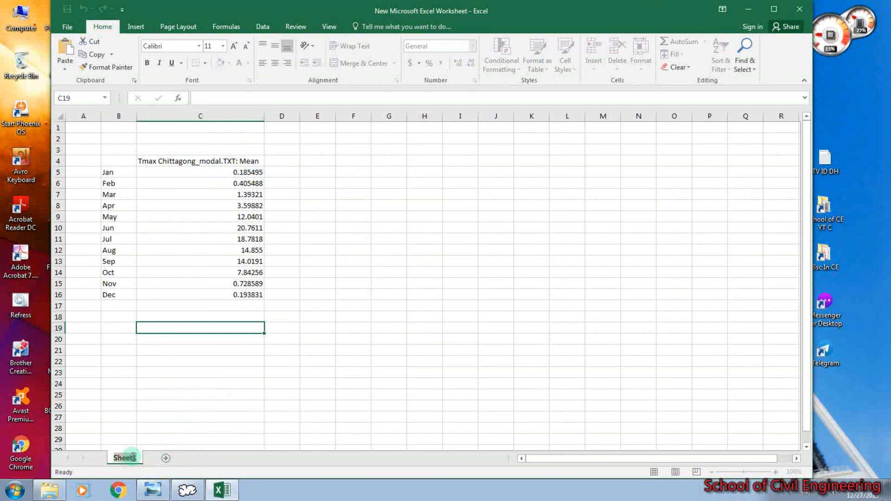
{"action": "type", "text": "4"}
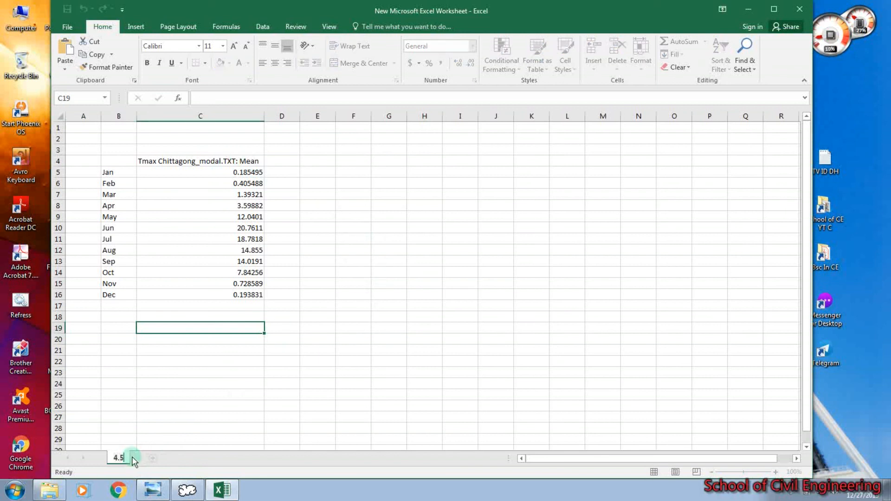
{"action": "type", "text": ".5"}
{"action": "left_click", "coordinate": [171, 440]}
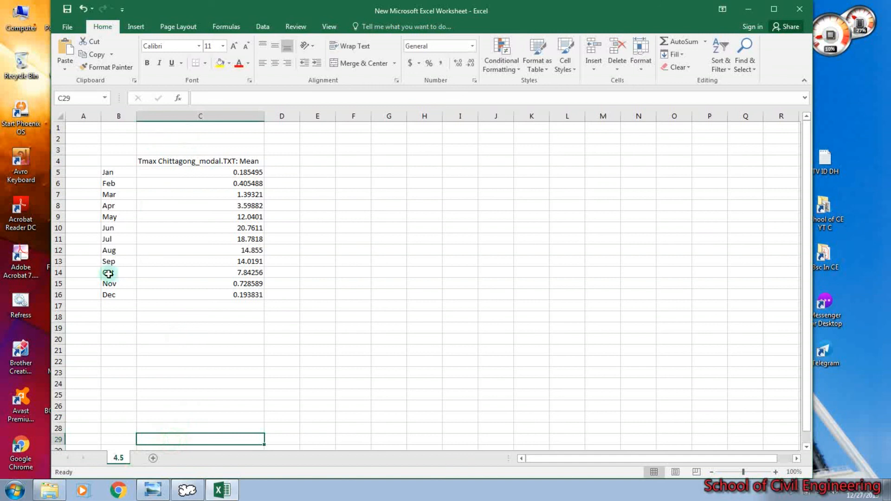
- Add a second worksheet and name it 8.5
{"action": "left_click", "coordinate": [152, 458]}
{"action": "double_click", "coordinate": [154, 457]}
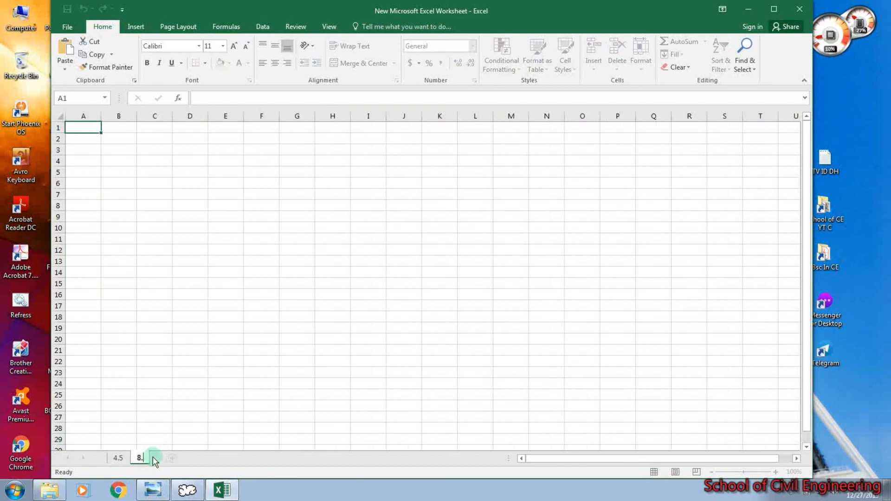
{"action": "type", "text": "8.5"}
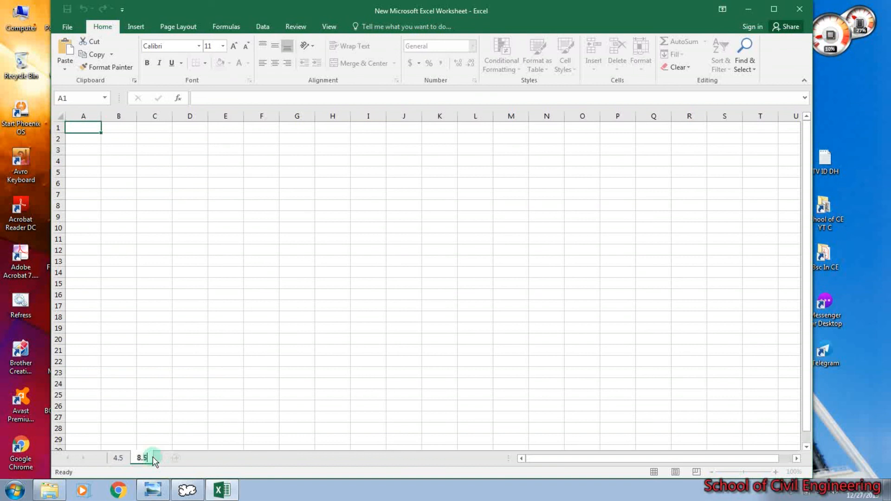
{"action": "left_click", "coordinate": [183, 317]}
- Copy the monthly modelled means table in B4:C16 of sheet 4.5
{"action": "left_click", "coordinate": [118, 458]}
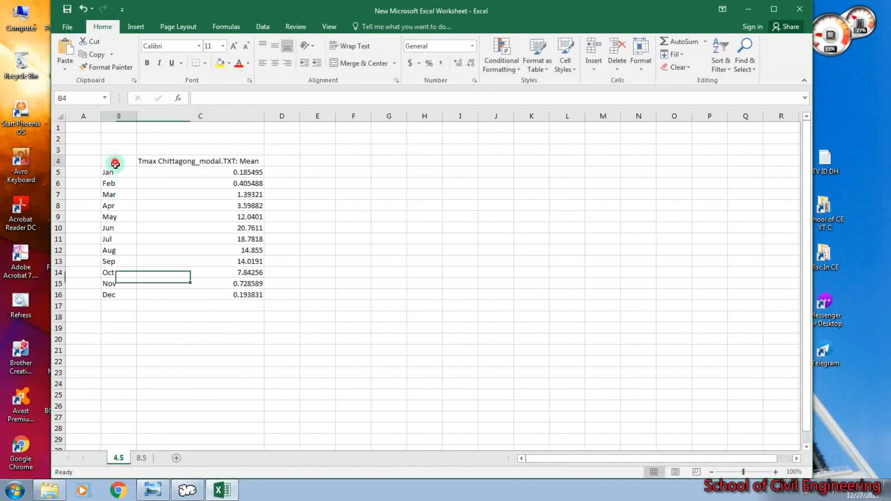
{"action": "left_click_drag", "start_coordinate": [117, 161], "coordinate": [237, 291]}
{"action": "right_click", "coordinate": [222, 235]}
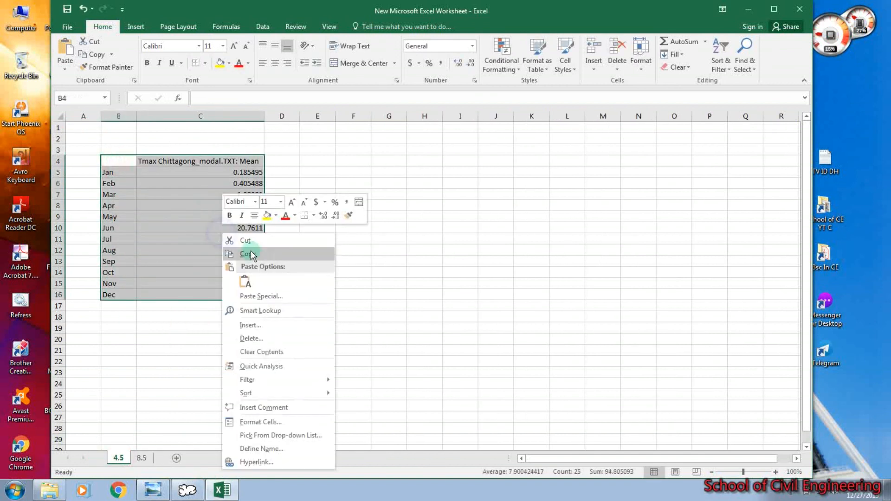
{"action": "left_click", "coordinate": [252, 254]}
- Paste the copied table at cell B3 of sheet 8.5 and fit column C to its contents
{"action": "left_click", "coordinate": [145, 458]}
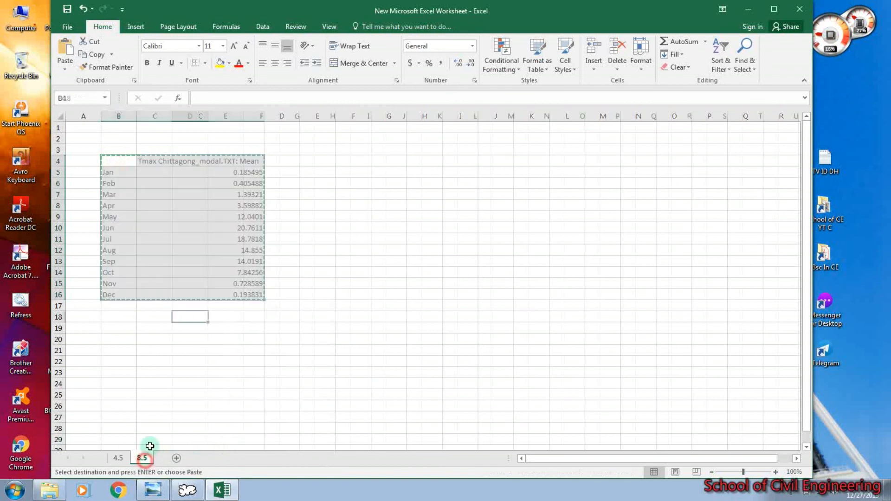
{"action": "right_click", "coordinate": [119, 151]}
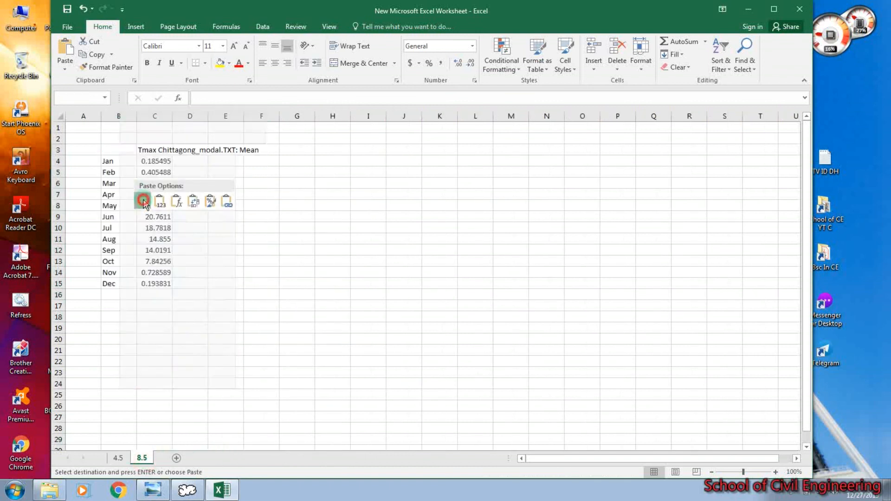
{"action": "left_click", "coordinate": [143, 201]}
{"action": "left_click", "coordinate": [213, 224]}
{"action": "double_click", "coordinate": [172, 116]}
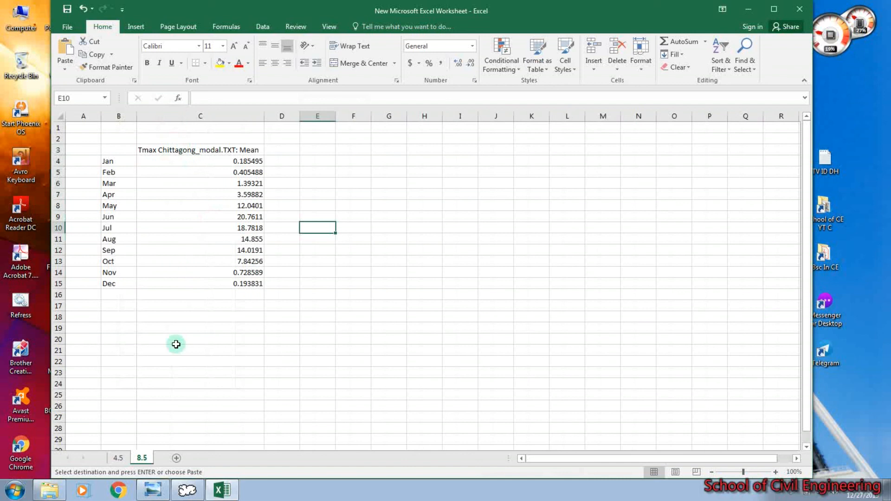
{"action": "left_click", "coordinate": [175, 339]}
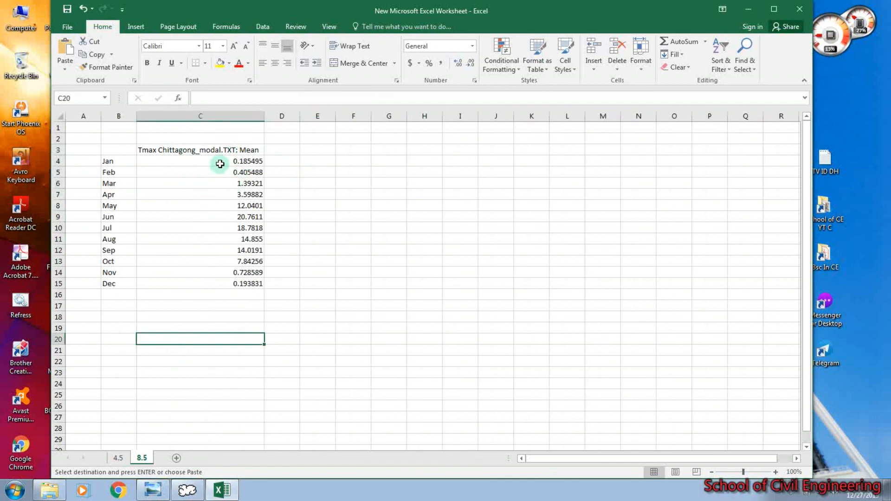
- Examine the monthly modelled means tables on sheets 4.5 and 8.5, switching between the two sheets
{"action": "left_click", "coordinate": [215, 384]}
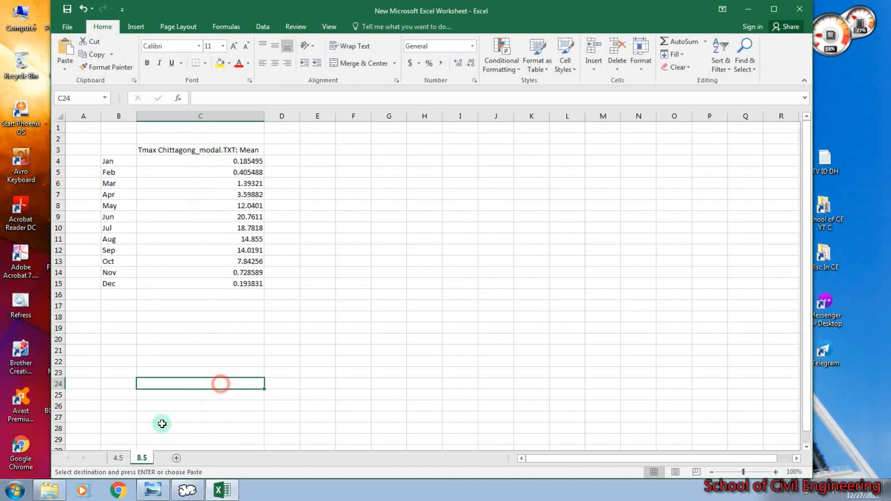
{"action": "left_click", "coordinate": [118, 458]}
{"action": "left_click", "coordinate": [143, 458]}
{"action": "left_click", "coordinate": [117, 458]}
{"action": "left_click", "coordinate": [142, 458]}
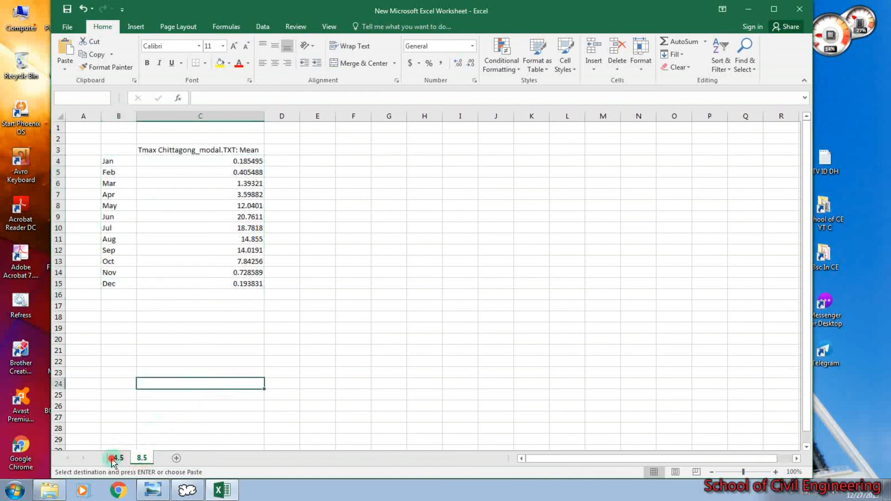
{"action": "left_click", "coordinate": [118, 458]}
{"action": "left_click", "coordinate": [143, 458]}
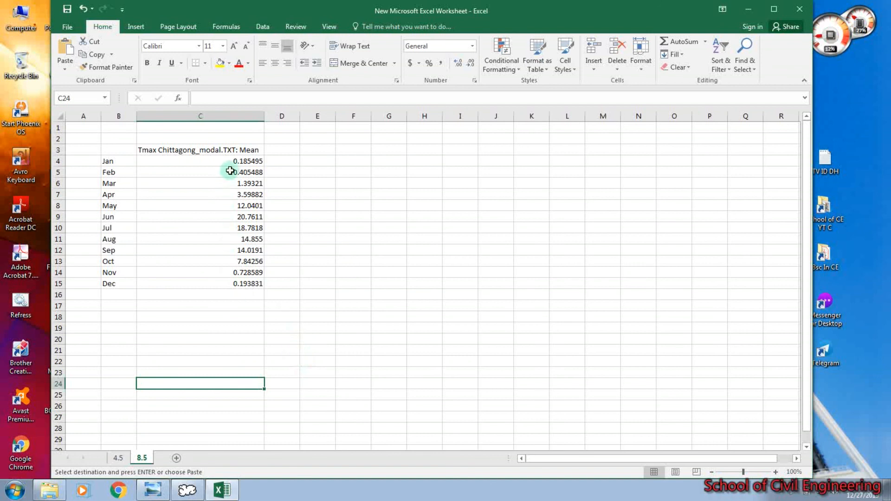
{"action": "left_click_drag", "start_coordinate": [116, 150], "coordinate": [233, 284]}
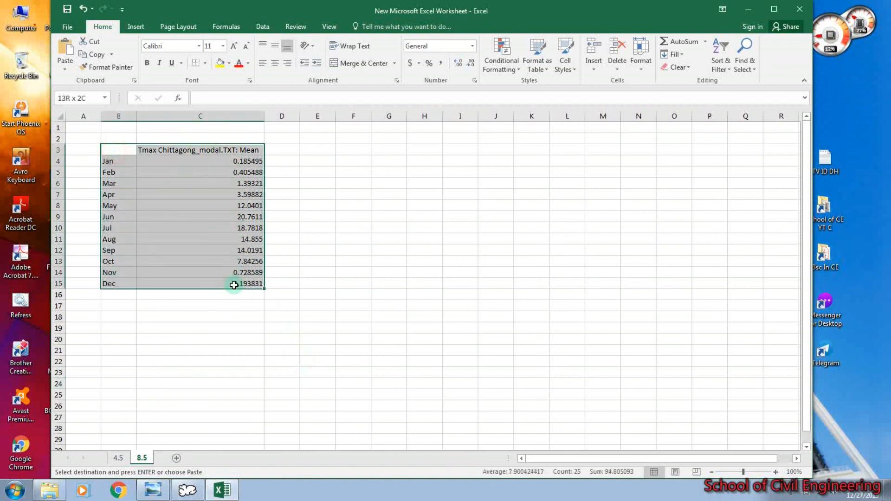
{"action": "left_click", "coordinate": [258, 351]}
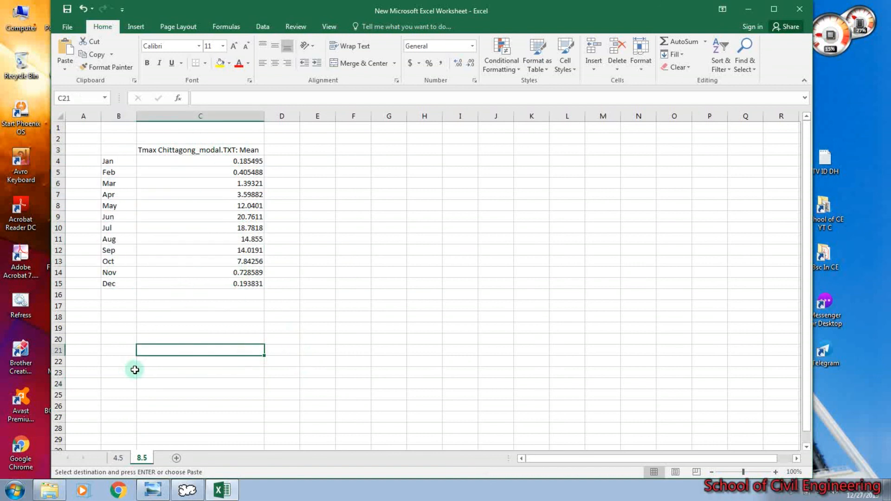
{"action": "left_click", "coordinate": [118, 458]}
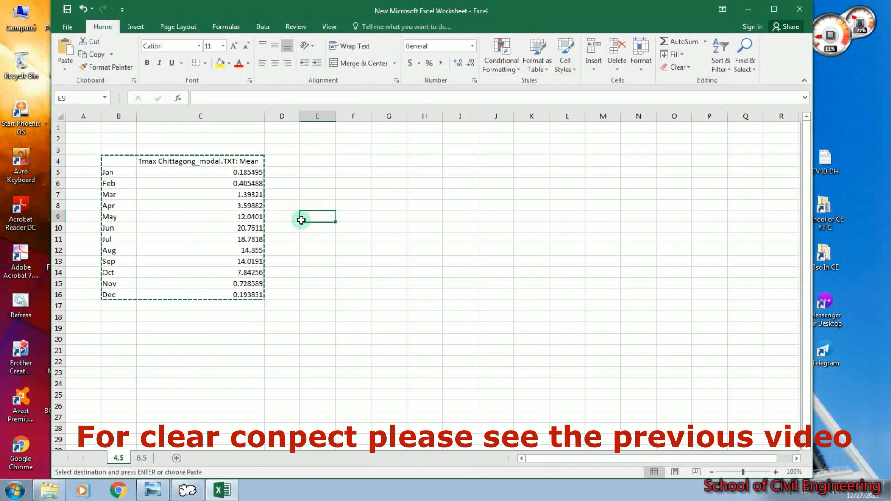